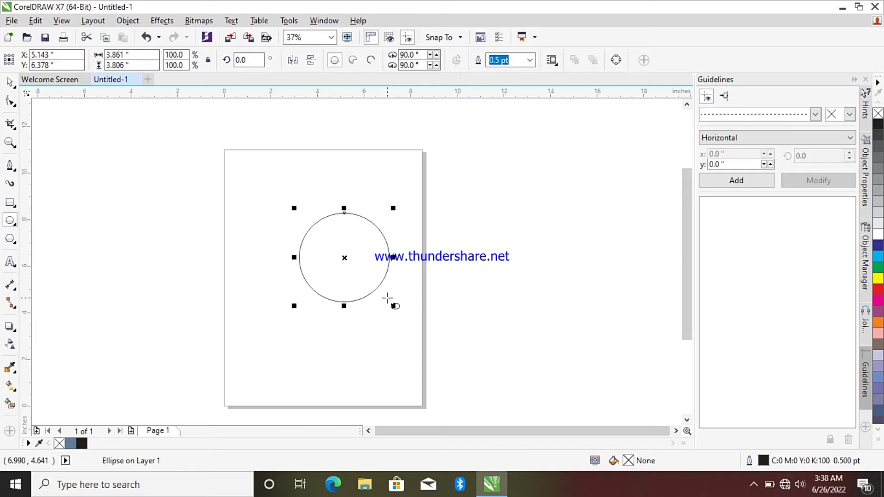
# Resize the circle to 6 inches wide and 6 inches high
pyautogui.click(136, 56)
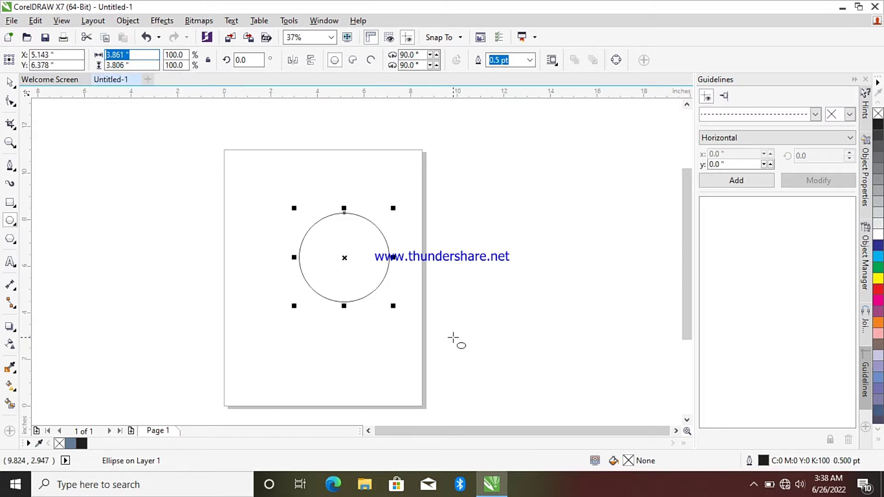
pyautogui.write('6')
pyautogui.click(138, 65)
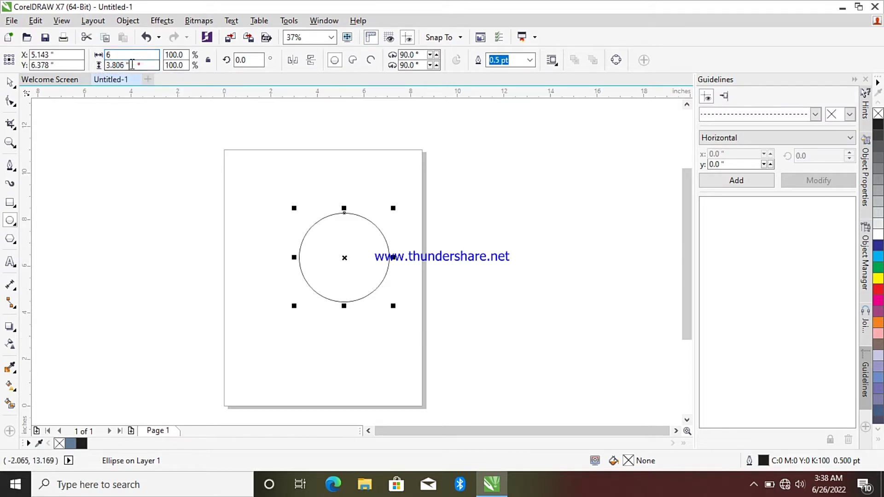
pyautogui.write('6')
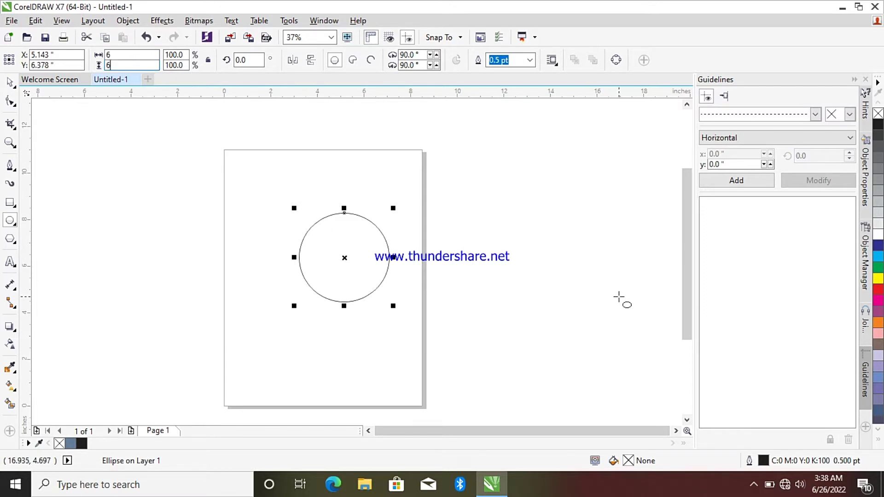
pyautogui.press('Return')
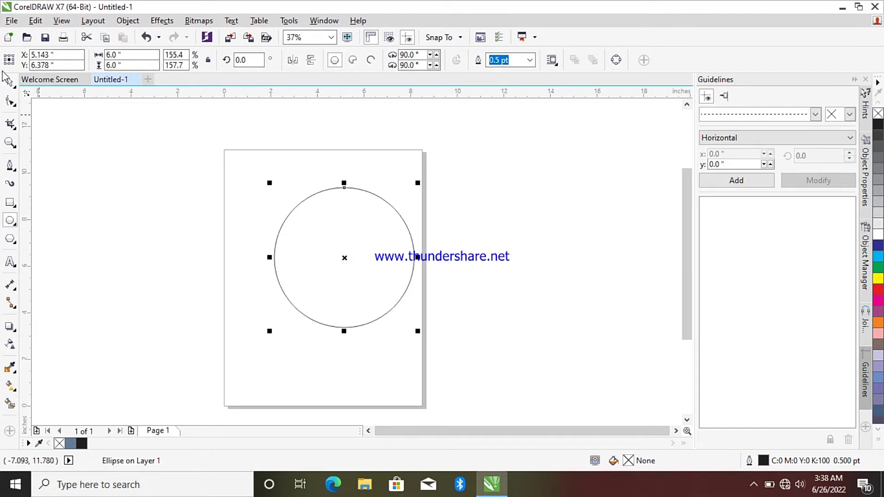
# Duplicate the circle beside the page and resize the copy to 3 by 3 inches
pyautogui.click(11, 83)
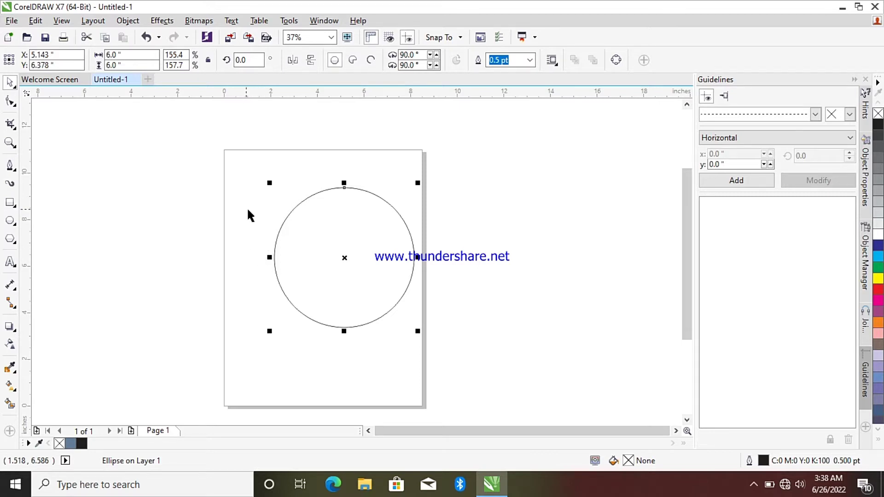
pyautogui.moveTo(345, 257); pyautogui.dragTo(544, 271)
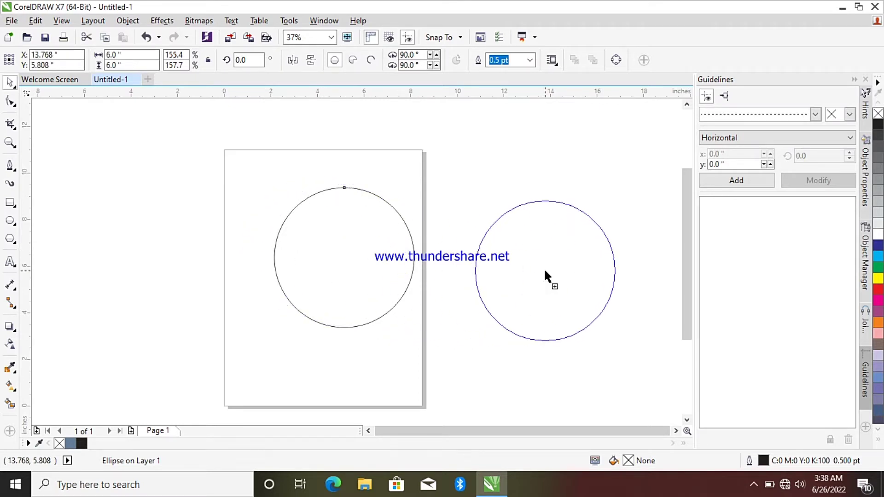
pyautogui.doubleClick(123, 55)
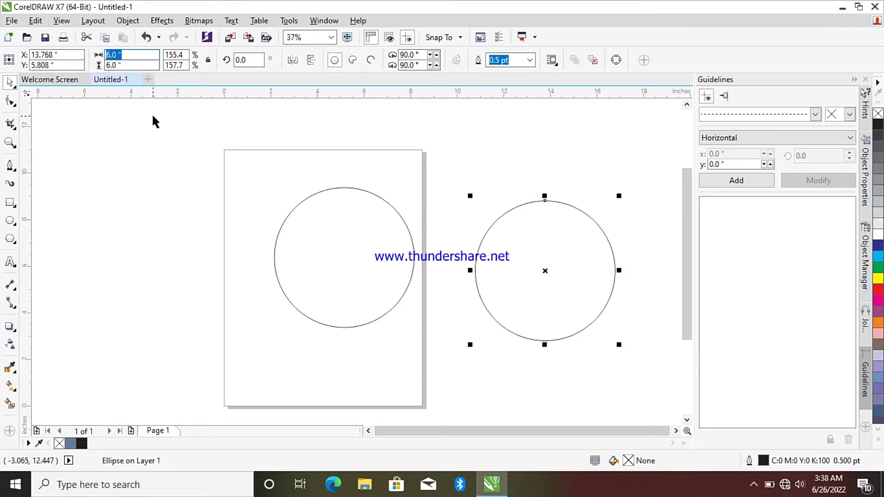
pyautogui.write('3')
pyautogui.doubleClick(139, 65)
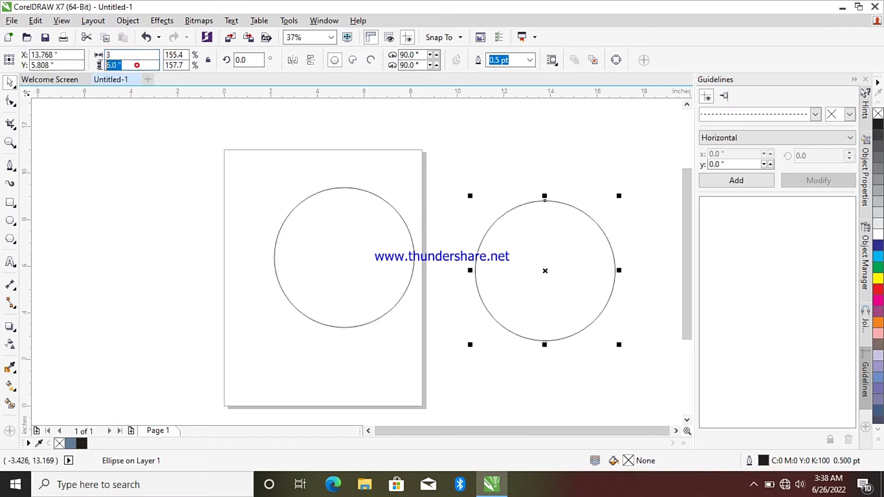
pyautogui.write('3')
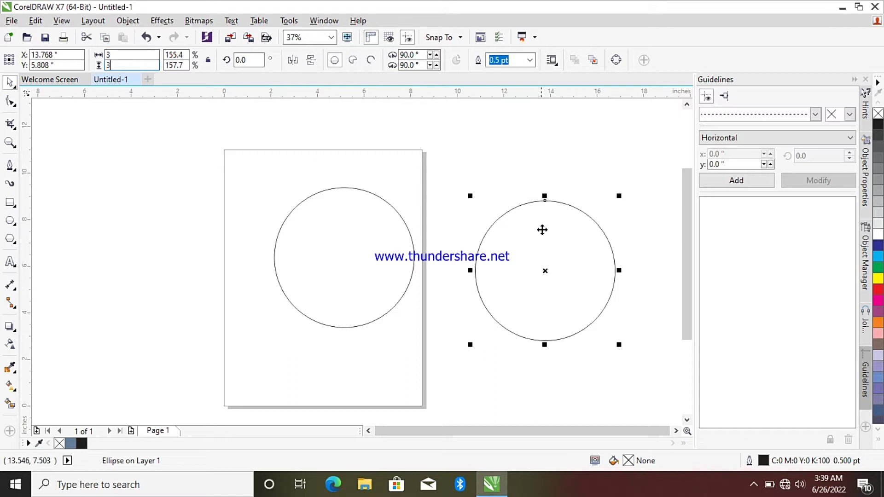
pyautogui.press('Return')
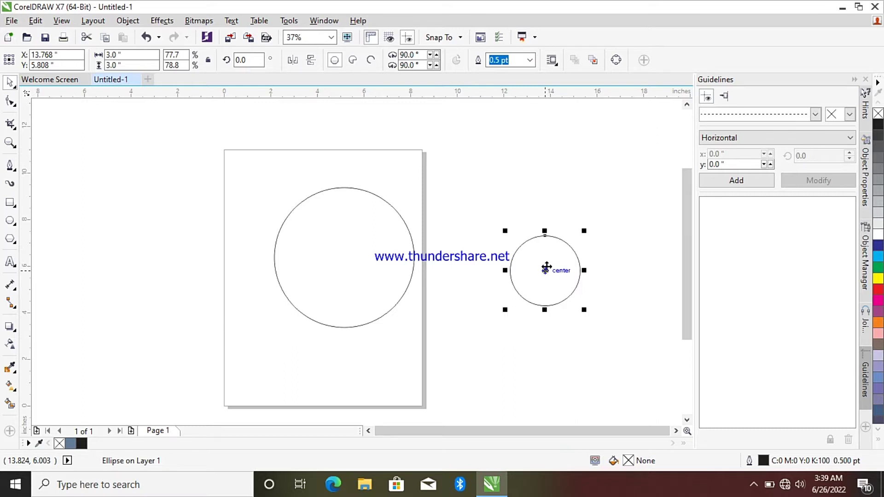
# Align the small circle with the large circle, centred horizontally and flush with its bottom edge
pyautogui.keyDown('shift'); pyautogui.click(411, 254); pyautogui.keyUp('shift')
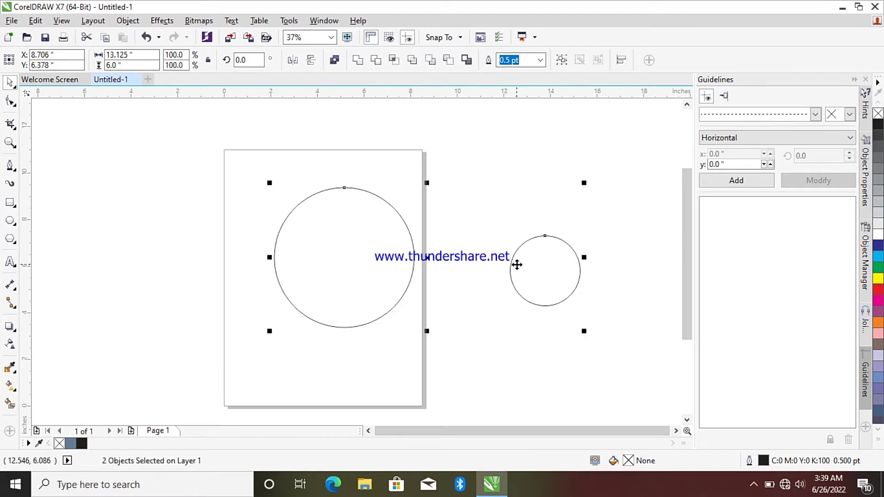
pyautogui.press('c')
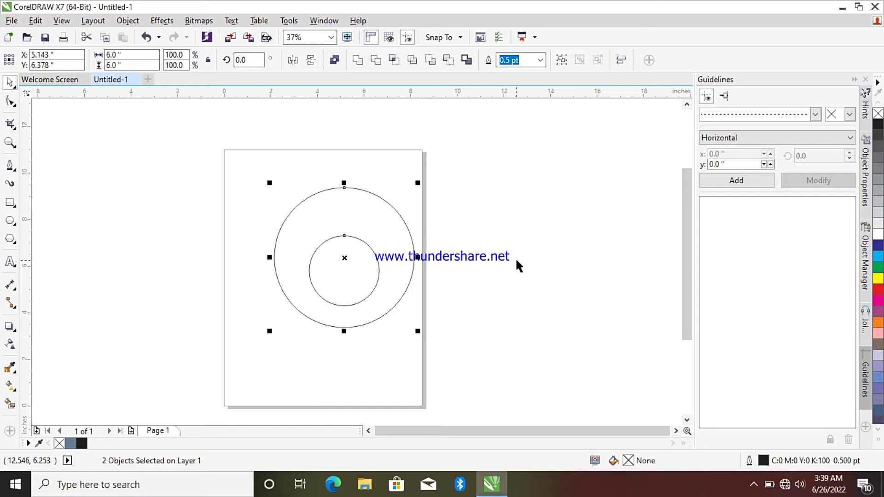
pyautogui.press('b')
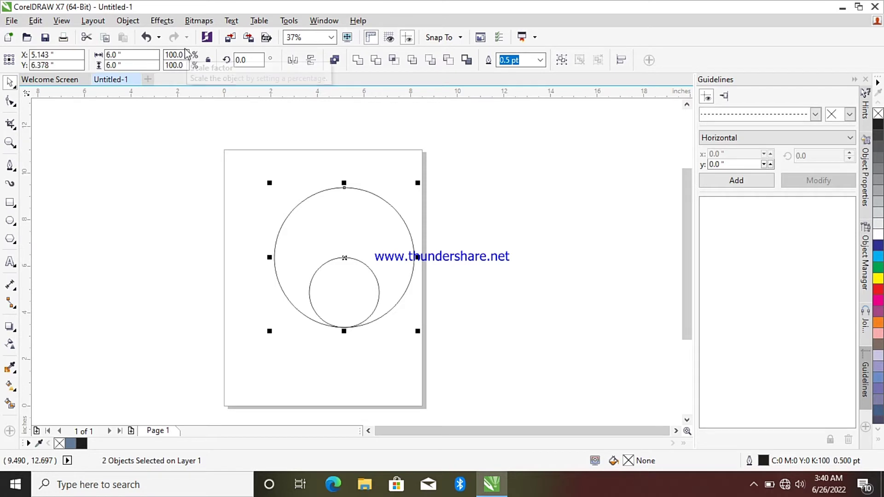
# Convert the large circle into a pie shape
pyautogui.click(482, 217)
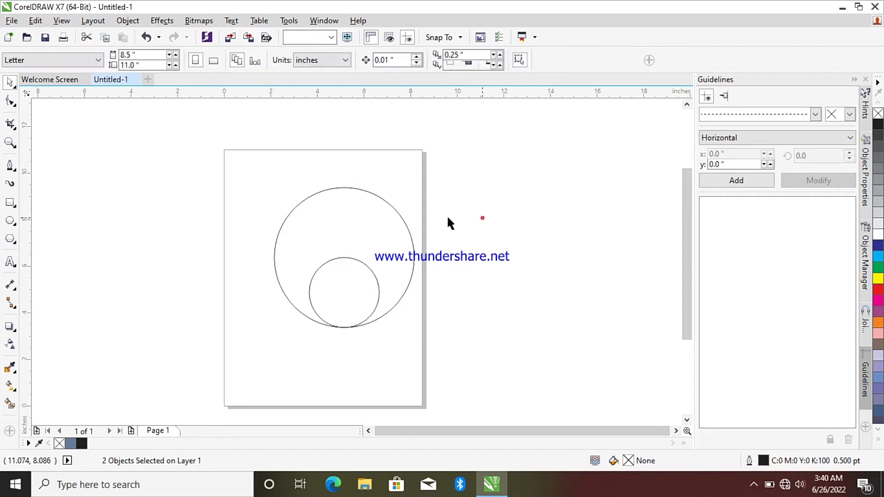
pyautogui.click(406, 220)
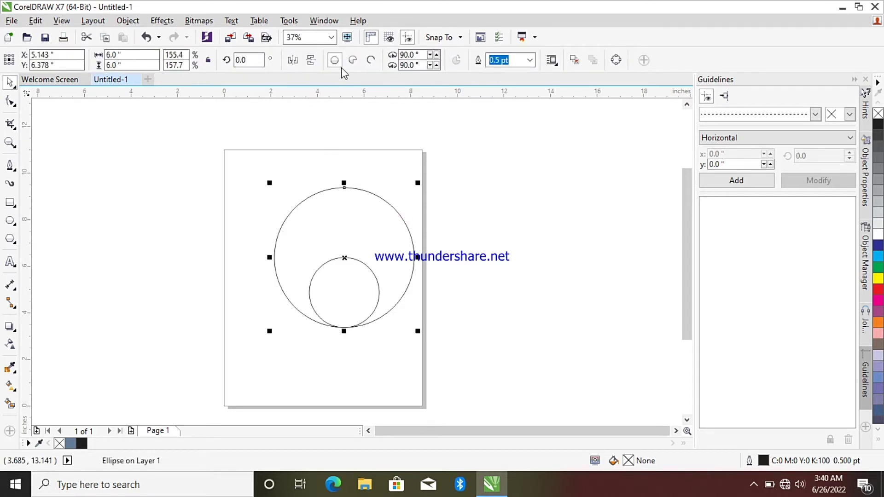
pyautogui.click(353, 61)
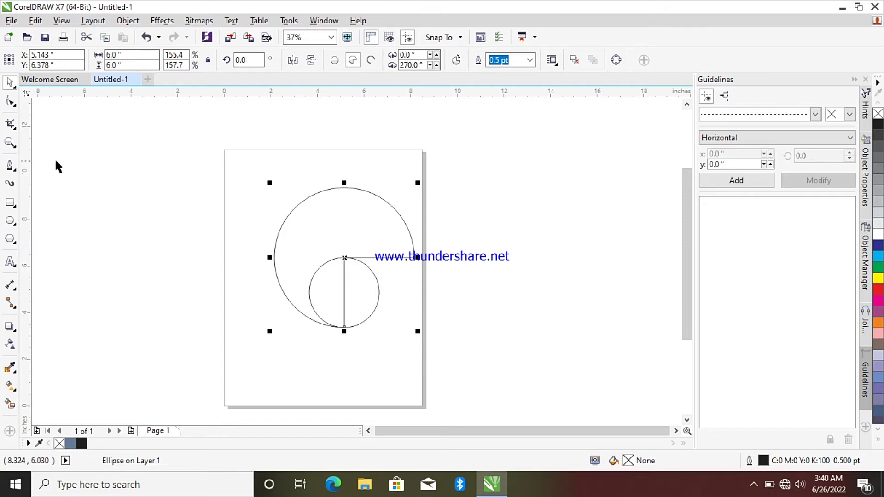
# Reshape the large pie into its lower-left quarter wedge, spanning about 176 to 270 degrees
pyautogui.click(12, 102)
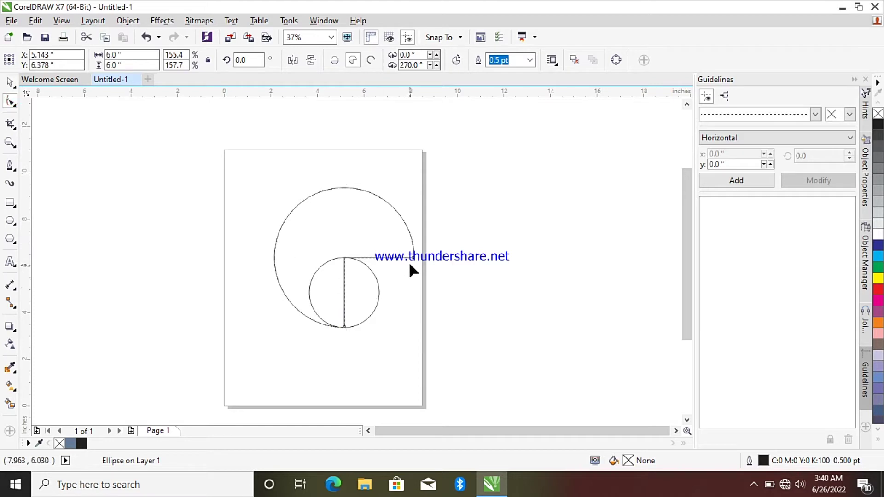
pyautogui.moveTo(414, 258)
pyautogui.mouseDown()
pyautogui.moveTo(408, 235)
pyautogui.moveTo(374, 200)
pyautogui.moveTo(333, 189)
pyautogui.moveTo(285, 220)
pyautogui.moveTo(266, 259)
pyautogui.mouseUp()
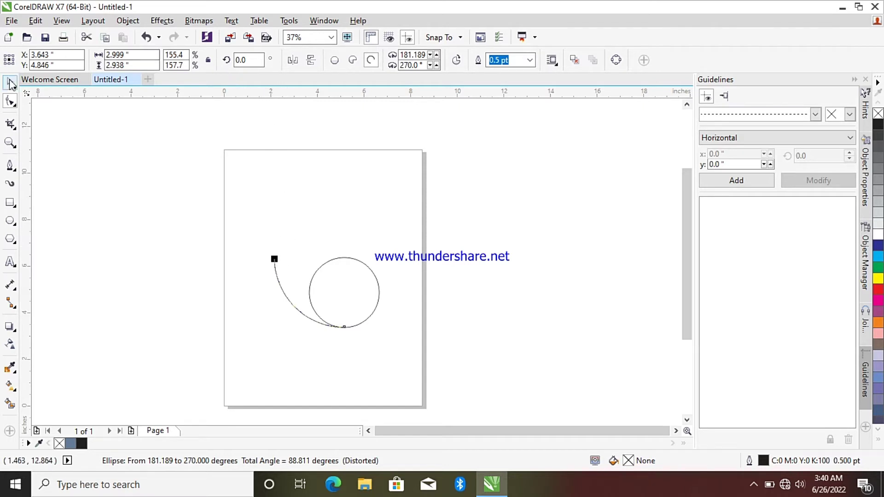
pyautogui.click(146, 37)
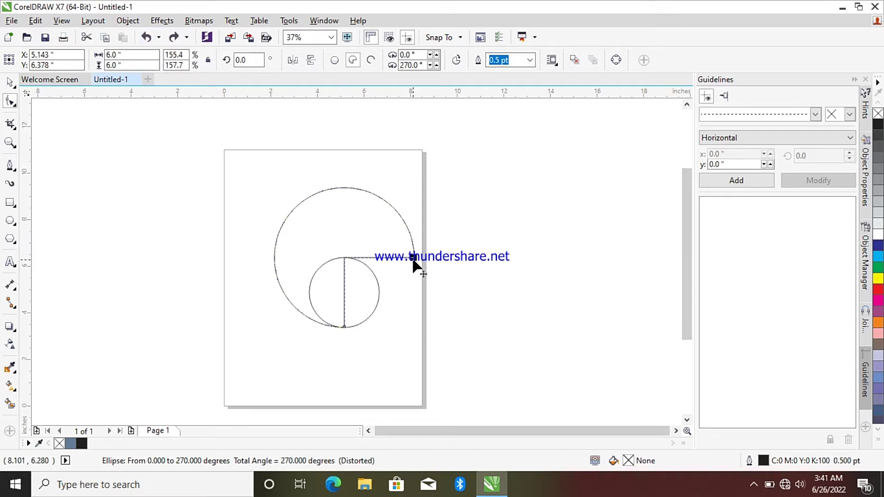
pyautogui.moveTo(413, 259); pyautogui.dragTo(275, 253)
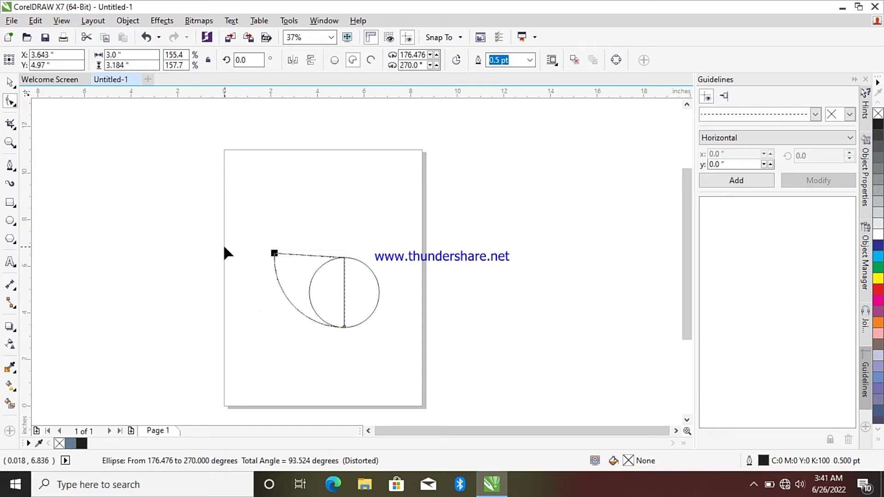
pyautogui.click(10, 84)
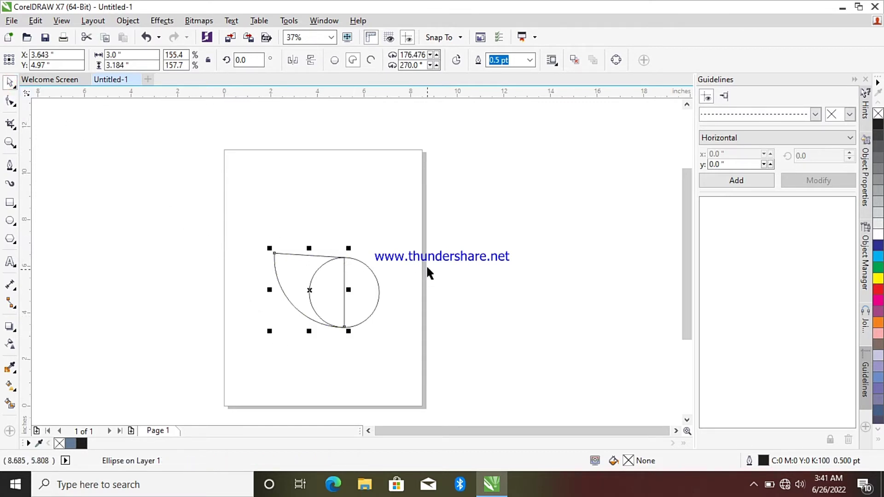
# Trim the quarter wedge using the small circle as the cutting shape
pyautogui.click(442, 256)
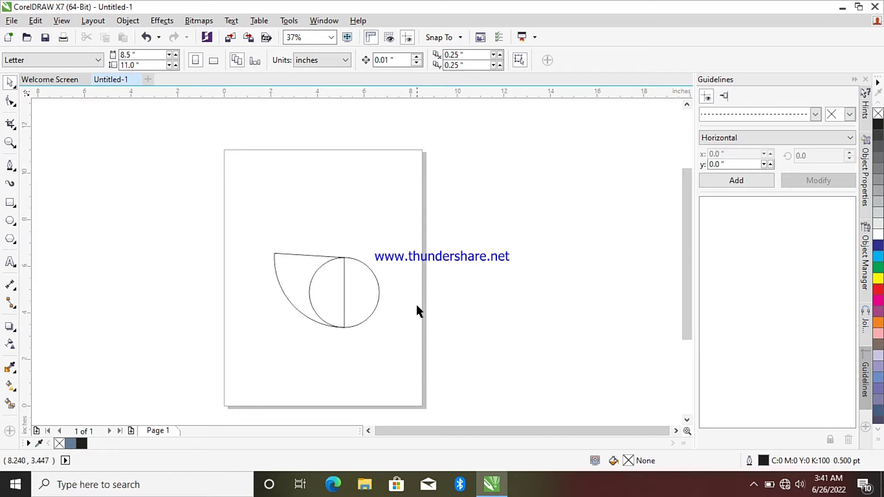
pyautogui.click(375, 293)
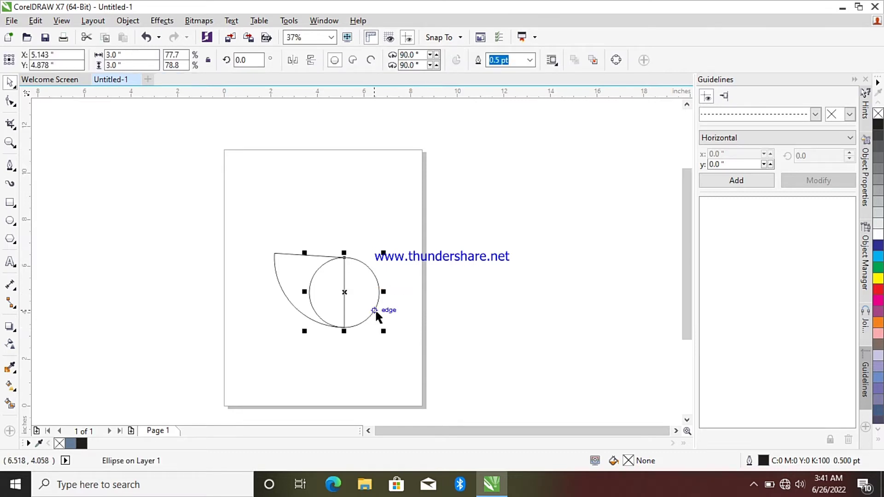
pyautogui.keyDown('shift'); pyautogui.click(307, 259); pyautogui.keyUp('shift')
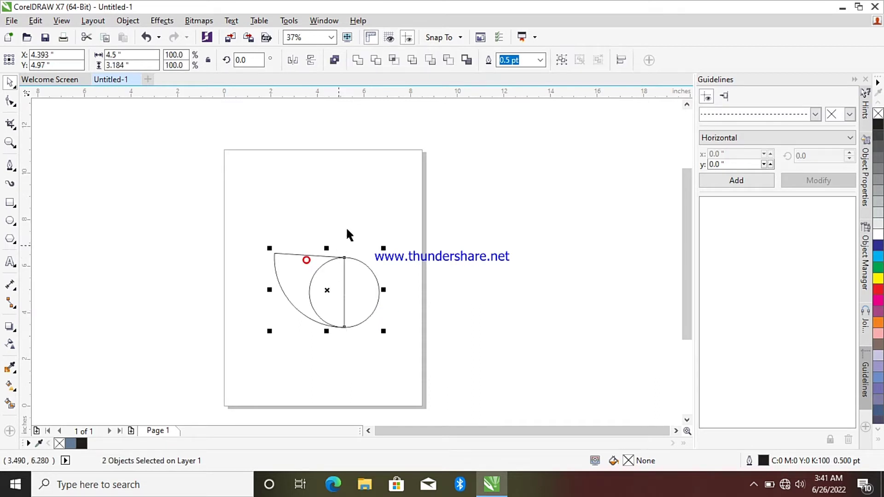
pyautogui.click(375, 61)
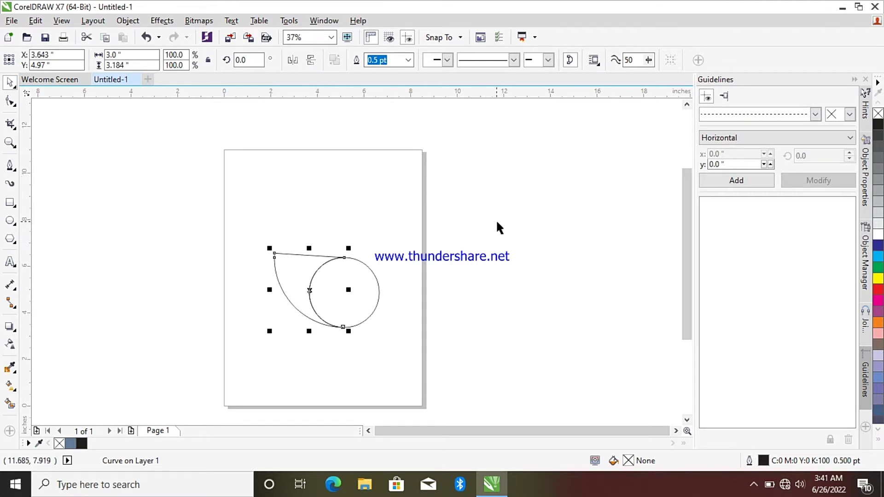
pyautogui.rightClick(146, 206)
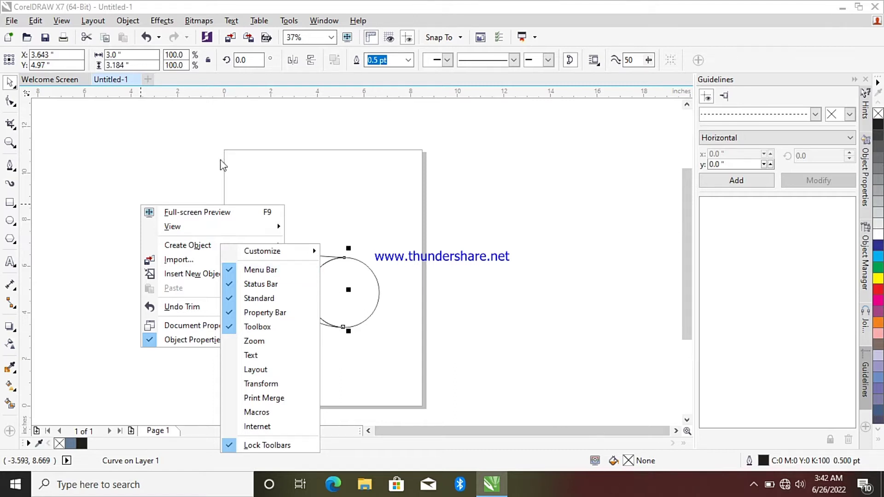
pyautogui.click(328, 198)
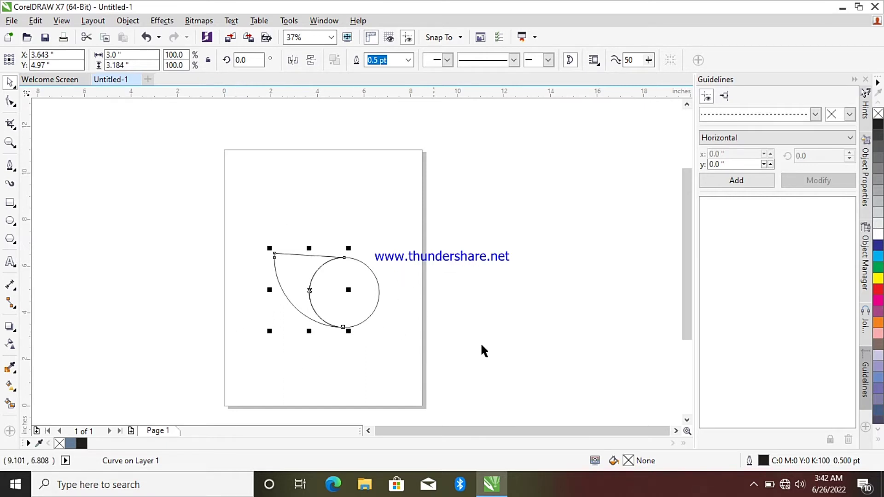
# Move the small circle to the right off the trimmed wedge, and undo the move
pyautogui.click(388, 299)
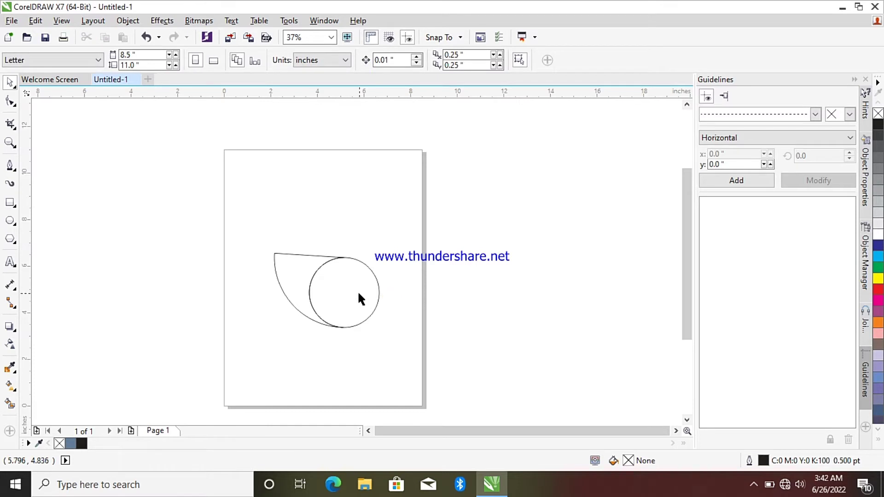
pyautogui.moveTo(357, 291); pyautogui.dragTo(371, 296)
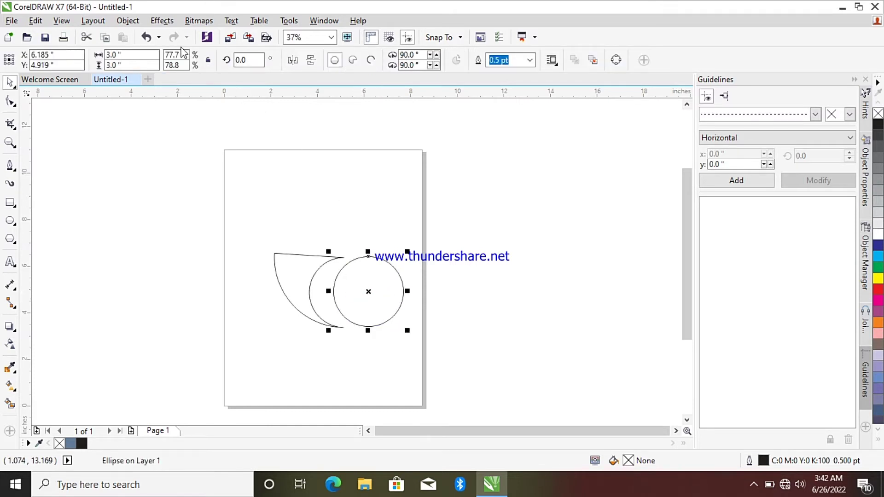
pyautogui.click(148, 37)
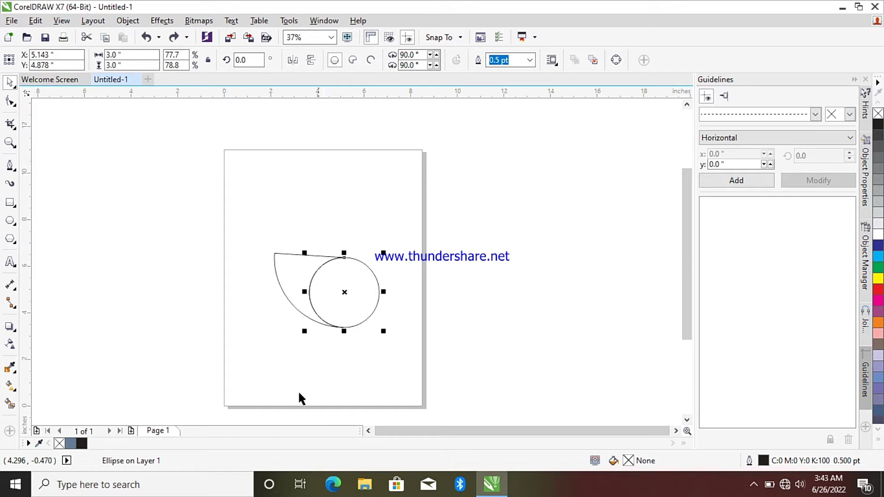
pyautogui.click(10, 100)
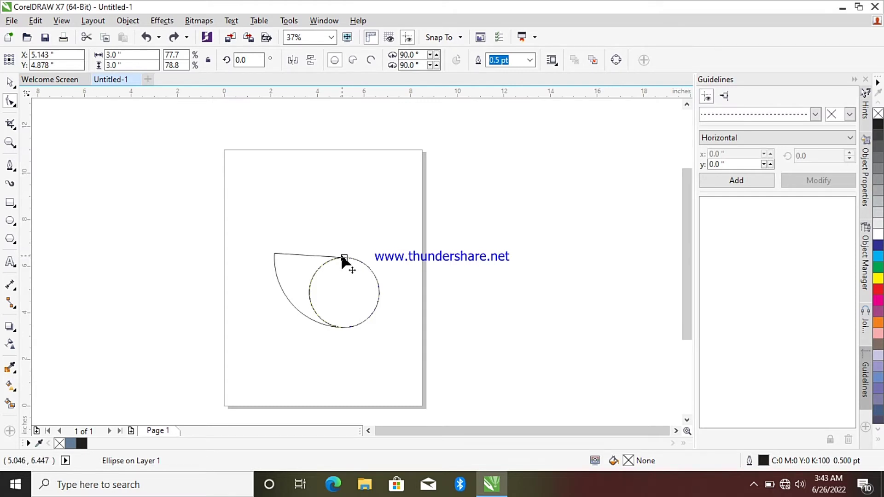
pyautogui.moveTo(342, 256); pyautogui.dragTo(318, 256)
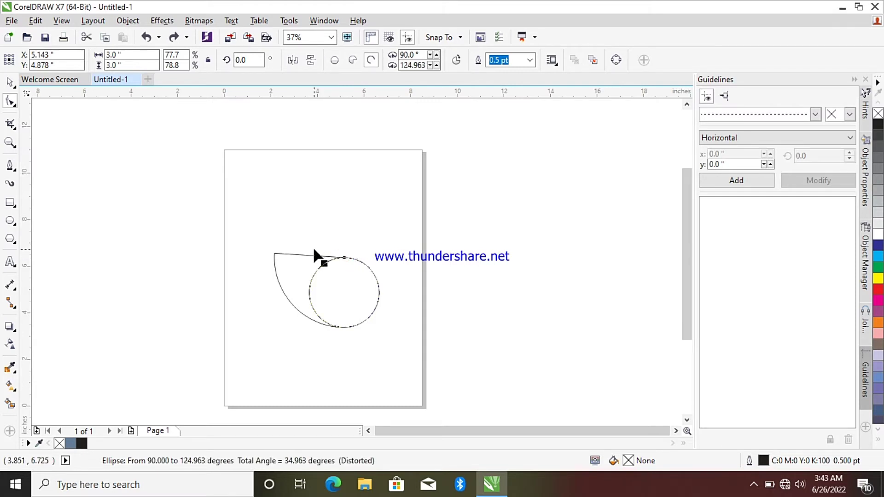
pyautogui.click(10, 83)
pyautogui.click(146, 37)
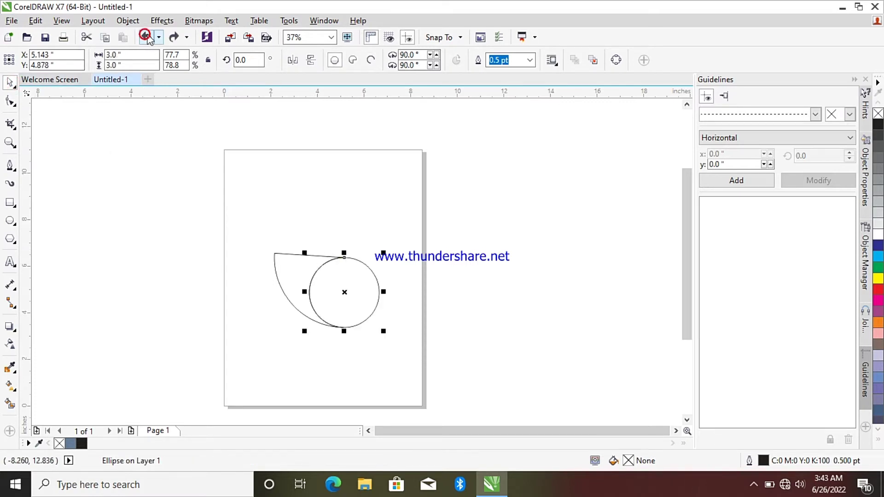
# Move the trimmed wedge's upper-right node left along the top edge with the Shape tool, and delete that node
pyautogui.click(300, 213)
pyautogui.click(310, 255)
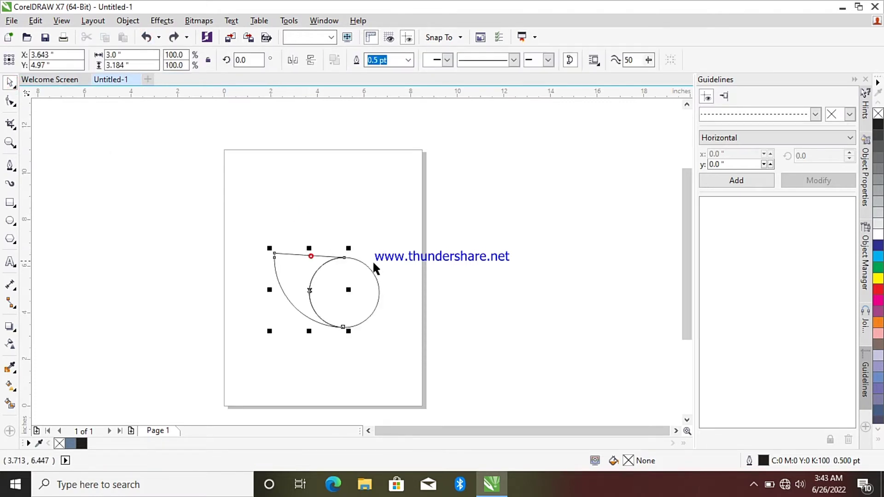
pyautogui.click(10, 101)
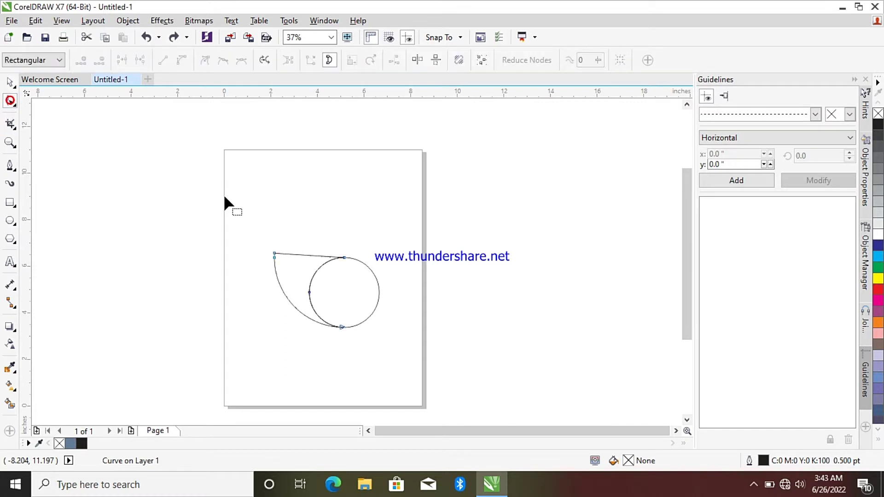
pyautogui.moveTo(343, 256); pyautogui.dragTo(316, 256)
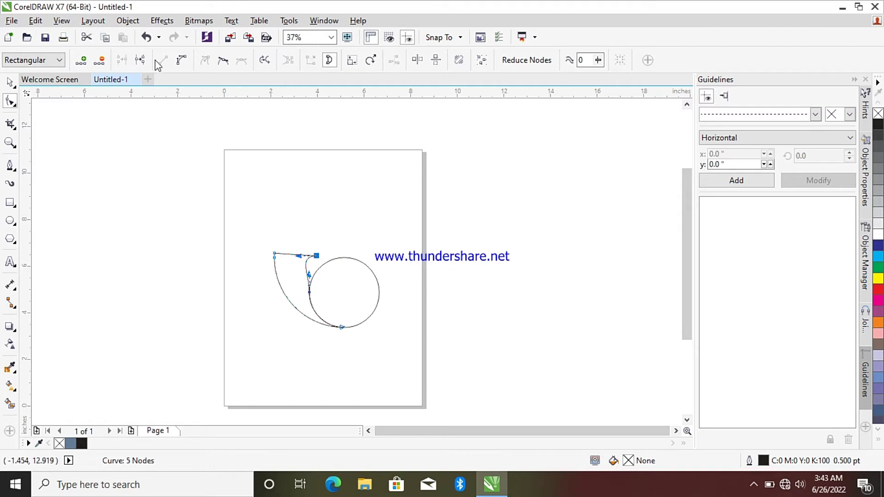
pyautogui.click(101, 60)
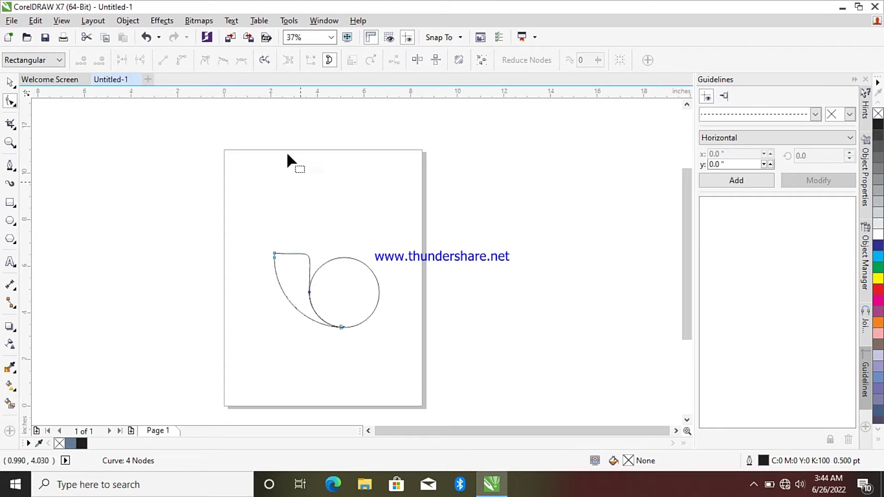
# Adjust the curve handles of the node at the circle's left edge to reshape the wedge's top and inner sides
pyautogui.click(309, 293)
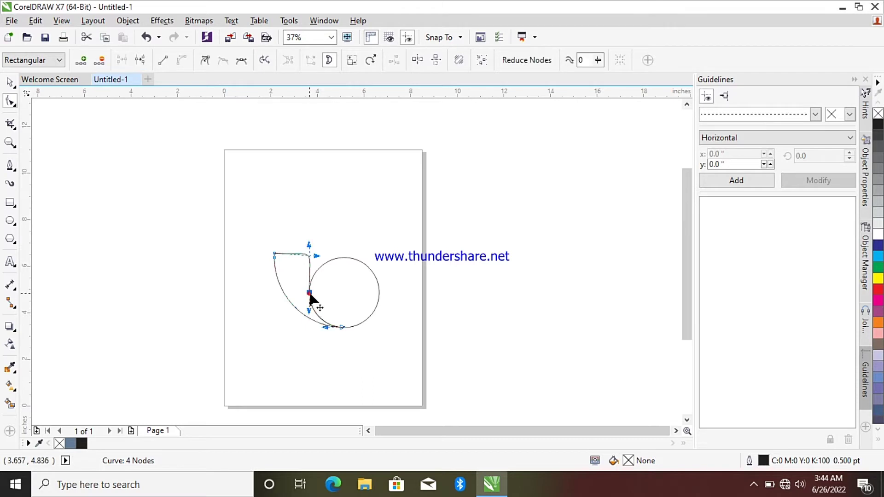
pyautogui.moveTo(316, 258); pyautogui.dragTo(320, 269)
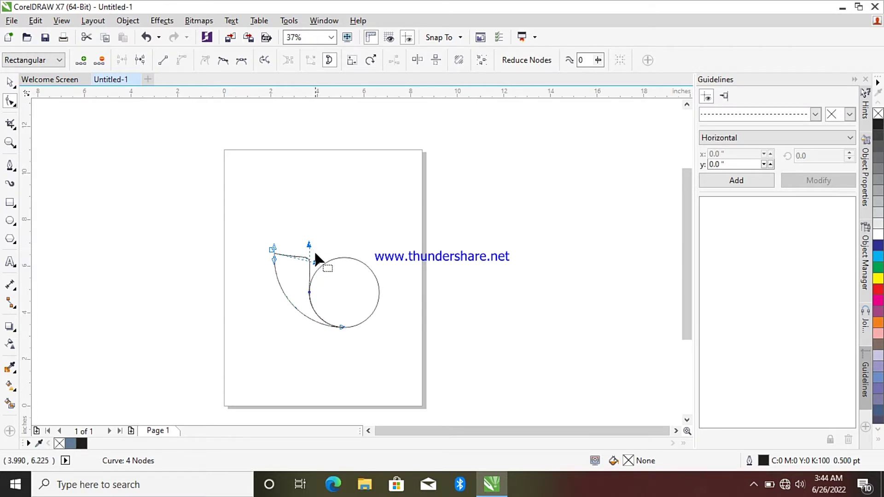
pyautogui.click(319, 240)
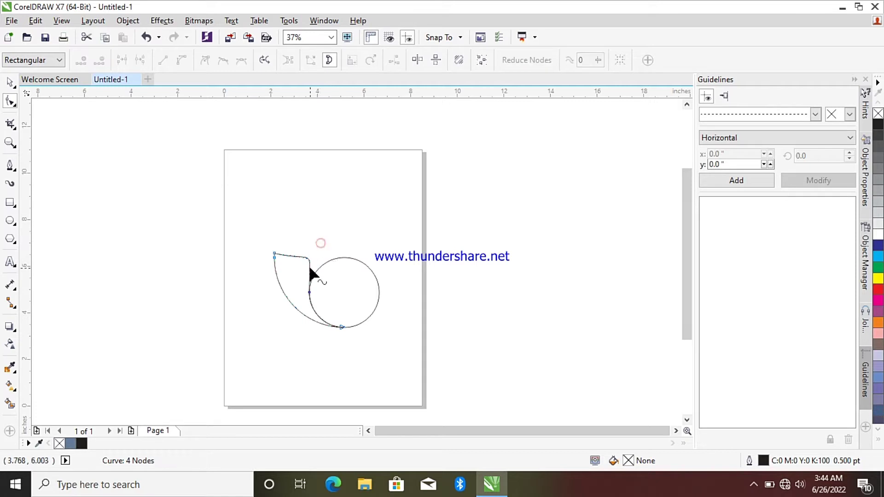
pyautogui.click(308, 291)
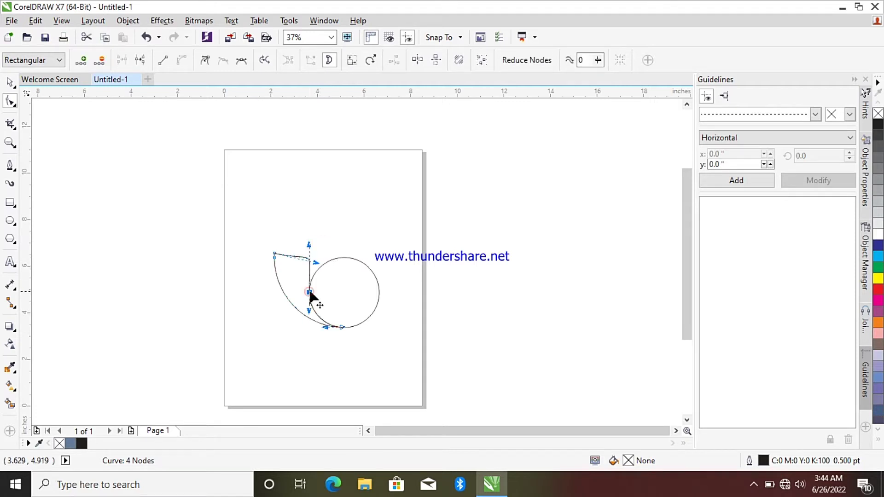
pyautogui.moveTo(309, 275); pyautogui.dragTo(315, 273)
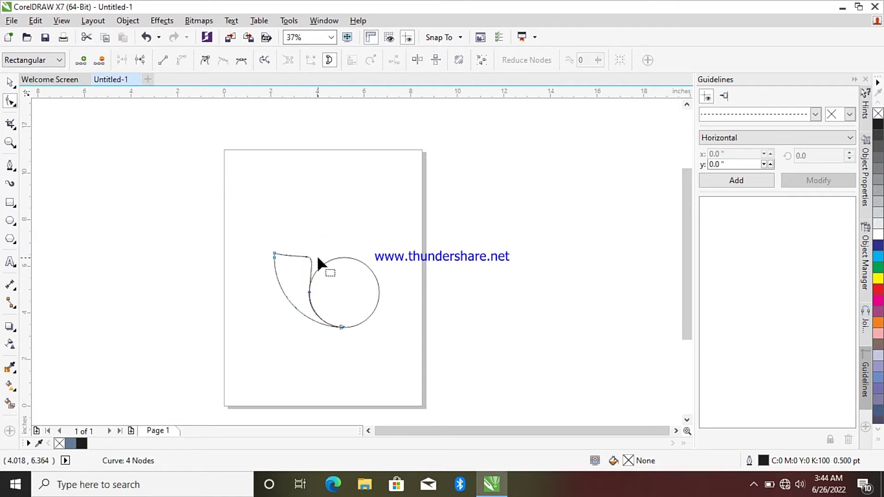
# Try raising the wedge's top edge, bowing its outer curve outward and pulling its inner side away from the circle
pyautogui.click(309, 292)
pyautogui.moveTo(317, 241)
pyautogui.mouseDown()
pyautogui.moveTo(322, 232)
pyautogui.moveTo(315, 273)
pyautogui.moveTo(316, 246)
pyautogui.moveTo(277, 236)
pyautogui.mouseUp()
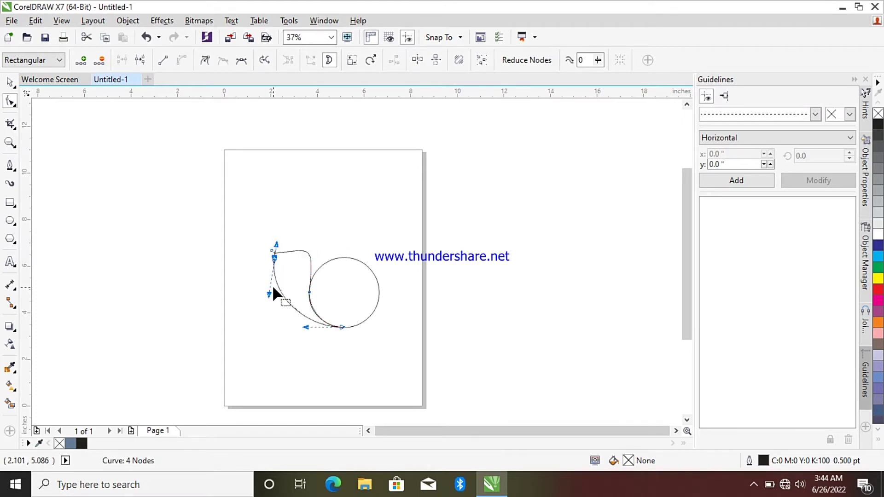
pyautogui.moveTo(270, 295)
pyautogui.mouseDown()
pyautogui.moveTo(254, 292)
pyautogui.moveTo(267, 289)
pyautogui.mouseUp()
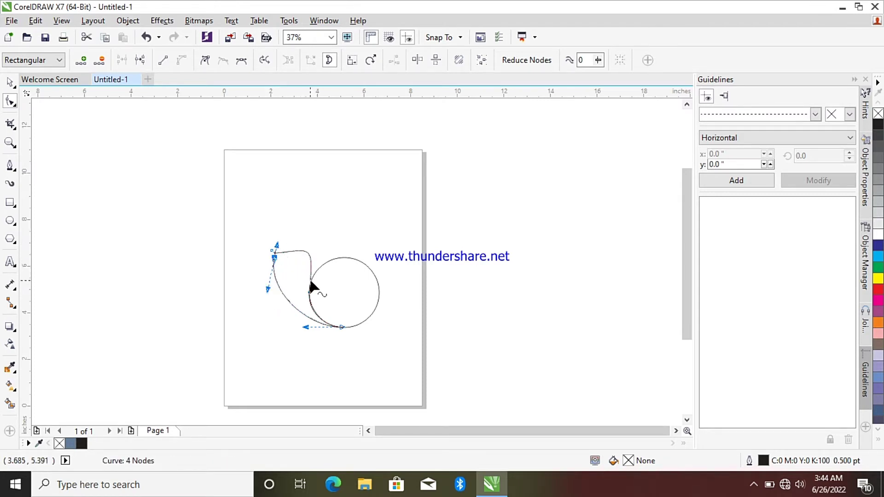
pyautogui.moveTo(308, 275); pyautogui.dragTo(312, 288)
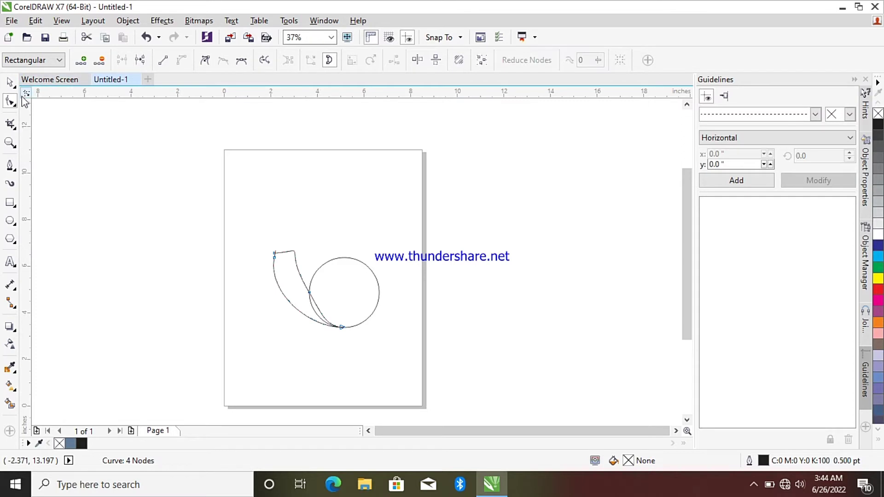
# Undo the last handle edits to the wedge's top, outer and inner curves
pyautogui.click(147, 38)
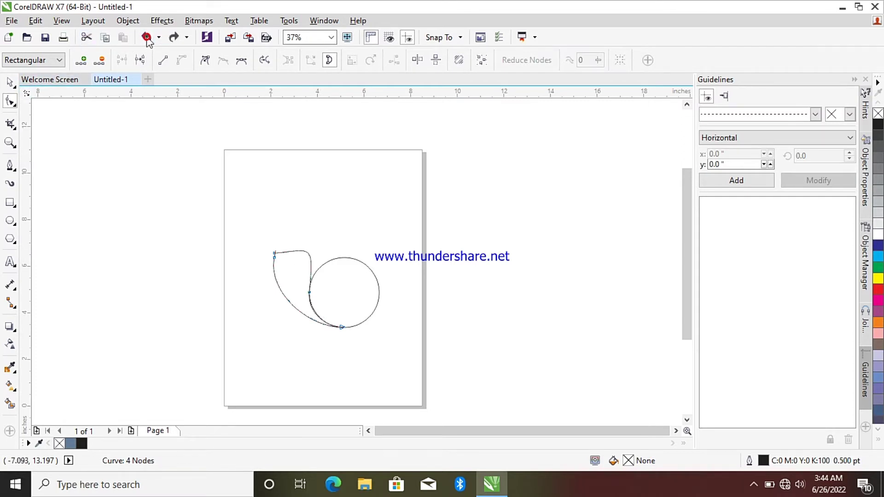
pyautogui.click(146, 38)
pyautogui.click(146, 38)
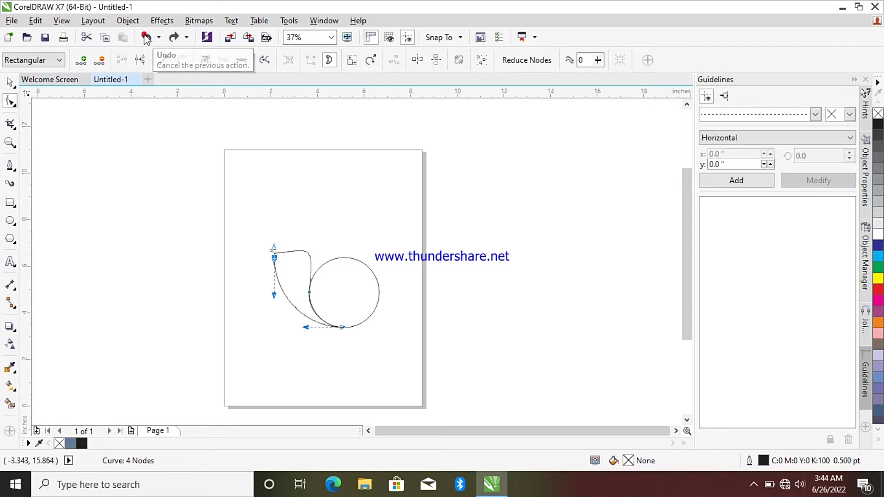
pyautogui.click(146, 38)
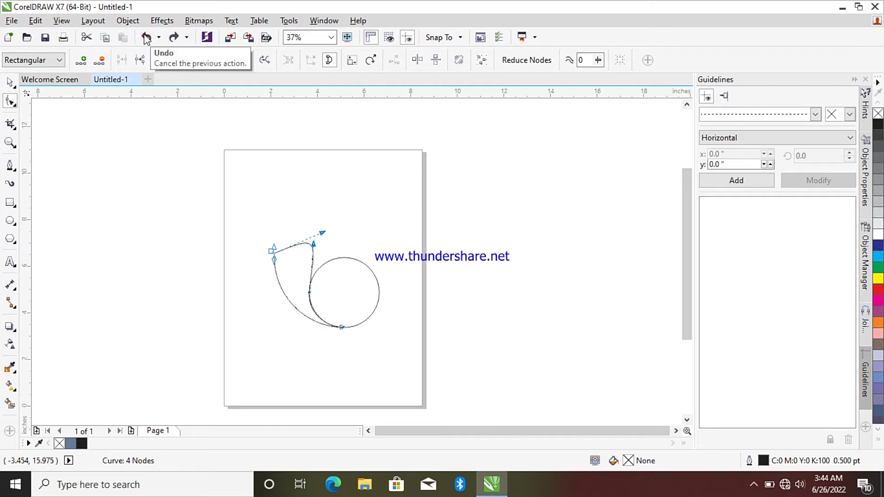
pyautogui.click(146, 37)
pyautogui.click(146, 38)
pyautogui.click(146, 38)
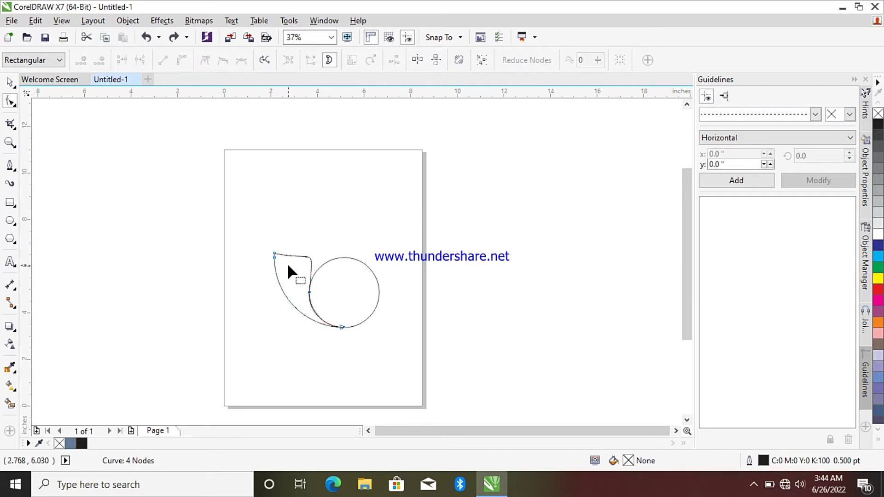
# Raise the top edge's curve handle beside the circle, and undo the tilt of the inner side's handle
pyautogui.click(309, 293)
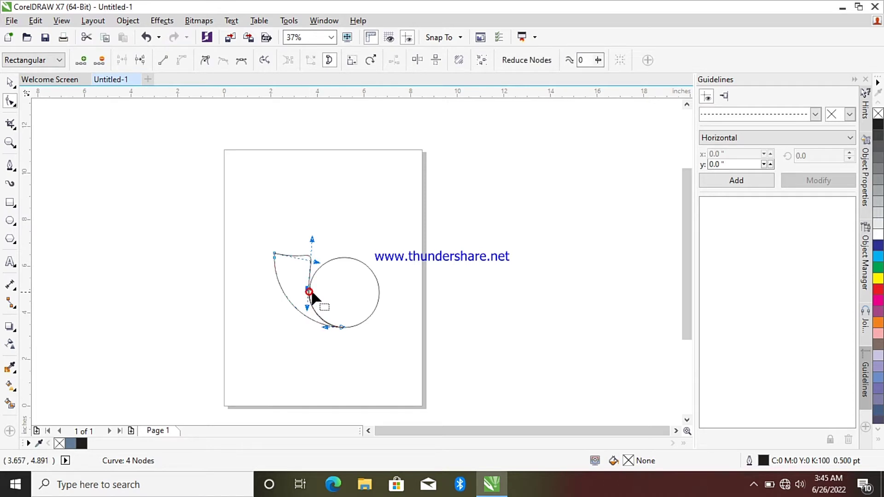
pyautogui.moveTo(317, 263); pyautogui.dragTo(296, 252)
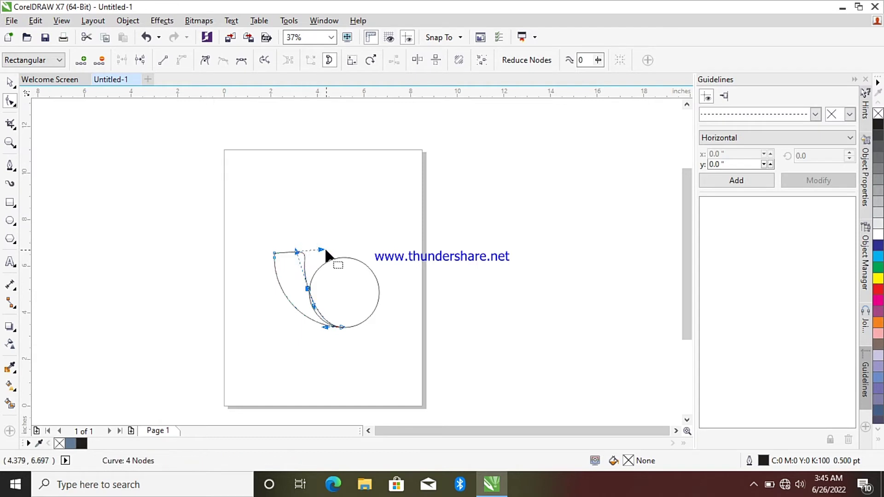
pyautogui.click(146, 37)
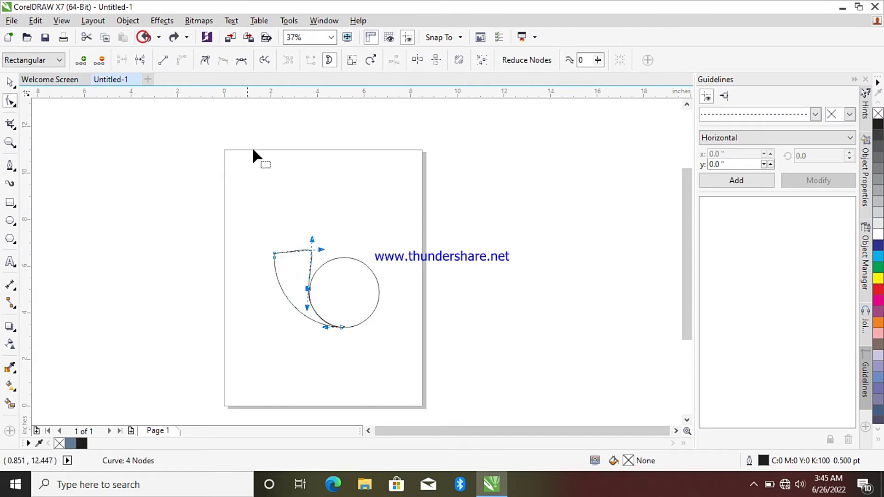
# Try moving the wedge's upper-left corner node and tilting the inner node's lower handle, undoing each change
pyautogui.moveTo(274, 250); pyautogui.dragTo(281, 243)
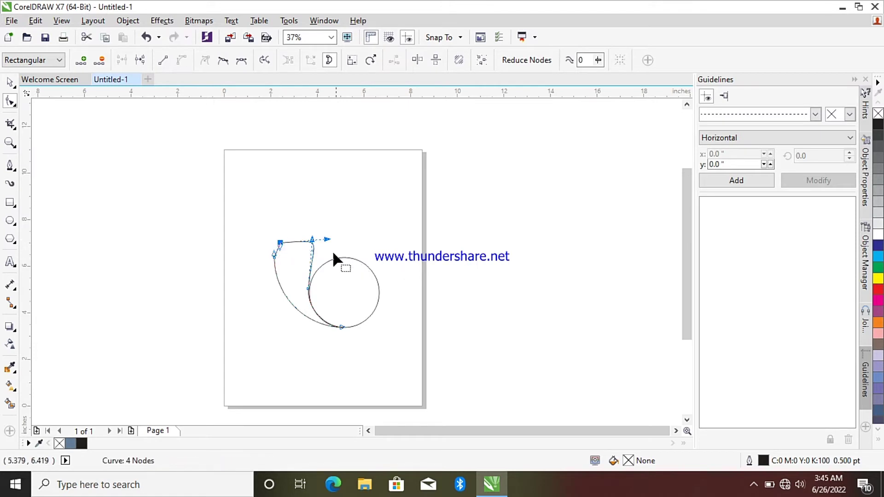
pyautogui.click(147, 37)
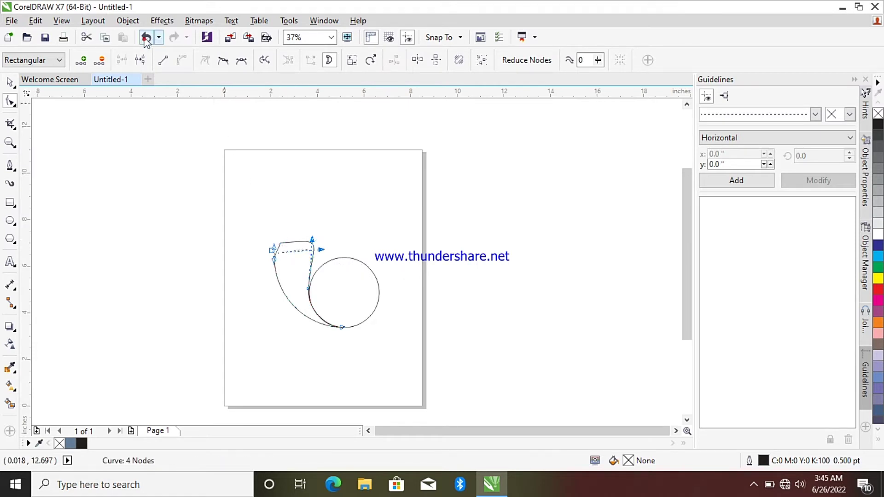
pyautogui.click(308, 288)
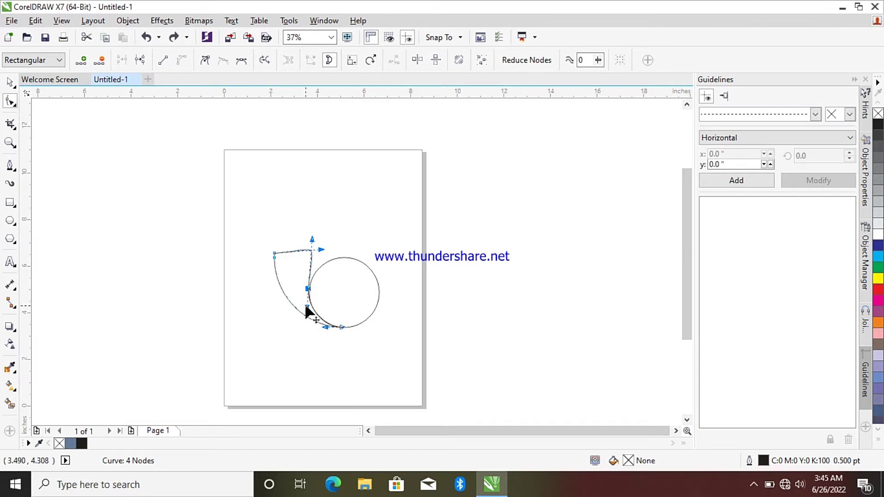
pyautogui.moveTo(305, 303)
pyautogui.mouseDown()
pyautogui.moveTo(316, 312)
pyautogui.moveTo(308, 304)
pyautogui.mouseUp()
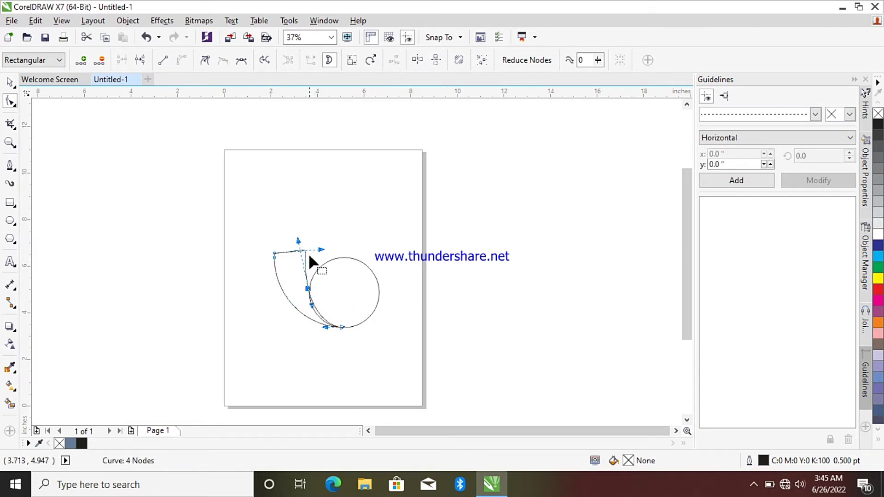
pyautogui.click(146, 38)
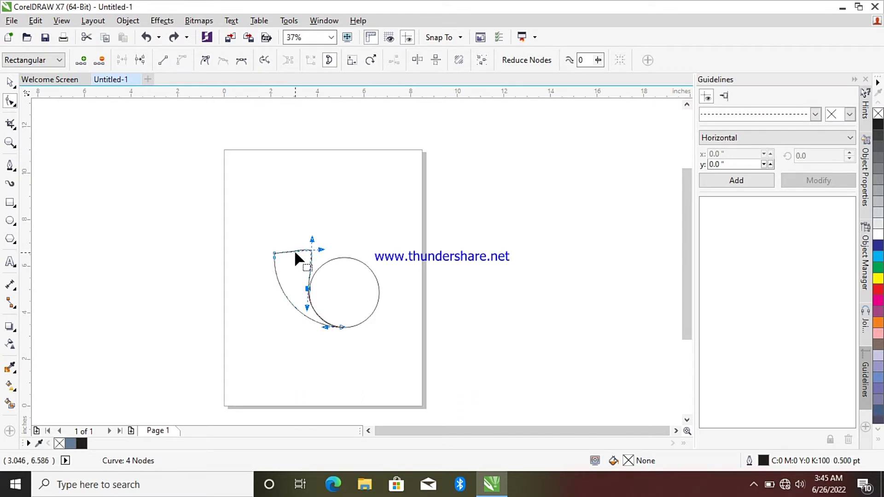
# Shorten and slightly raise the top edge's curve handle to round the upper-right corner, and select the whole shape
pyautogui.click(306, 289)
pyautogui.click(319, 245)
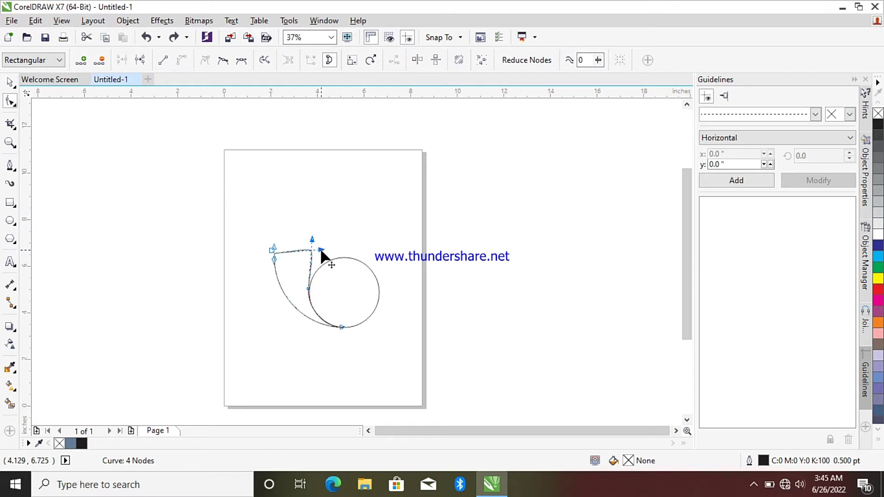
pyautogui.moveTo(319, 248); pyautogui.dragTo(318, 244)
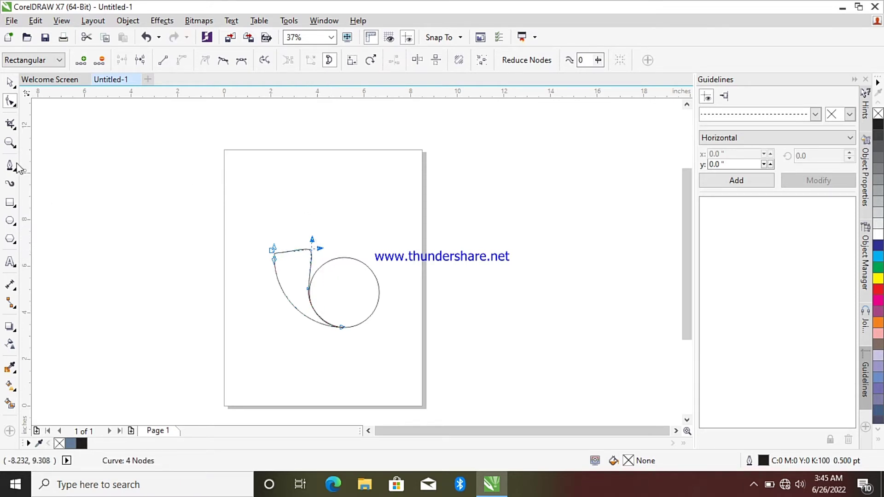
pyautogui.click(10, 82)
pyautogui.click(323, 225)
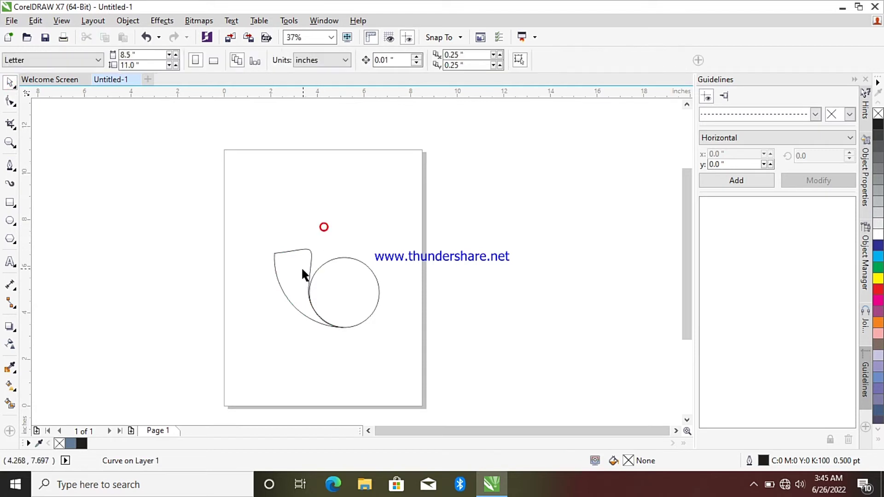
pyautogui.click(298, 268)
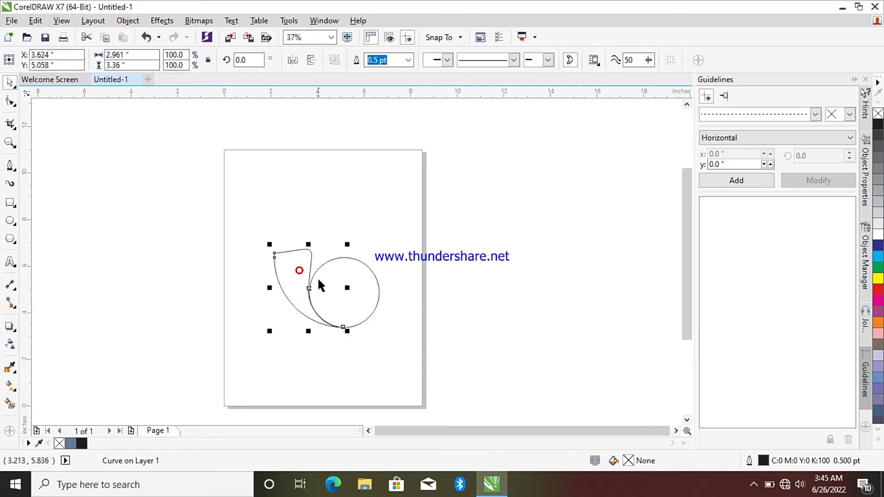
pyautogui.click(290, 280)
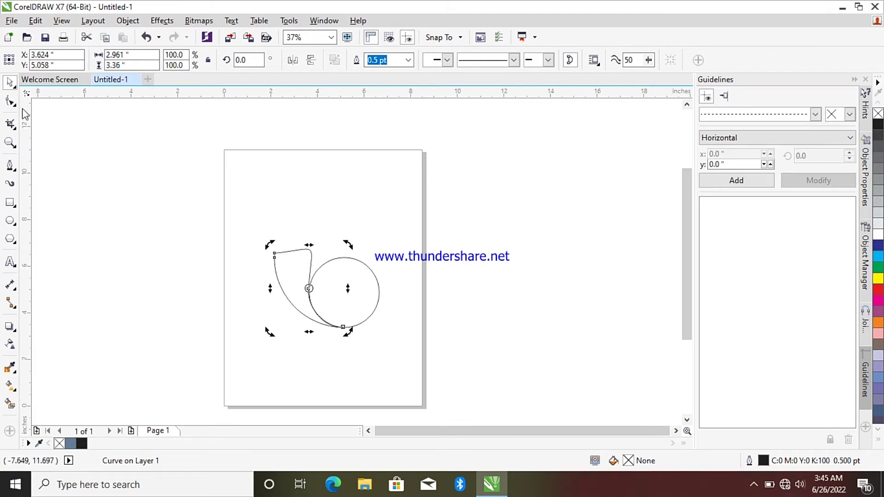
# Fine-tune the same top-edge curve handle to flatten the rounded corner slightly
pyautogui.click(10, 100)
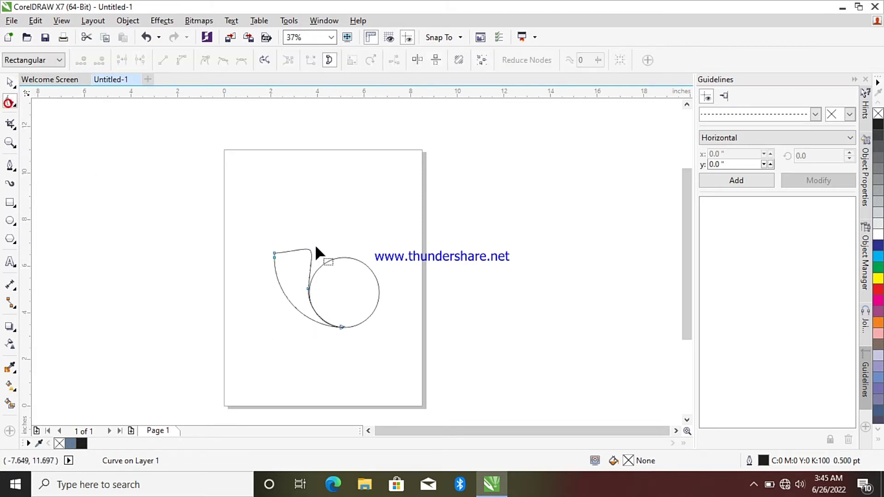
pyautogui.click(307, 289)
pyautogui.moveTo(319, 248); pyautogui.dragTo(317, 247)
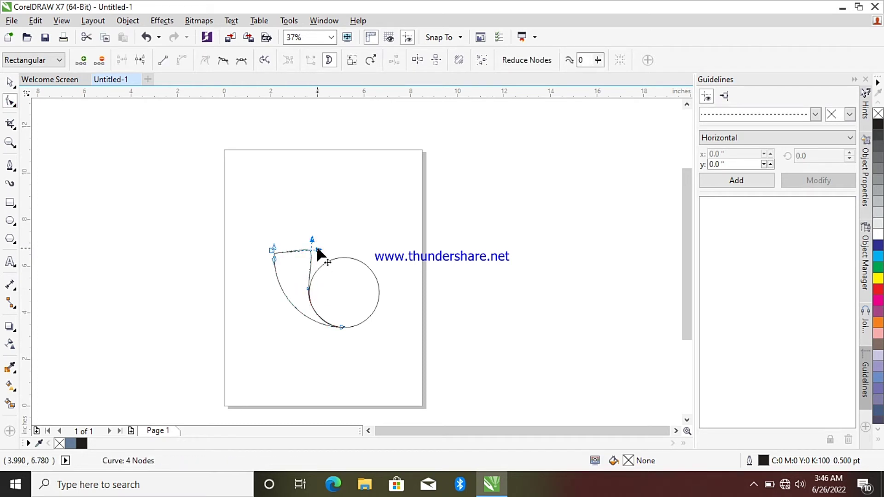
# Move the blade's rotation centre to the circle's centre and rotate a copy of the blade clockwise to 333.68 degrees
pyautogui.click(9, 82)
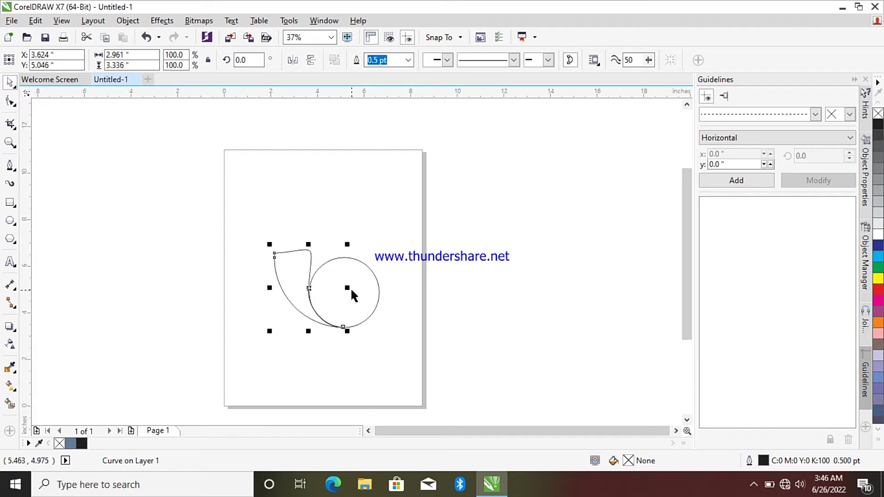
pyautogui.click(299, 282)
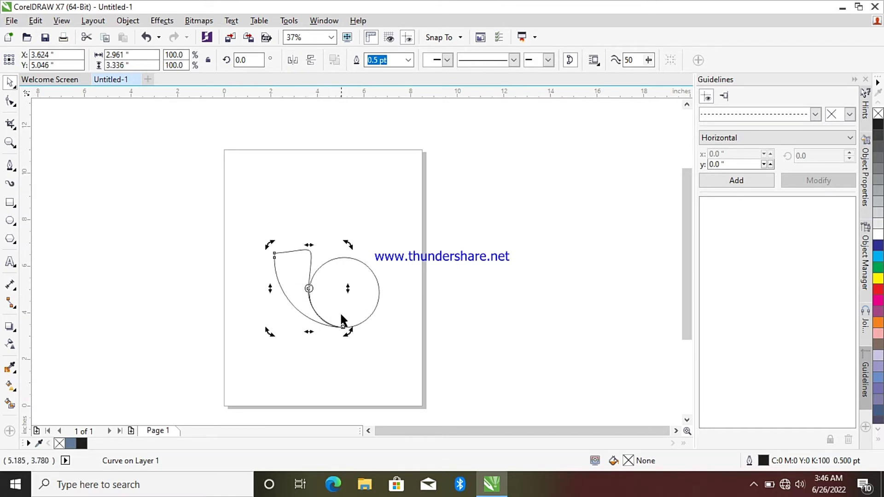
pyautogui.moveTo(309, 288); pyautogui.dragTo(344, 291)
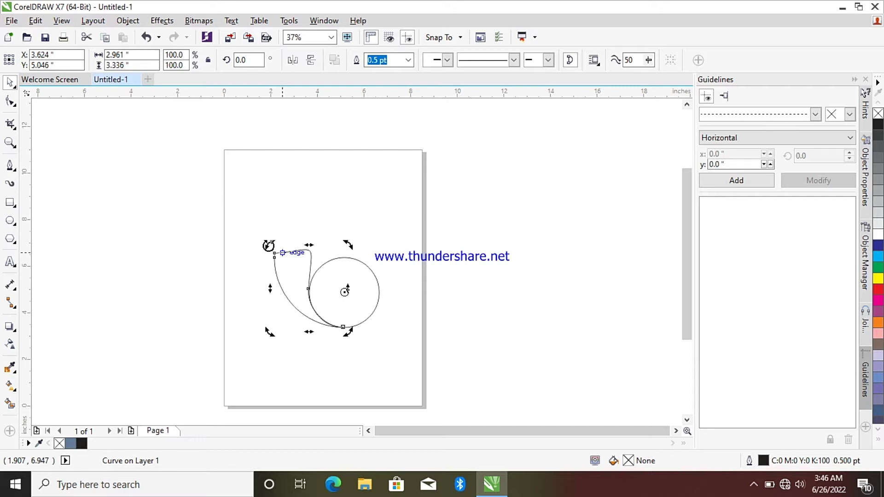
pyautogui.moveTo(268, 246); pyautogui.dragTo(307, 235)
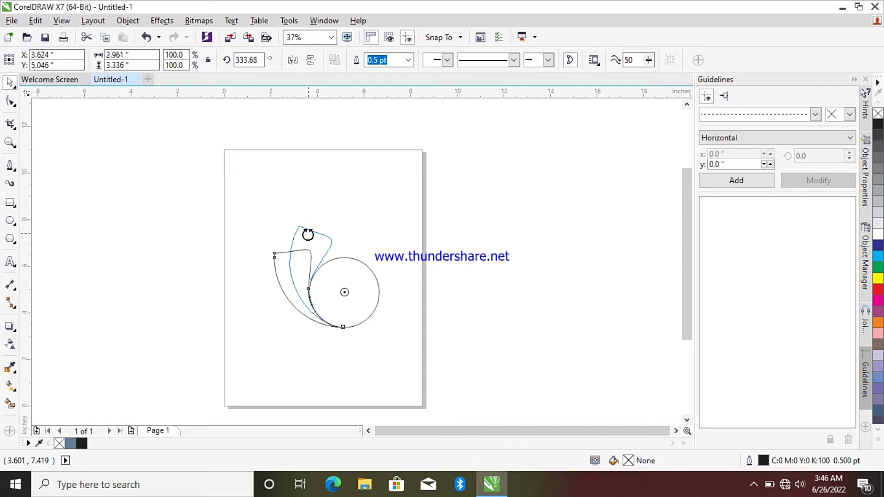
pyautogui.moveTo(308, 234); pyautogui.dragTo(307, 235)
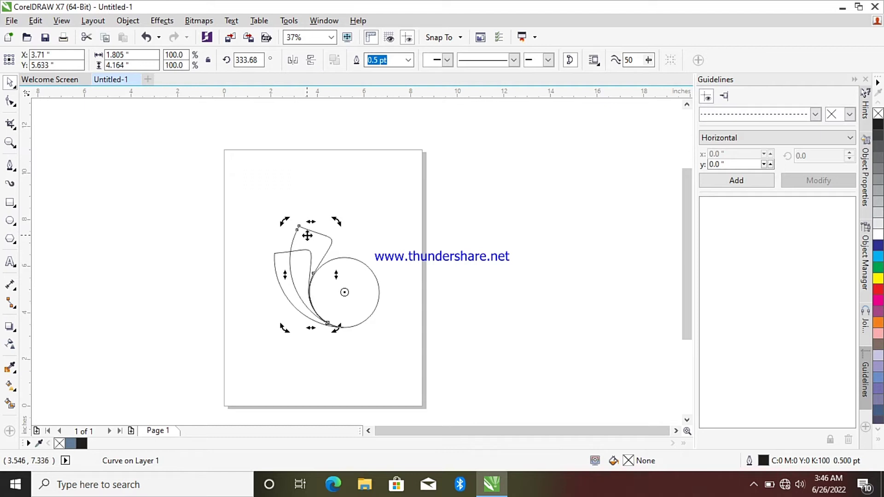
# Repeat the rotated blade copy four more times to extend the fan around the circle
pyautogui.hotkey('ctrl', 'r')
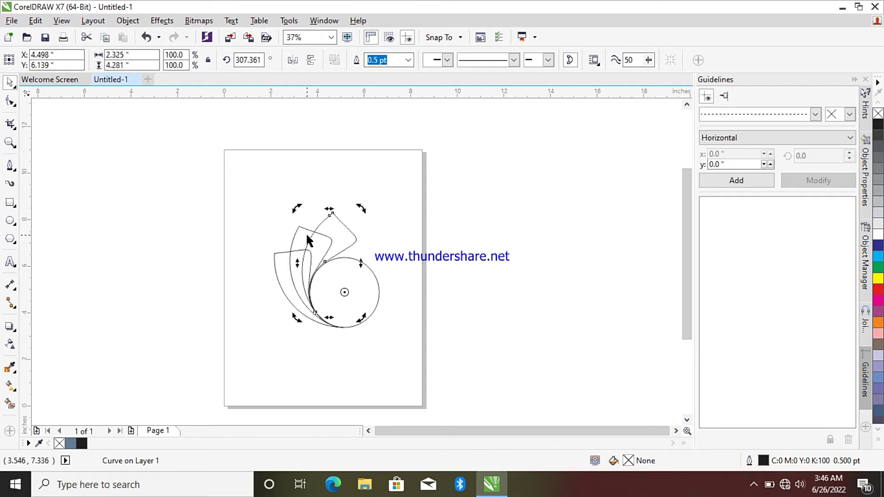
pyautogui.hotkey('ctrl', 'r')
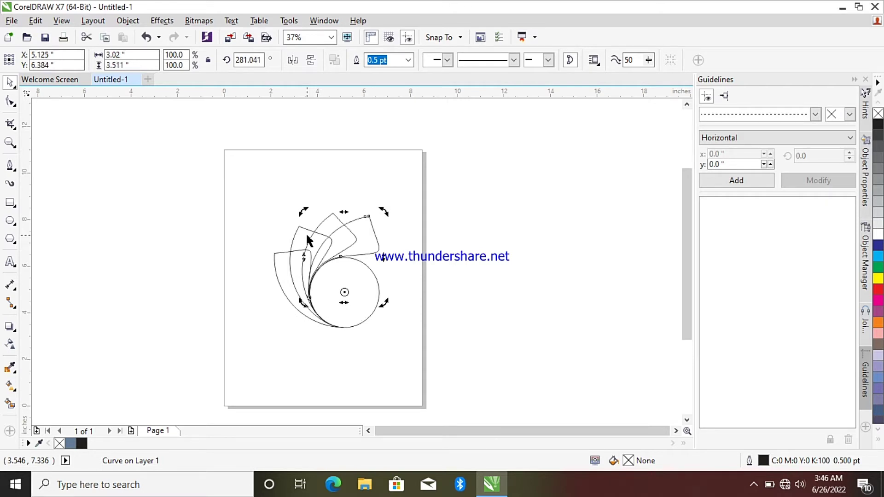
pyautogui.hotkey('ctrl', 'r')
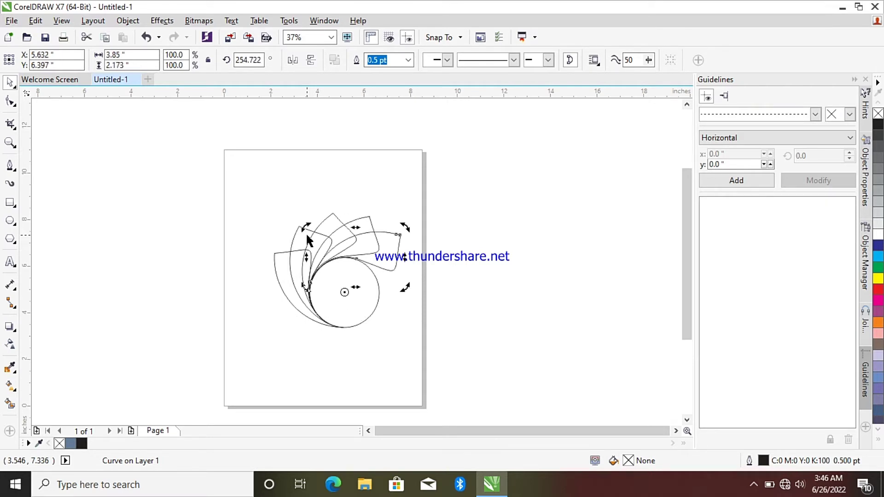
pyautogui.hotkey('ctrl', 'r')
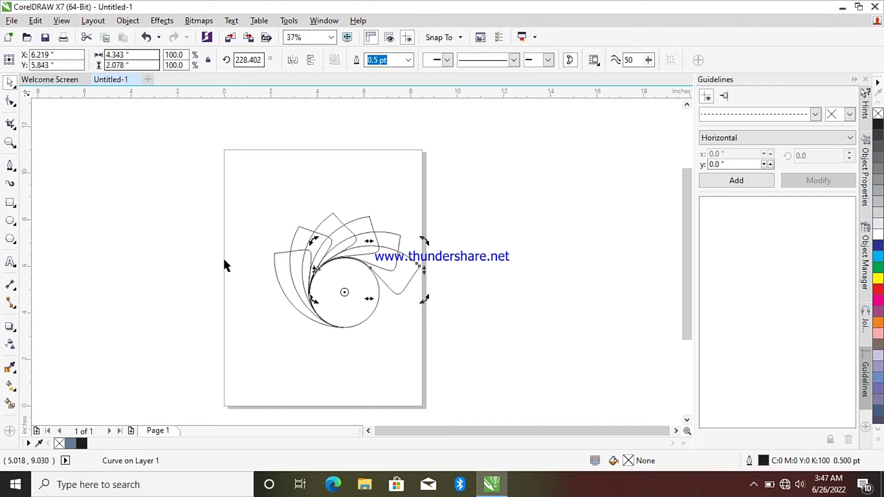
# Shrink the circle around its centre to about 2.34 inches in diameter, and select the first blade
pyautogui.click(358, 278)
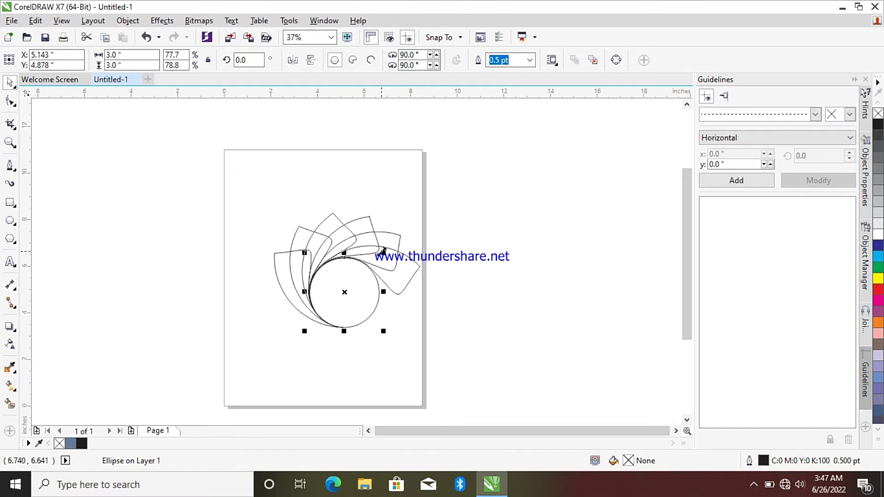
pyautogui.moveTo(382, 253)
pyautogui.mouseDown()
pyautogui.moveTo(368, 270)
pyautogui.moveTo(378, 258)
pyautogui.mouseUp()
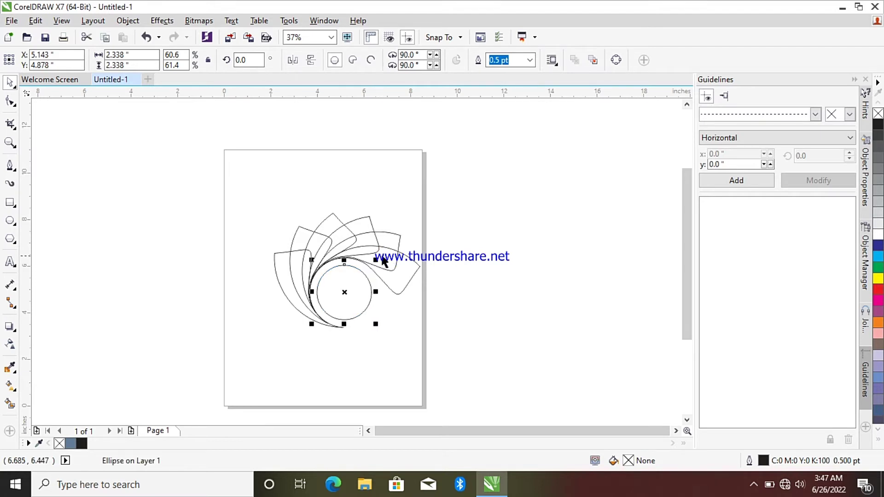
pyautogui.click(312, 318)
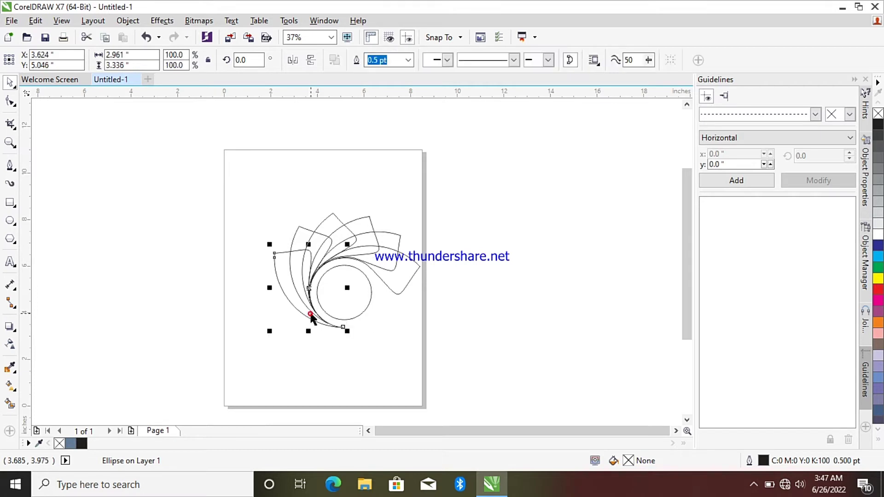
# Smart-fill every segment of the blade fan with slate blue (C:40 M:20 Y:0 K:40) and a 0.5 pt black outline
pyautogui.click(10, 403)
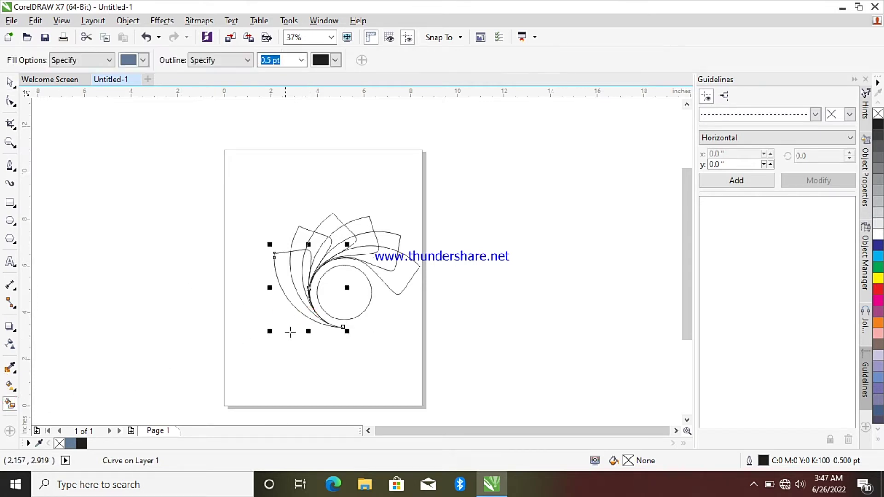
pyautogui.click(308, 315)
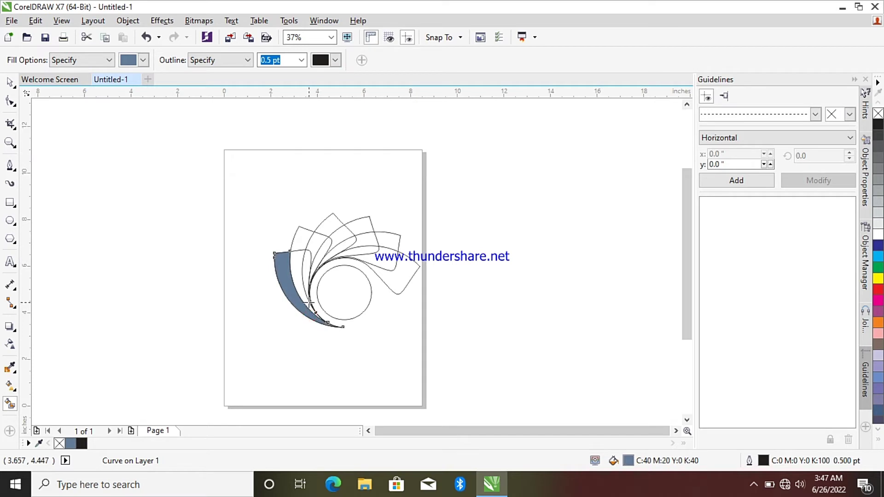
pyautogui.click(307, 302)
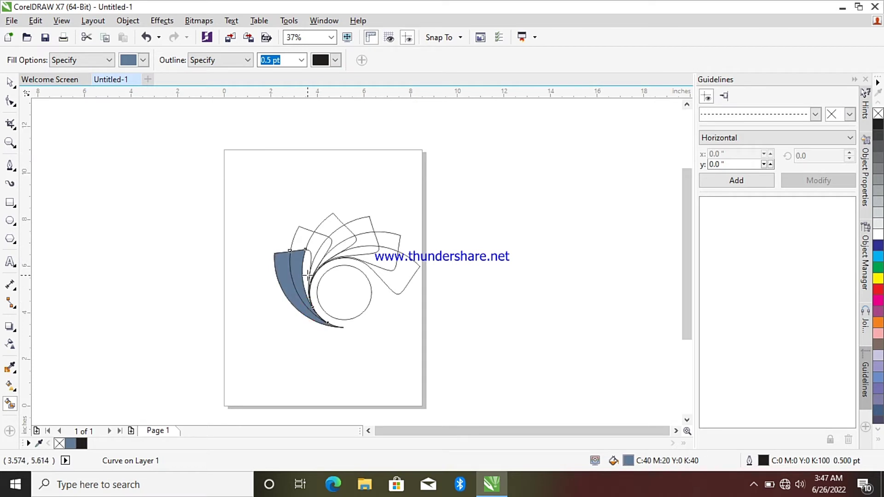
pyautogui.click(308, 275)
pyautogui.click(303, 238)
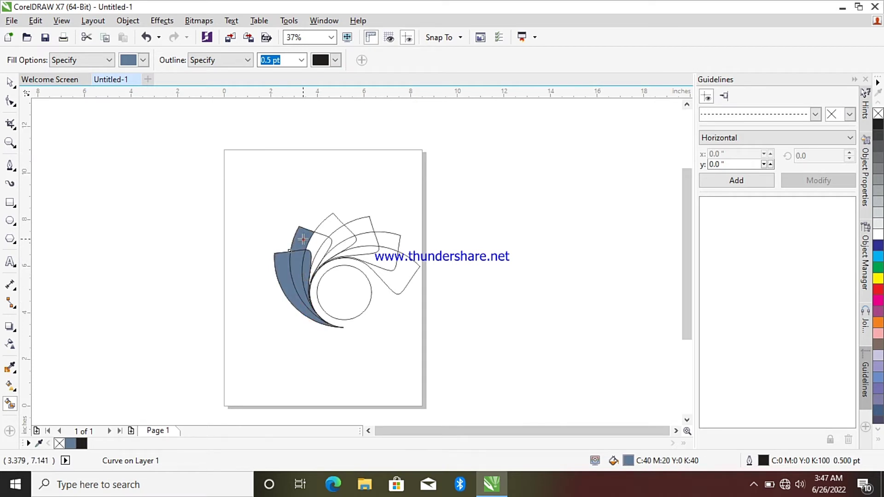
pyautogui.click(313, 242)
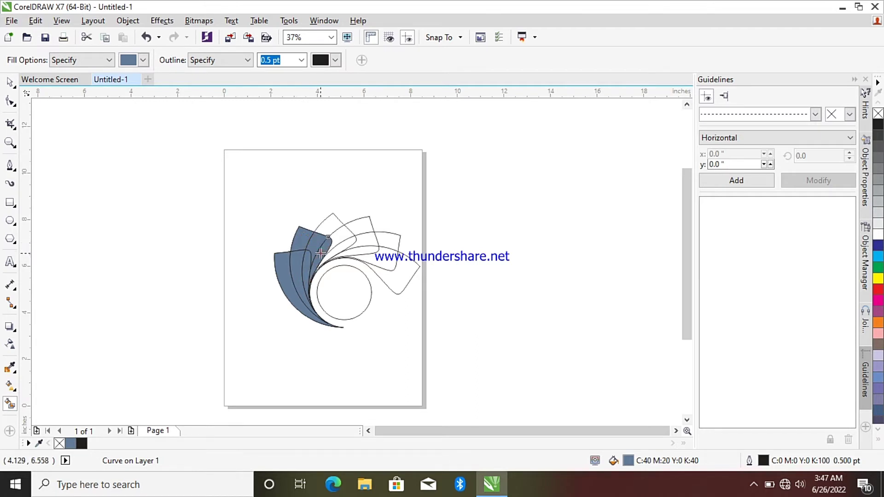
pyautogui.click(324, 227)
pyautogui.click(341, 234)
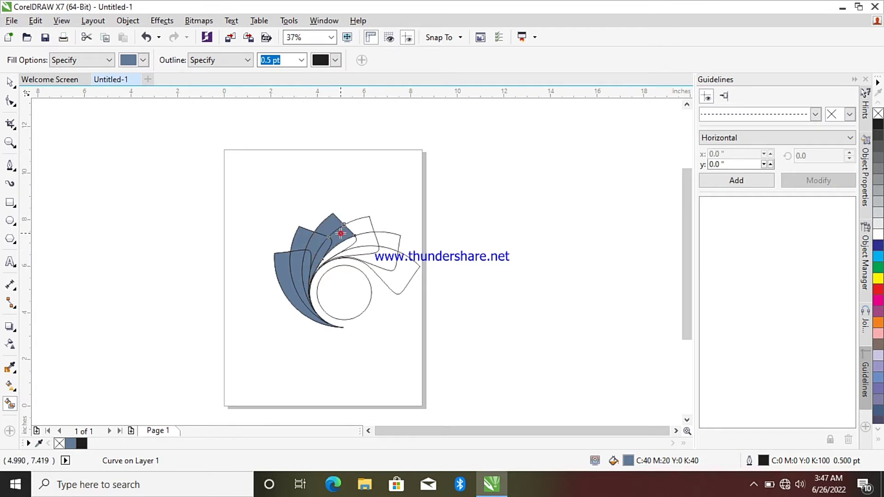
pyautogui.click(346, 238)
pyautogui.click(364, 226)
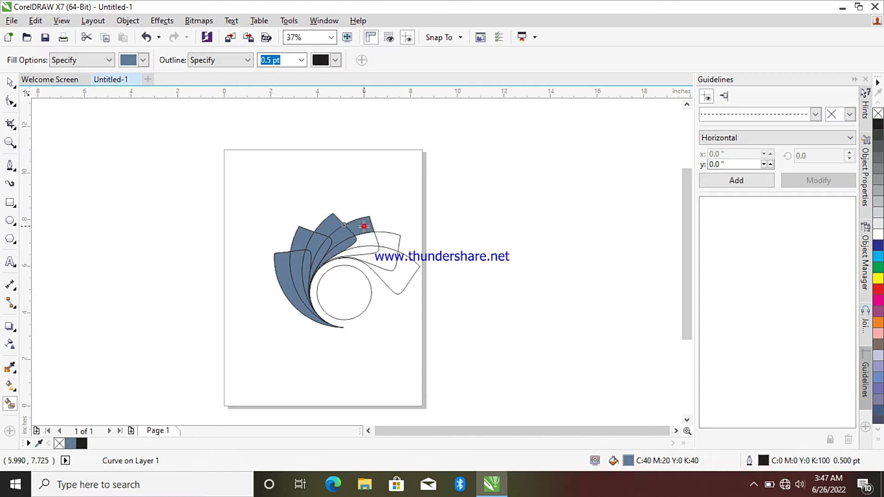
pyautogui.click(365, 238)
pyautogui.click(364, 249)
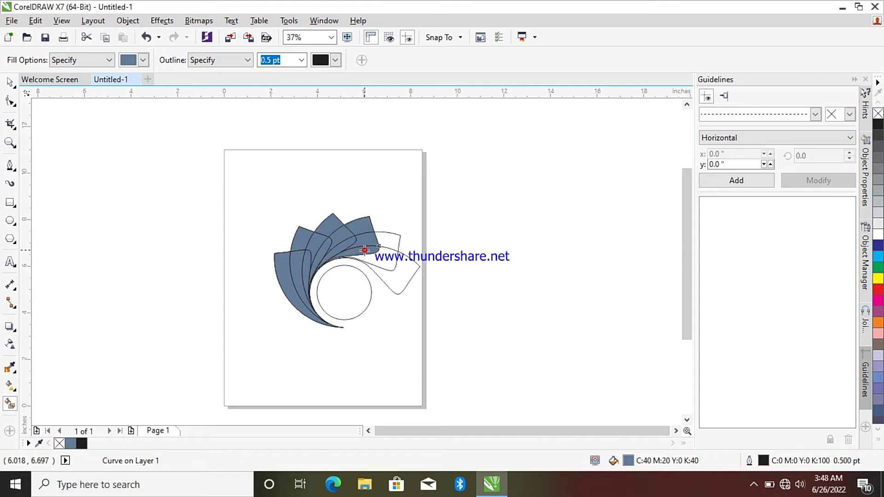
pyautogui.click(391, 240)
pyautogui.click(385, 258)
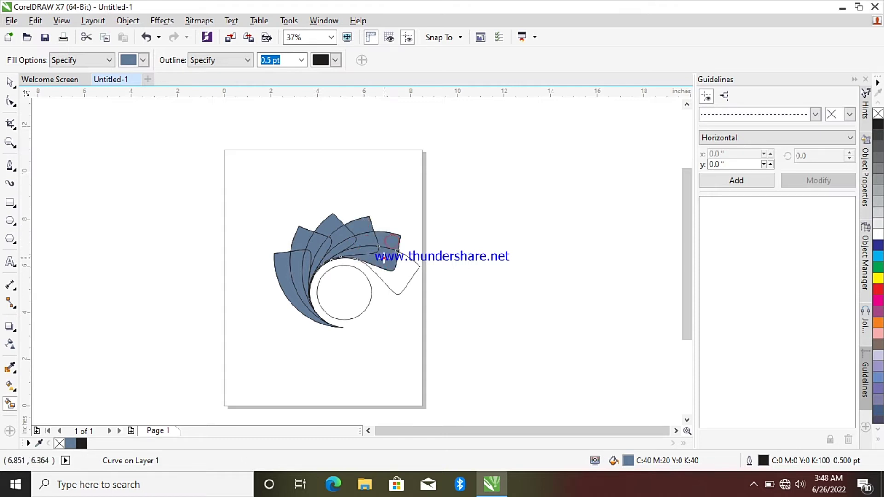
pyautogui.click(400, 276)
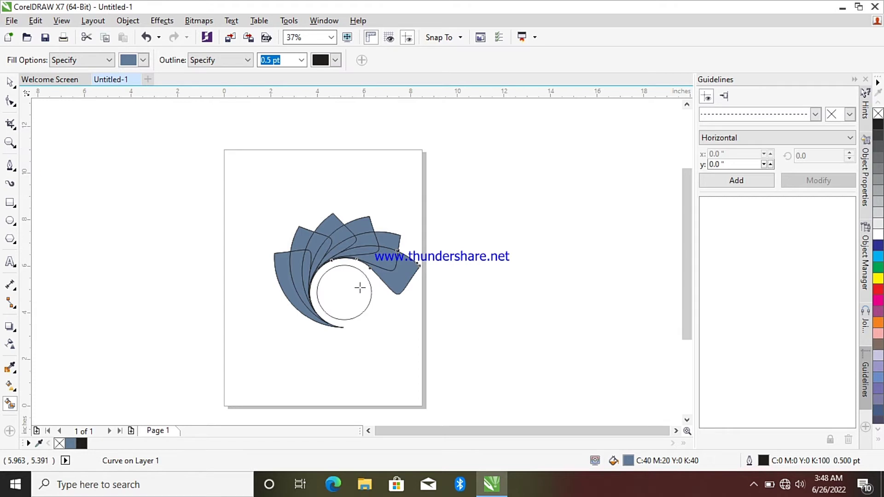
# Rotate the whole blade fan together with the circle about 79 degrees counterclockwise, and clear the selection
pyautogui.click(11, 83)
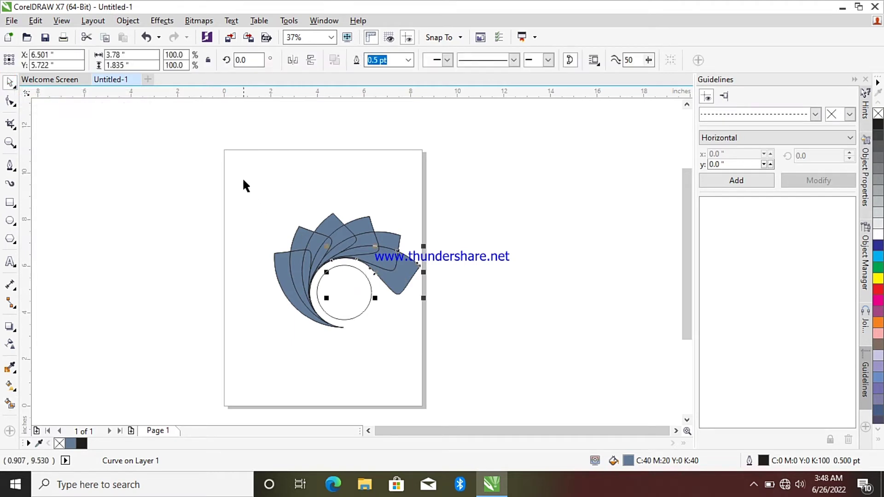
pyautogui.moveTo(237, 169); pyautogui.dragTo(446, 363)
pyautogui.click(374, 249)
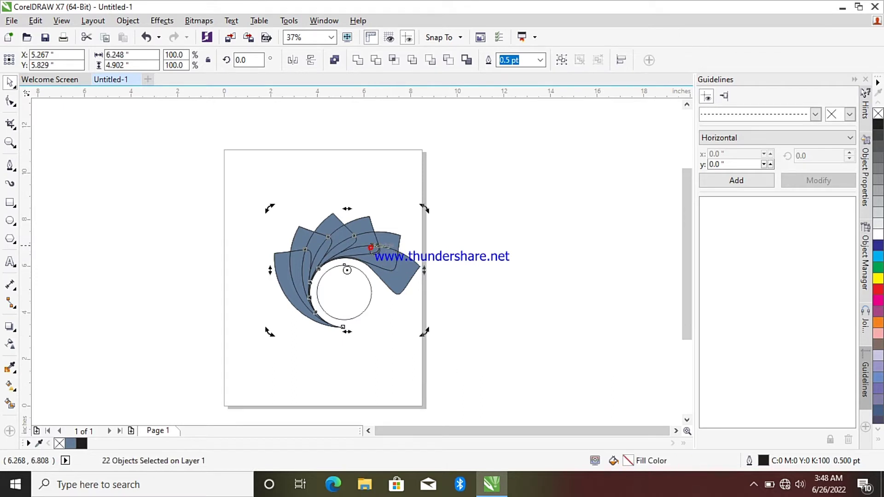
pyautogui.moveTo(424, 210); pyautogui.dragTo(305, 166)
pyautogui.moveTo(401, 200); pyautogui.dragTo(398, 188)
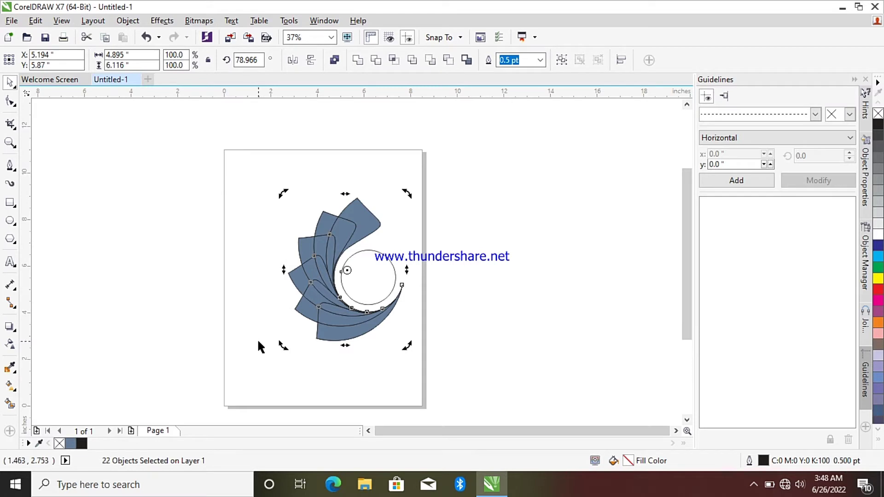
pyautogui.click(266, 370)
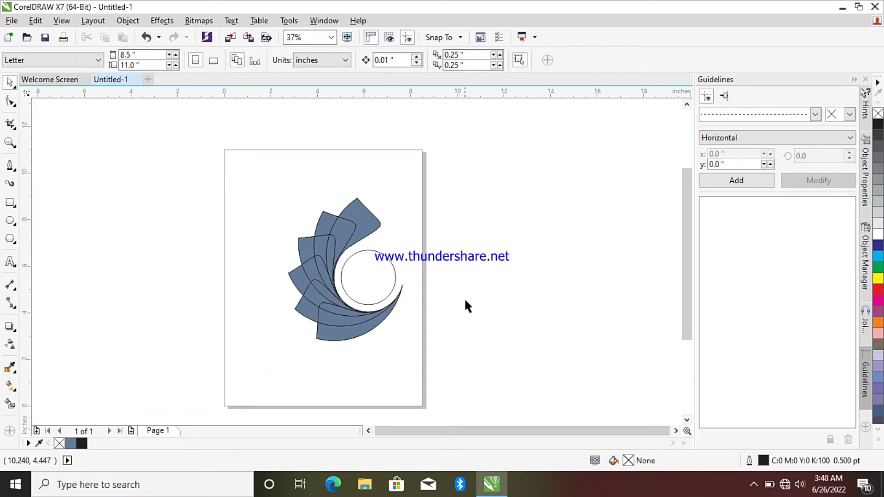
# Draw three small stacked rectangles beside the page, the lowest about 2.1 by 1 inches
pyautogui.click(11, 203)
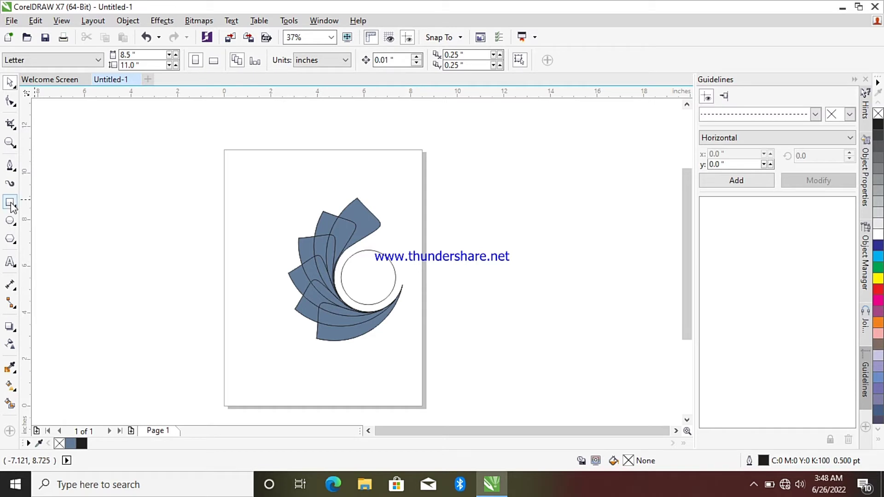
pyautogui.moveTo(82, 200); pyautogui.dragTo(124, 221)
pyautogui.moveTo(112, 252); pyautogui.dragTo(134, 303)
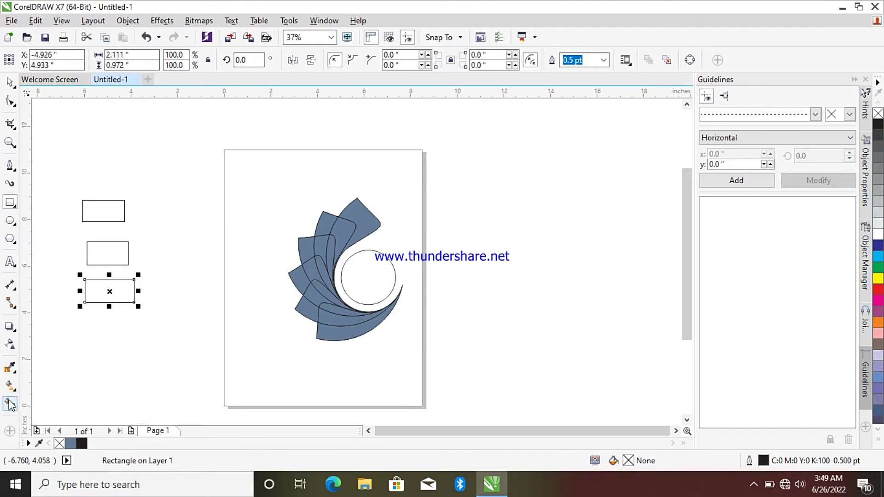
# Fill the lowest rectangle with orange, and recolour it with white sampled from inside the middle rectangle
pyautogui.click(12, 369)
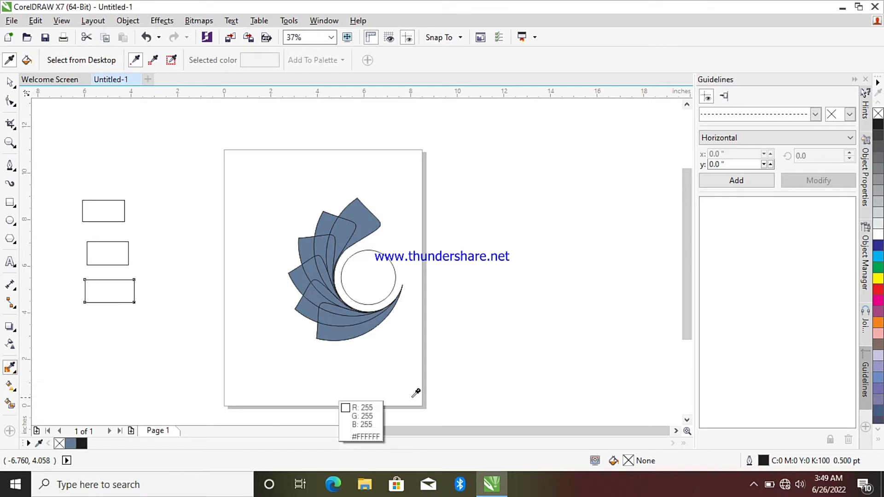
pyautogui.click(878, 323)
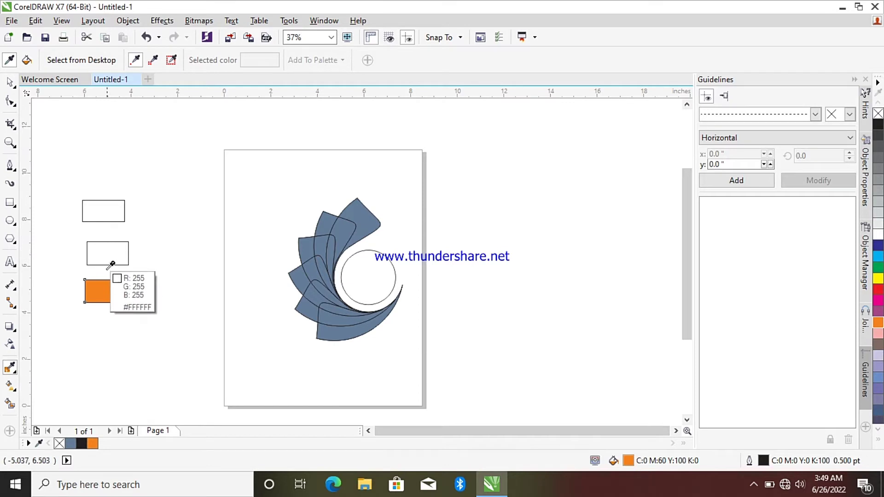
pyautogui.click(111, 253)
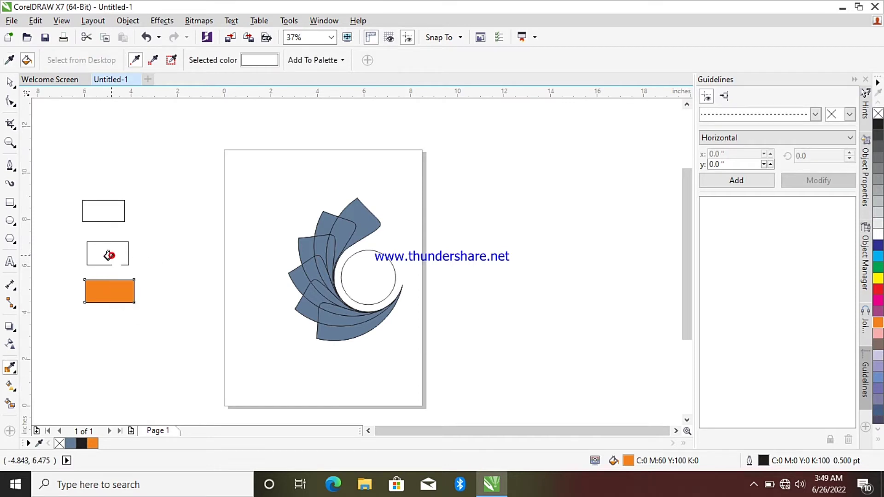
pyautogui.click(120, 295)
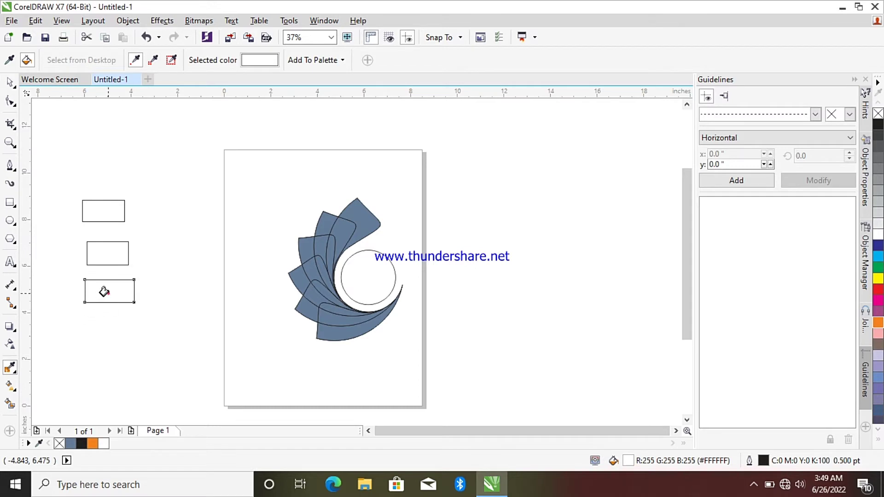
# Fill the lowest swatch rectangle with orange and the middle one with deep yellow (C:0 M:20 Y:100 K:0)
pyautogui.click(11, 84)
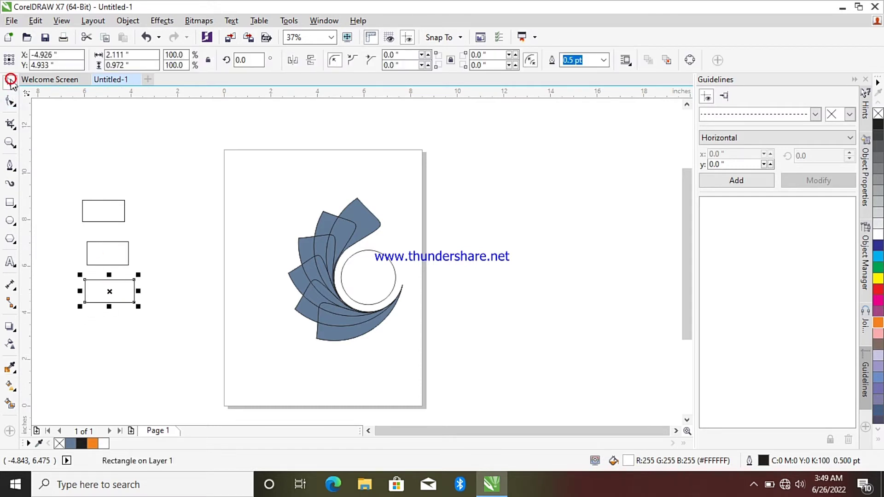
pyautogui.click(92, 444)
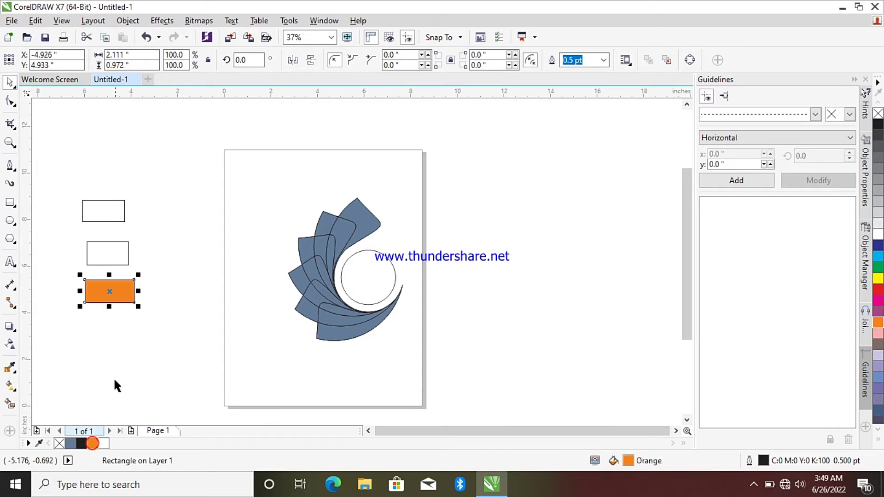
pyautogui.click(108, 248)
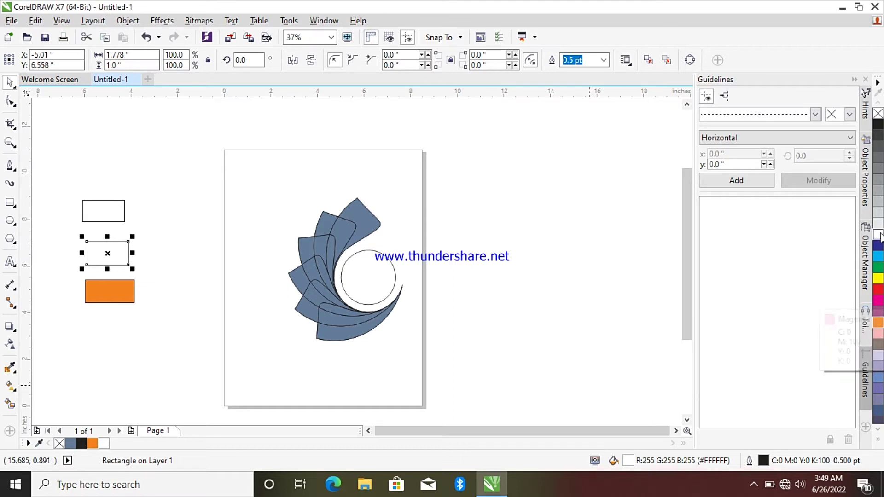
pyautogui.scroll(-3, 878, 267)
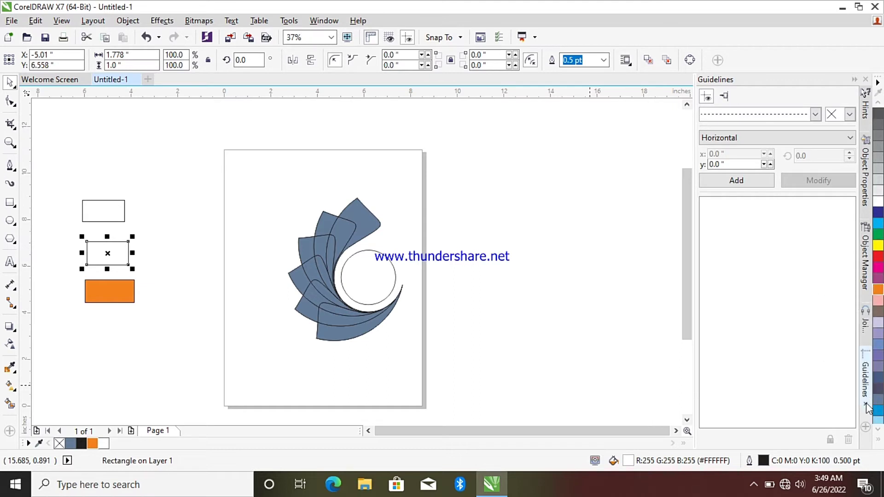
pyautogui.click(878, 441)
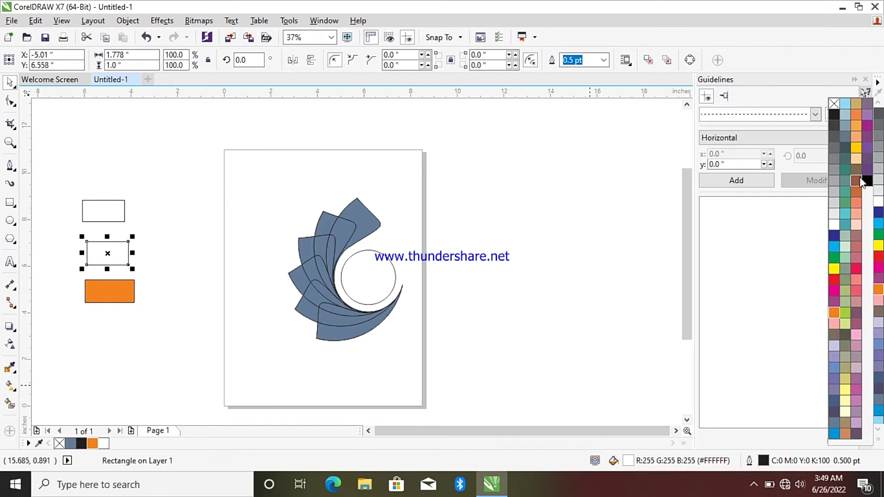
pyautogui.click(857, 149)
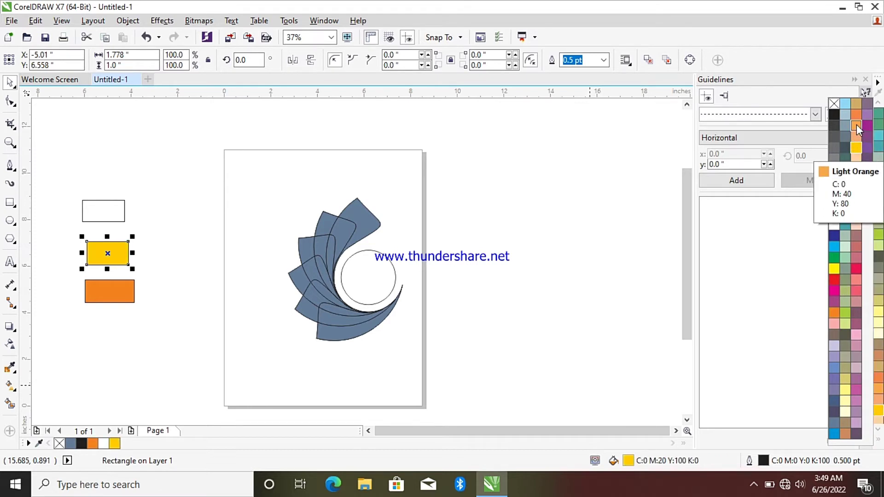
# Fill the uppermost swatch rectangle with pure yellow (C:0 M:0 Y:100 K:0)
pyautogui.click(99, 212)
pyautogui.click(122, 199)
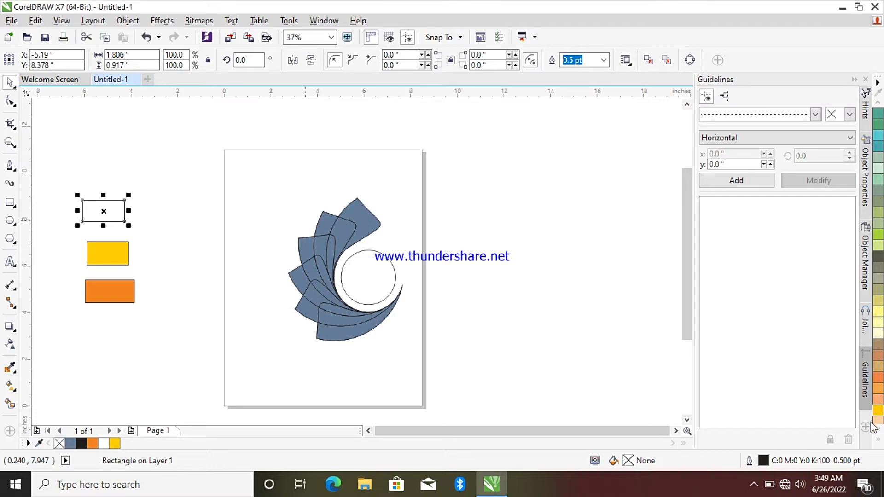
pyautogui.click(879, 443)
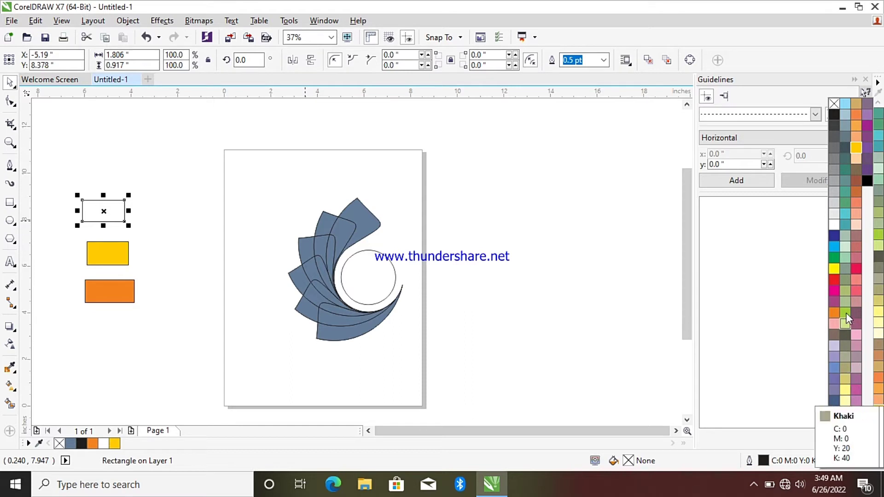
pyautogui.click(837, 270)
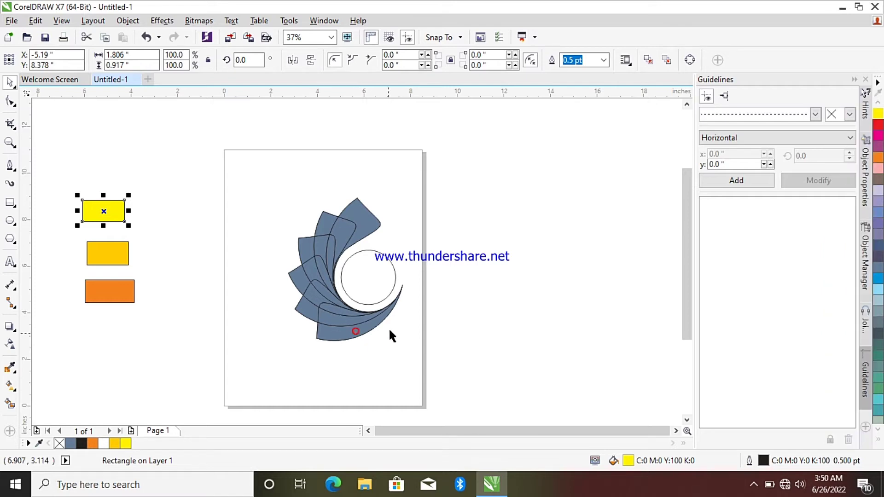
# Apply a linear fountain fill to the lowest blade of the fan, running from its wide end towards its tip
pyautogui.click(395, 305)
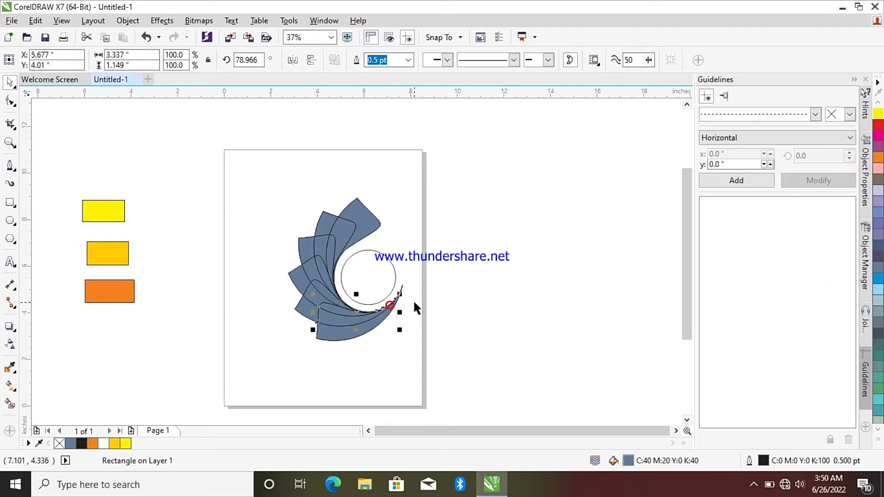
pyautogui.click(331, 339)
pyautogui.click(321, 392)
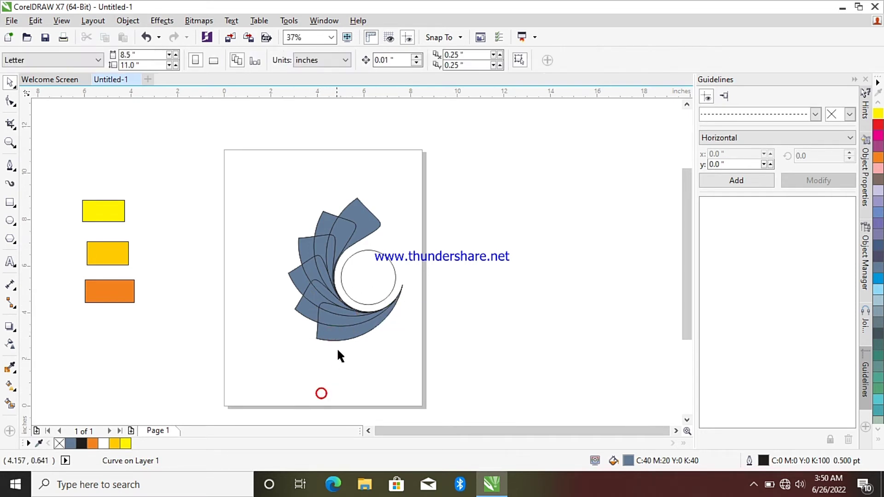
pyautogui.click(349, 331)
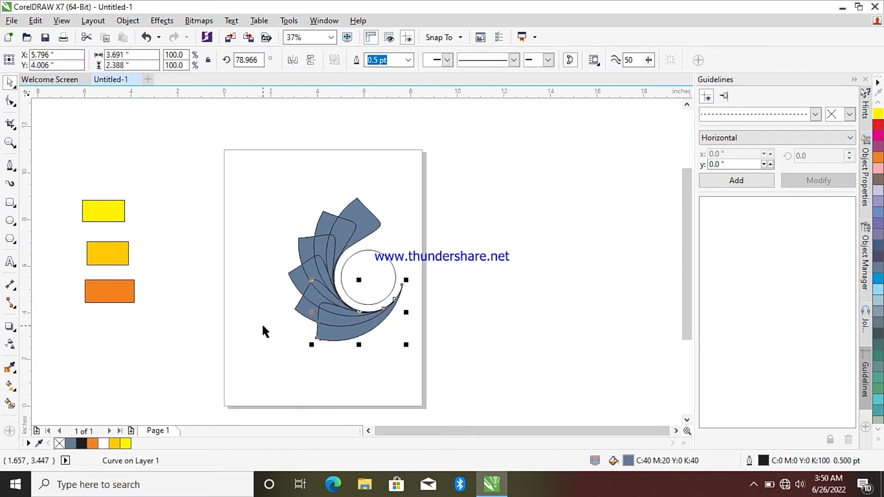
pyautogui.click(11, 387)
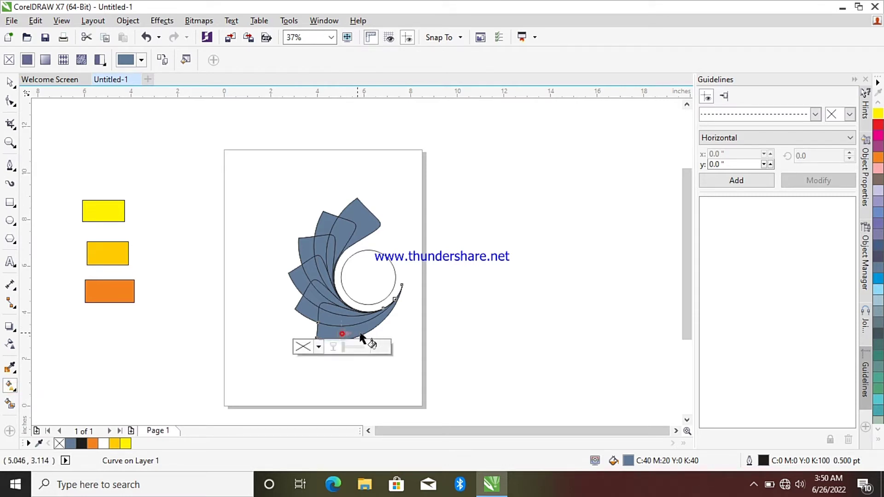
pyautogui.moveTo(342, 332); pyautogui.dragTo(392, 306)
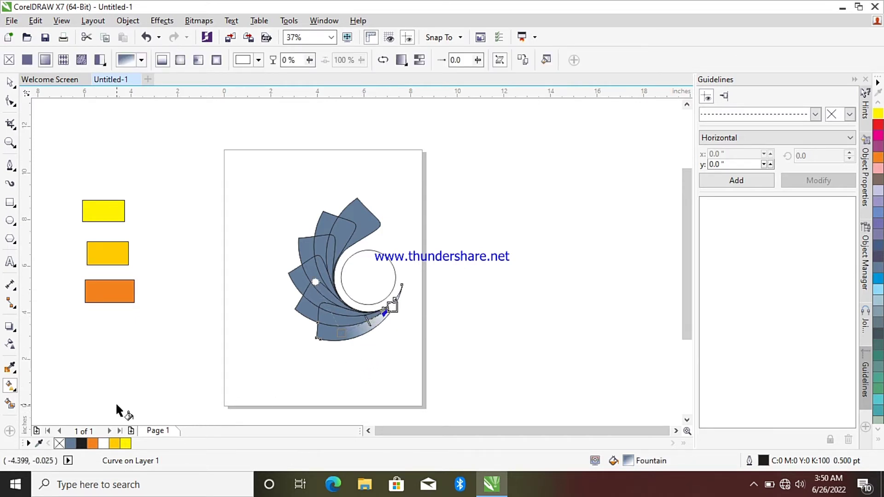
pyautogui.click(110, 293)
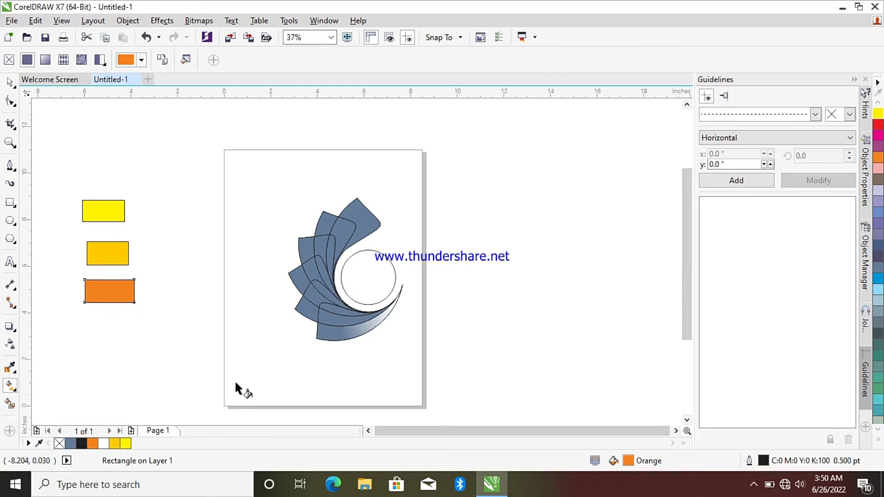
pyautogui.moveTo(369, 330); pyautogui.dragTo(369, 329)
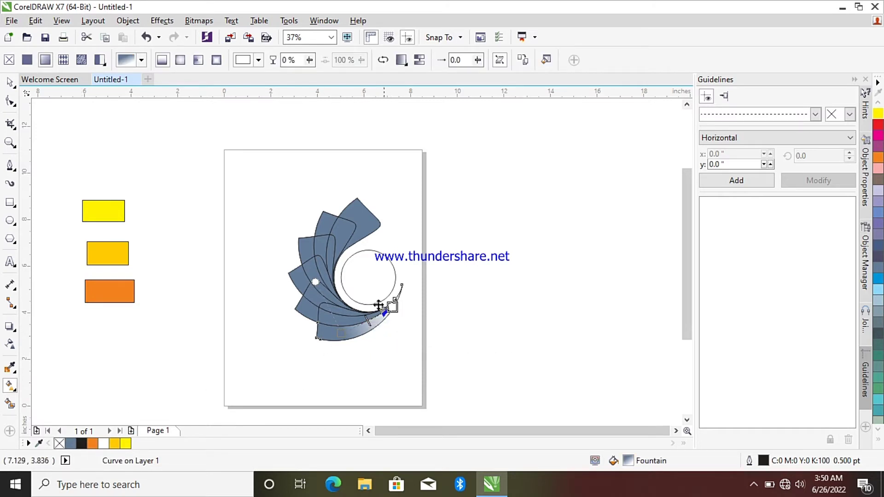
pyautogui.click(118, 296)
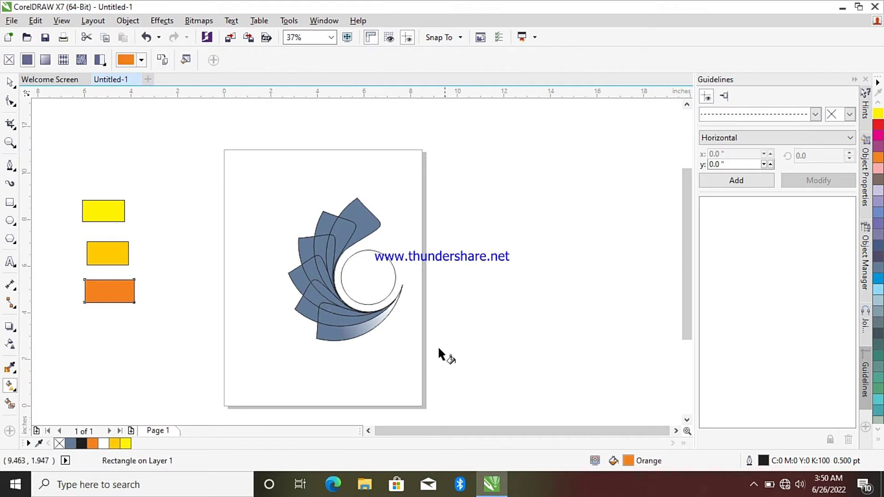
pyautogui.click(374, 333)
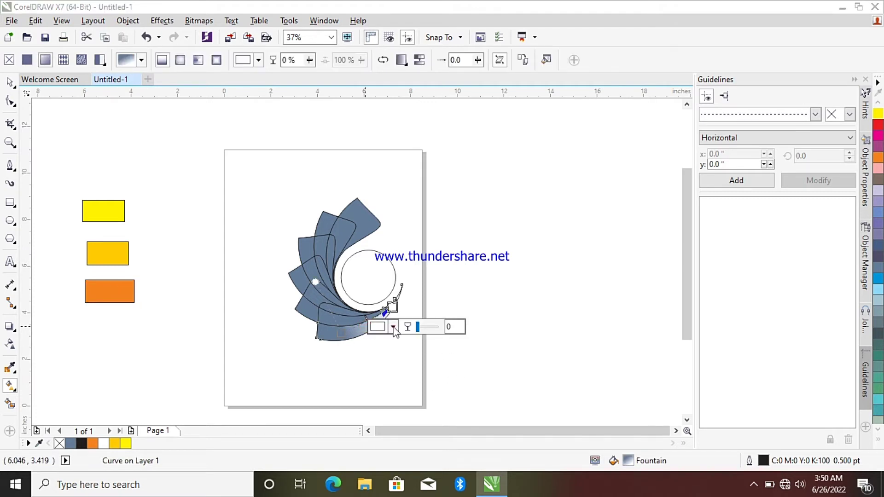
pyautogui.click(393, 328)
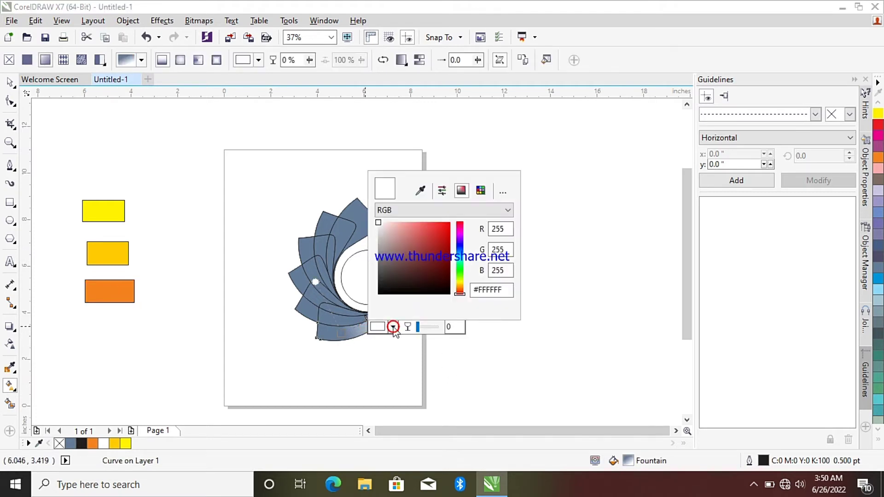
pyautogui.click(461, 283)
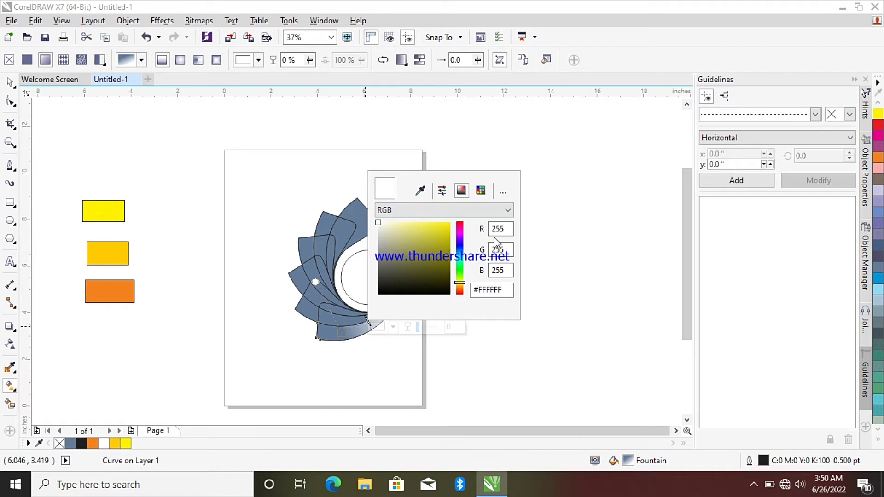
pyautogui.click(538, 159)
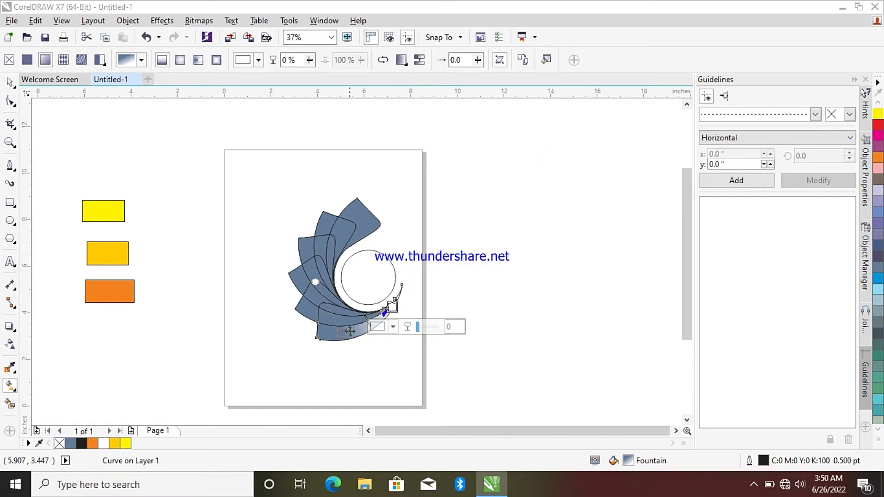
# Colour the blade's gradient orange at the tip and deep yellow (C:0 M:20 Y:100 K:0) at the wide end
pyautogui.click(95, 444)
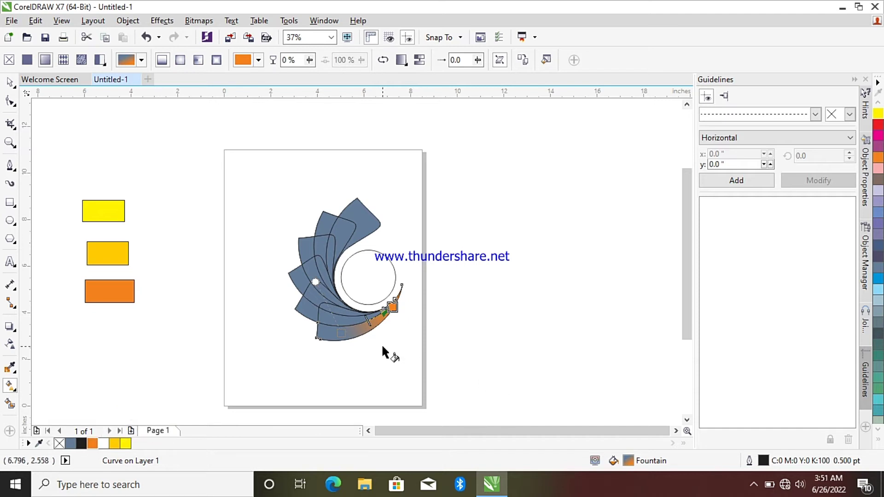
pyautogui.doubleClick(368, 321)
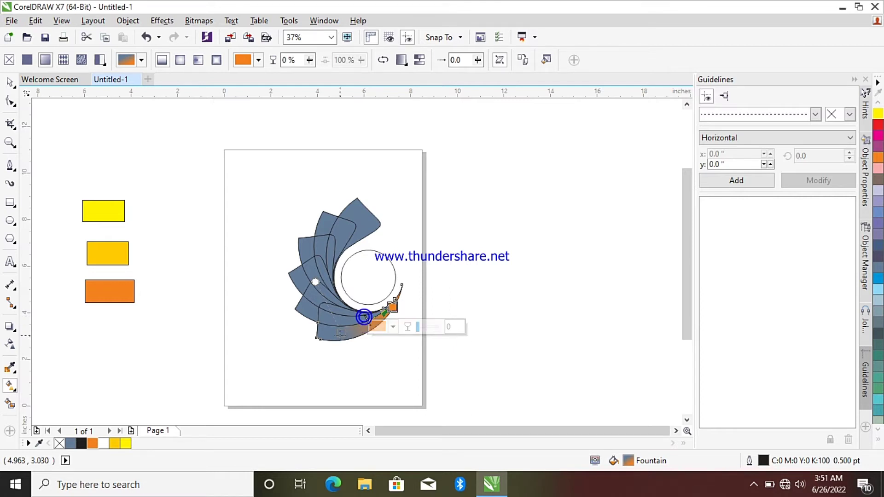
pyautogui.click(364, 339)
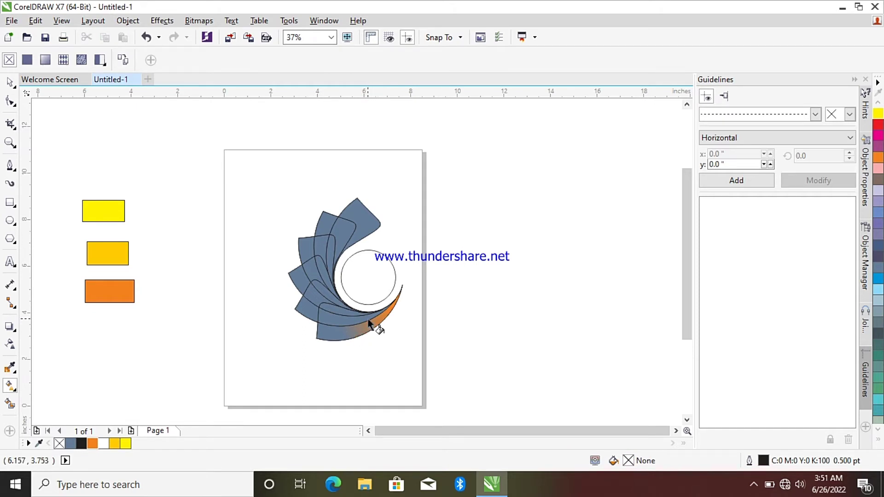
pyautogui.click(370, 325)
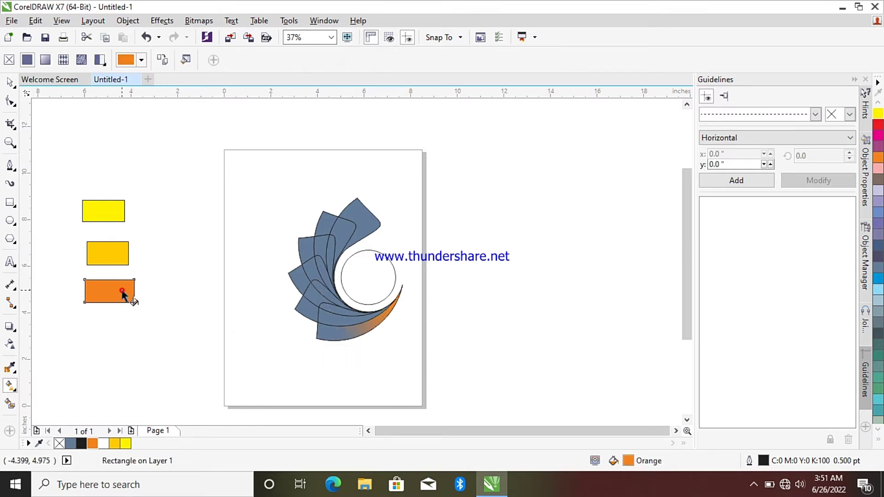
pyautogui.moveTo(347, 331)
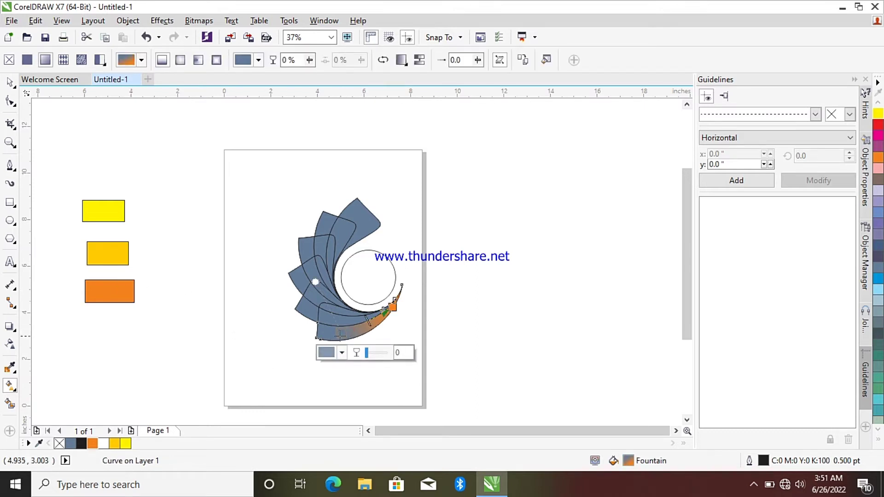
pyautogui.click(111, 444)
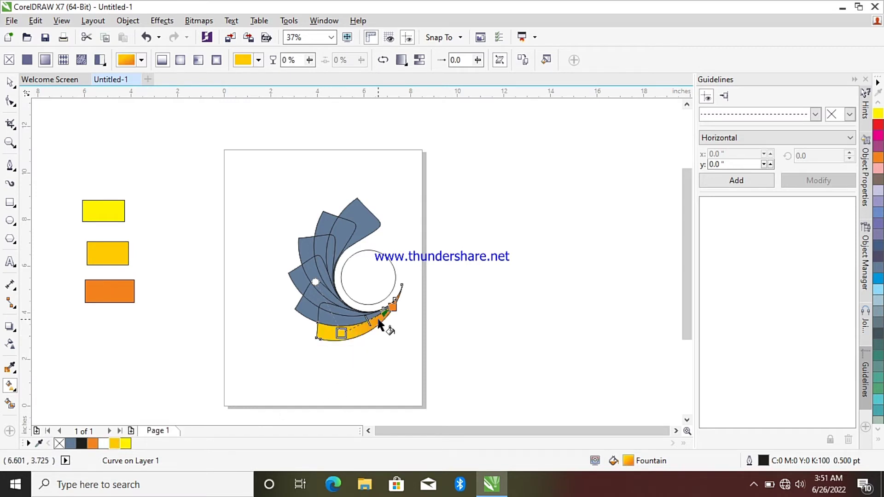
# Add an orange (C:0 M:60 Y:100 K:0) colour stop to the blade's gradient at about 41% from the wide end
pyautogui.scroll(2, 374, 325)
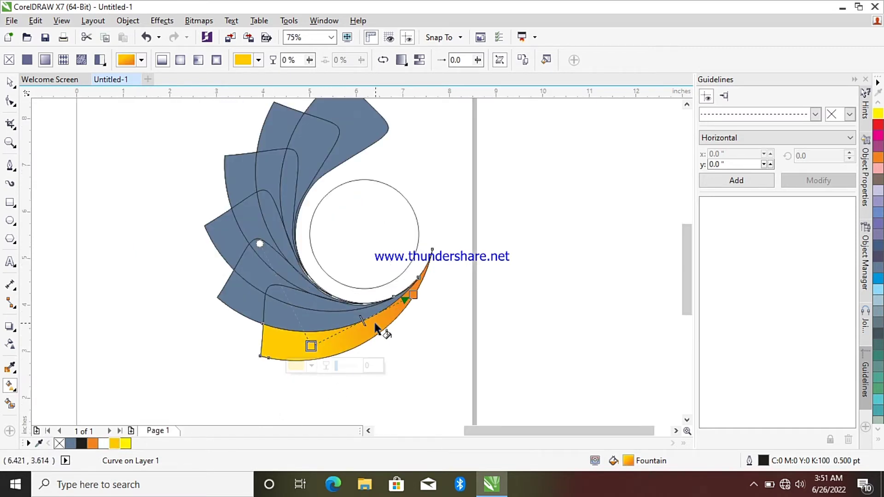
pyautogui.moveTo(363, 320); pyautogui.dragTo(373, 316)
pyautogui.press('Tab')
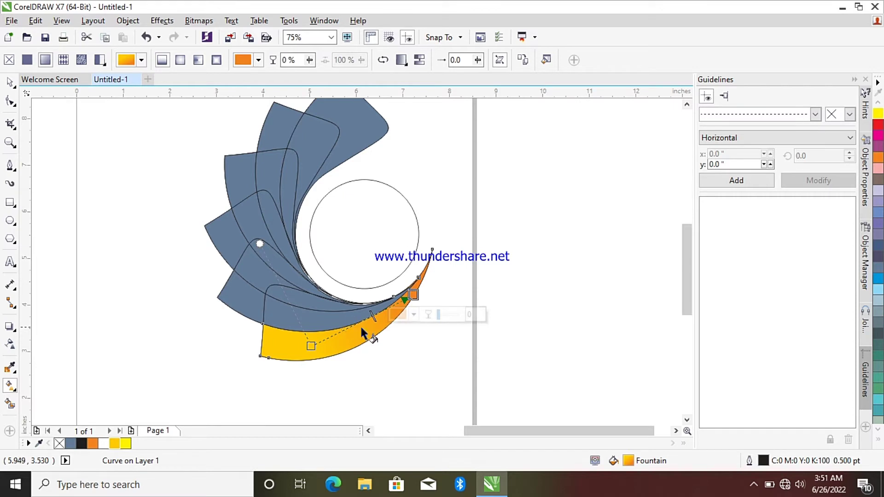
pyautogui.doubleClick(353, 326)
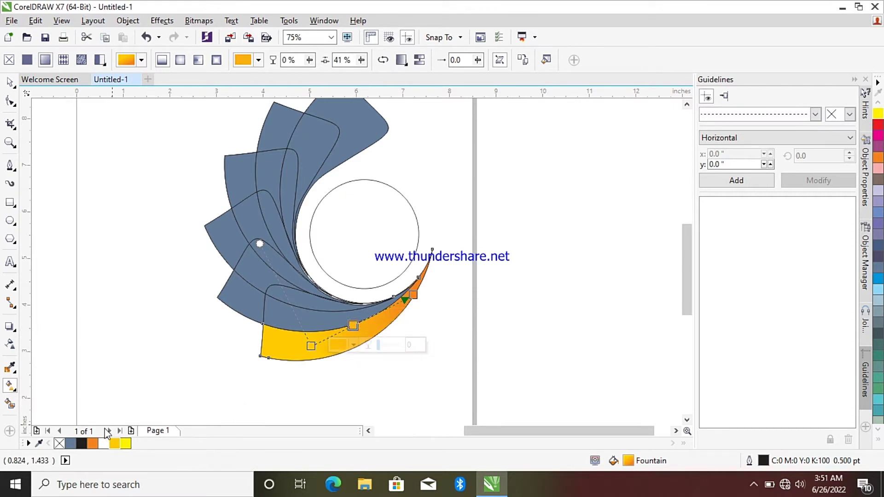
pyautogui.click(93, 444)
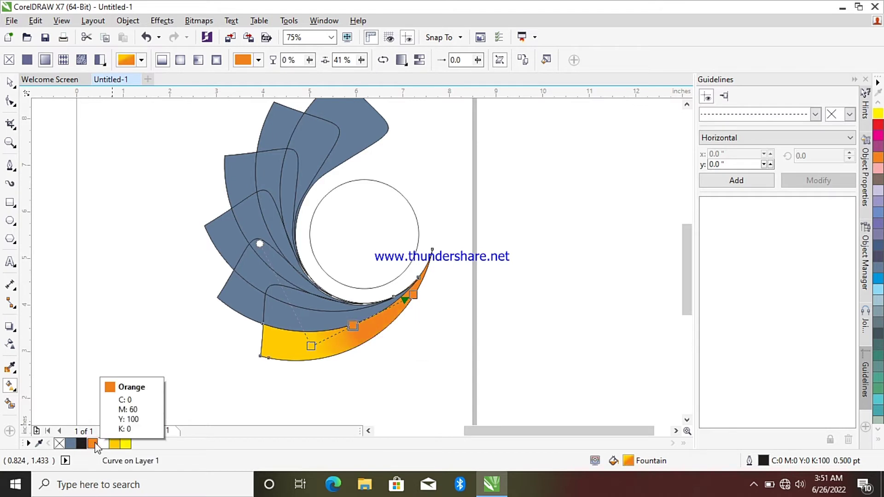
# Recolour the gradient stop at the blade's tip with deep yellow (C:0 M:20 Y:100 K:0)
pyautogui.click(414, 295)
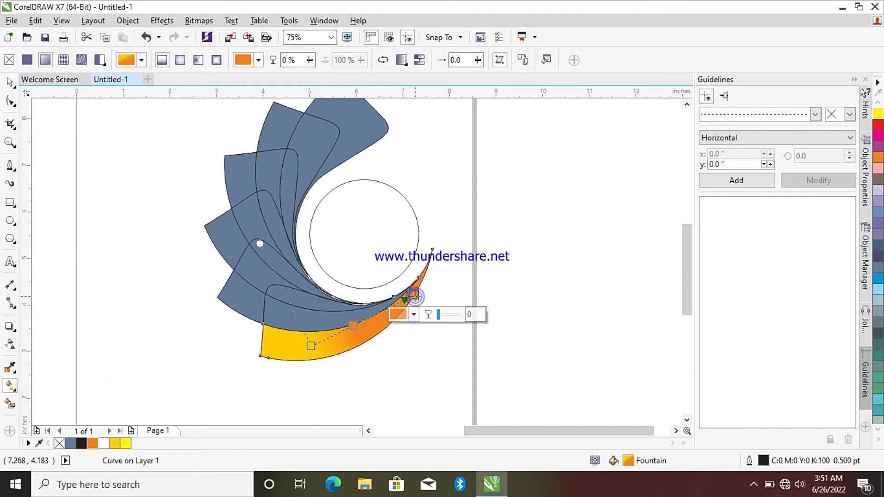
pyautogui.click(108, 444)
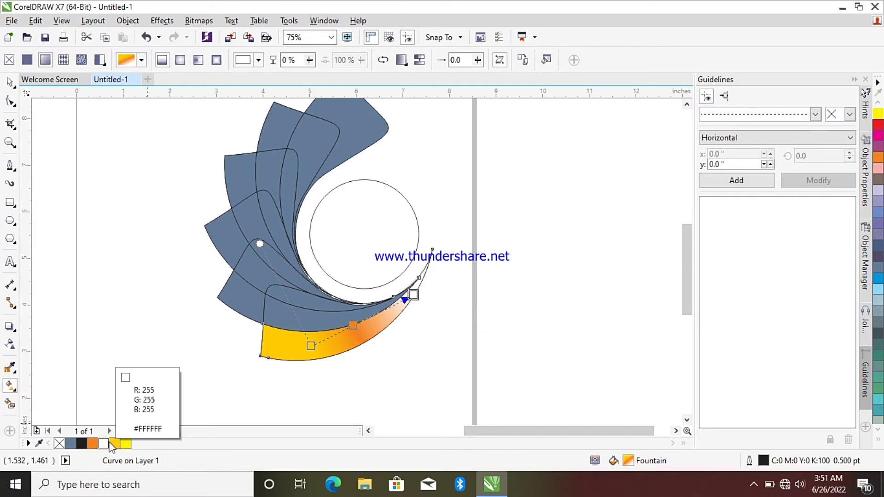
pyautogui.click(114, 443)
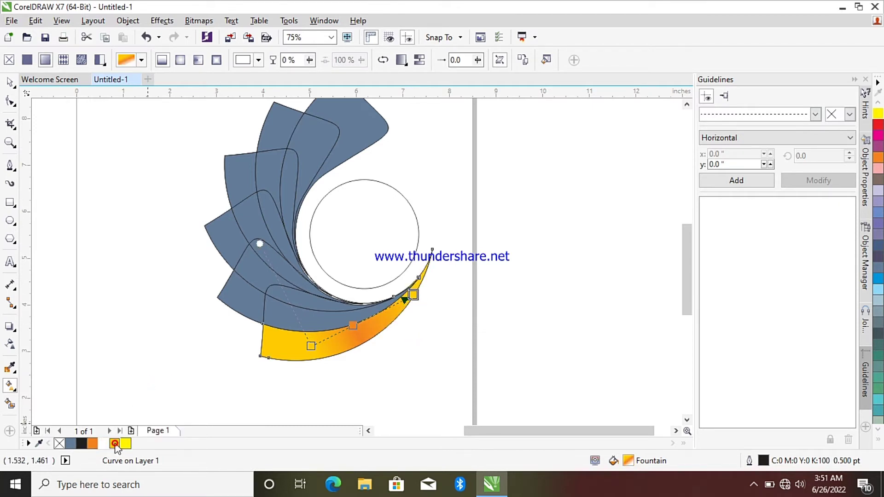
pyautogui.click(285, 351)
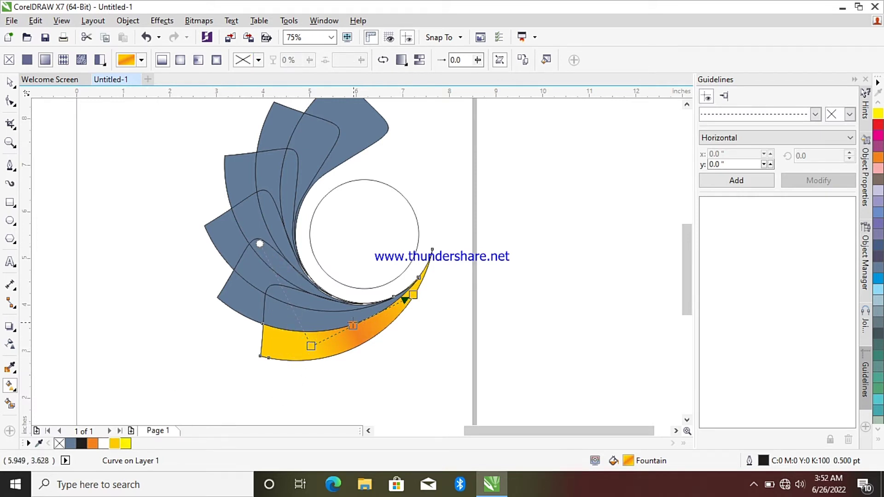
# Shorten the lowest blade's gradient at its wide end and copy its fountain fill to the segment directly above it
pyautogui.moveTo(310, 346); pyautogui.dragTo(326, 345)
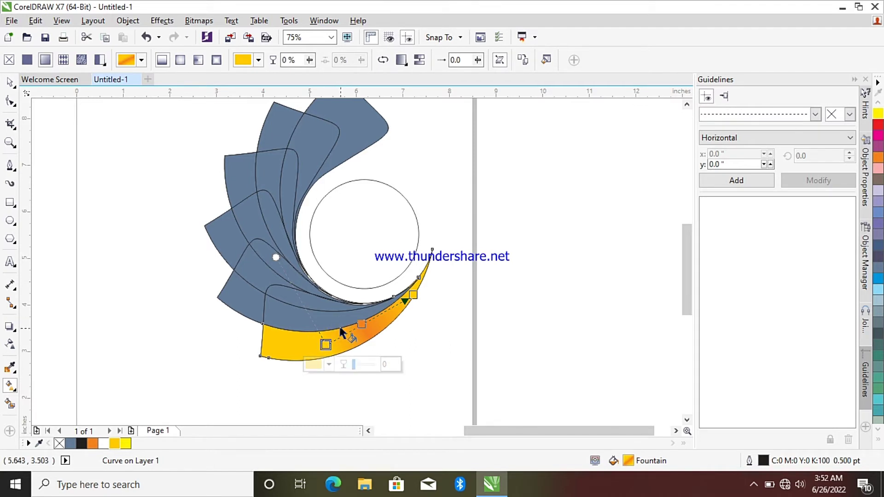
pyautogui.click(303, 320)
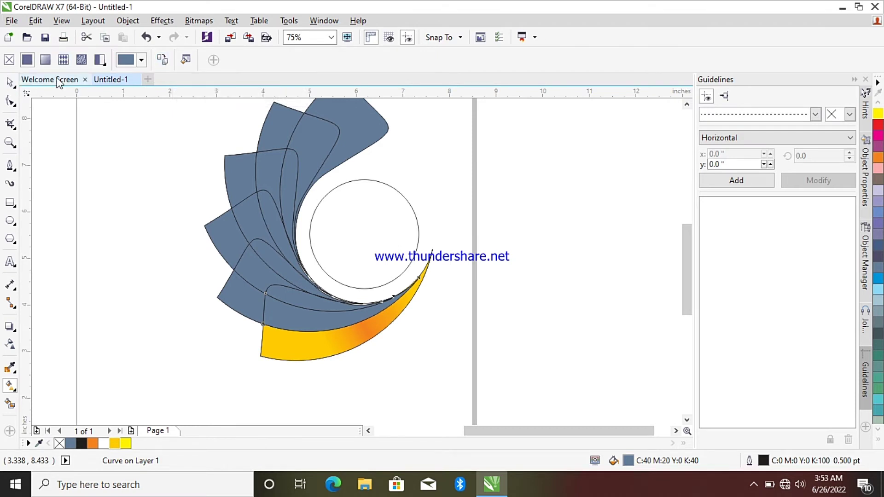
pyautogui.click(163, 62)
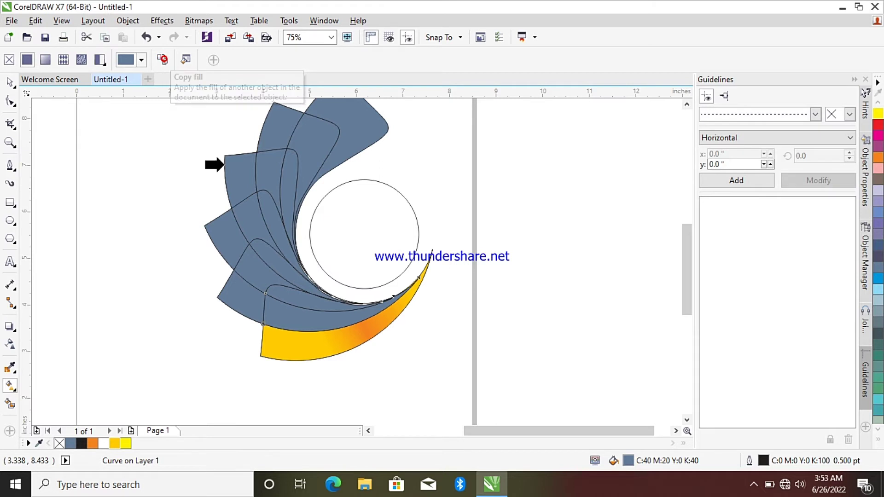
pyautogui.click(319, 339)
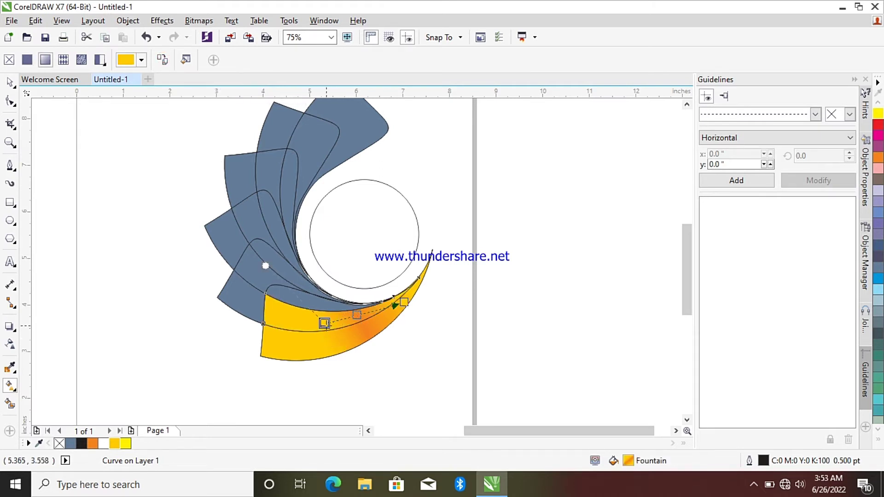
# Extend the copied gradient towards the segment's wide end and move its orange stop to about 19%
pyautogui.moveTo(324, 323); pyautogui.dragTo(298, 320)
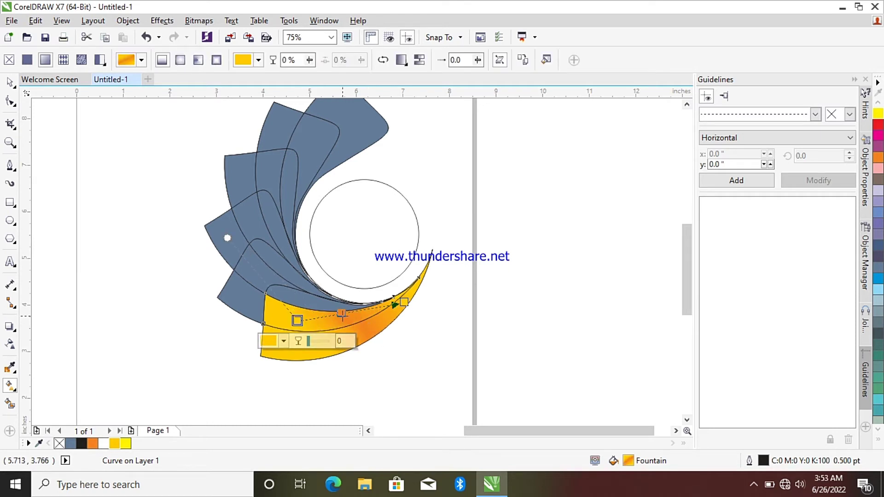
pyautogui.moveTo(368, 336); pyautogui.dragTo(348, 331)
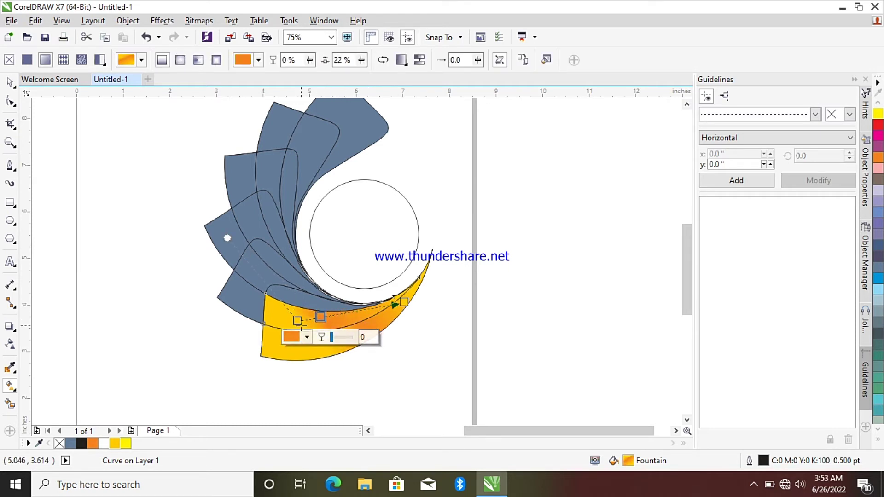
pyautogui.click(291, 322)
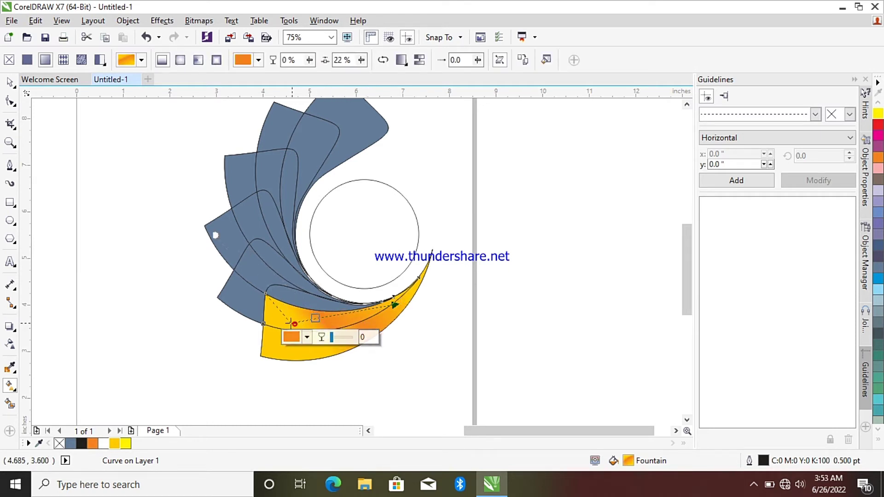
pyautogui.click(313, 319)
pyautogui.click(311, 319)
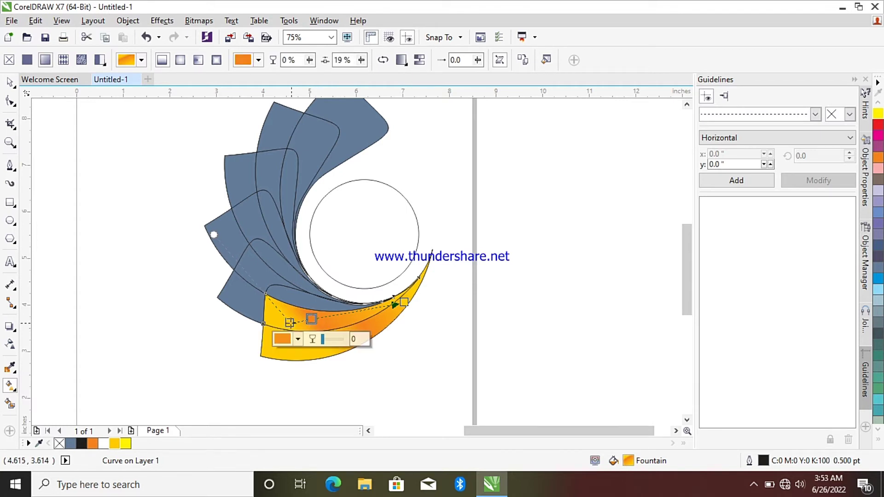
pyautogui.click(289, 323)
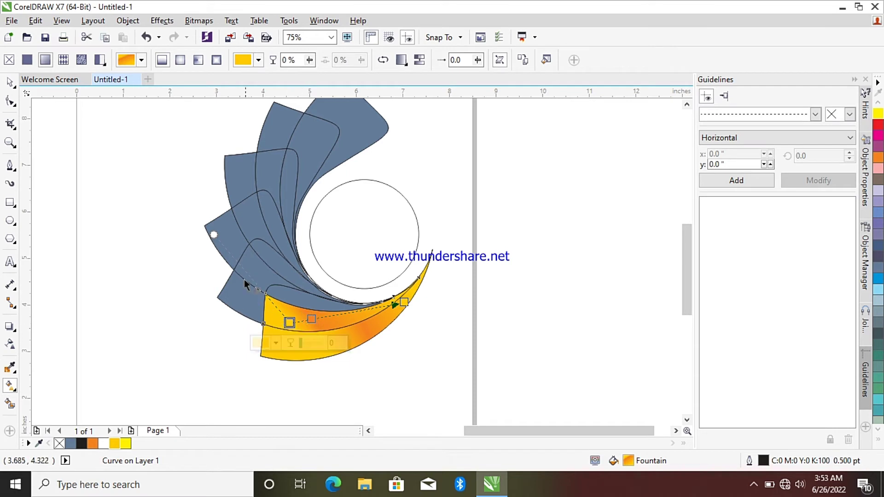
# Copy the fountain fill to the narrow segment bordering the inner circle above it and shift its orange stop slightly towards the tip
pyautogui.click(320, 306)
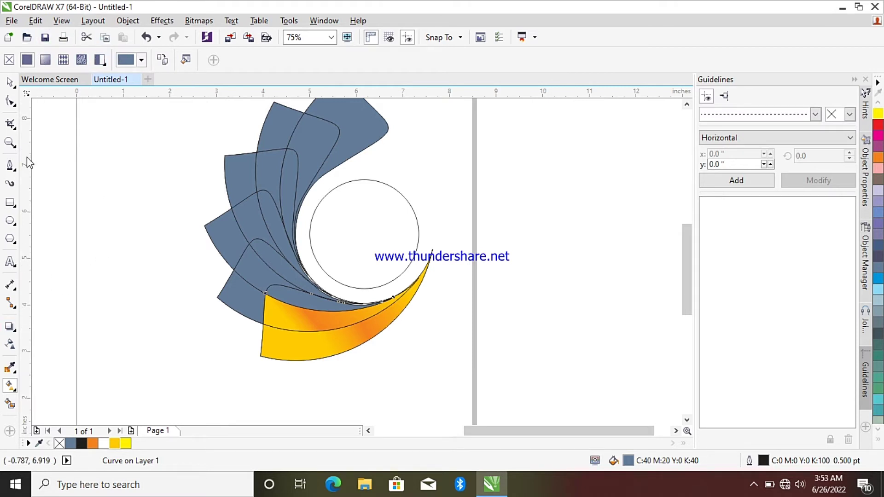
pyautogui.click(163, 60)
pyautogui.click(292, 316)
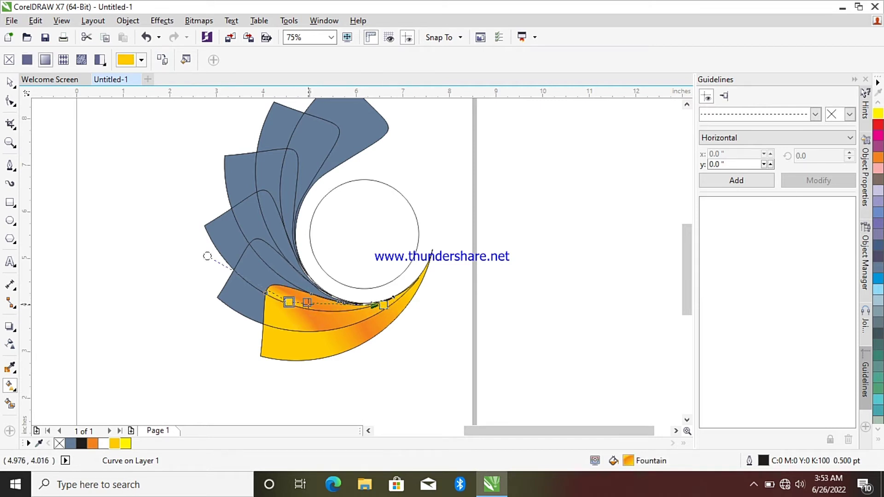
pyautogui.moveTo(307, 303); pyautogui.dragTo(321, 303)
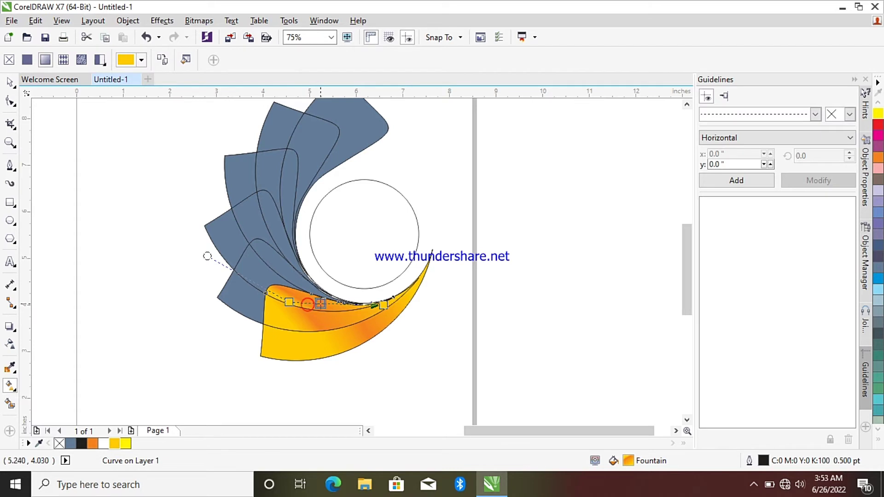
pyautogui.click(287, 304)
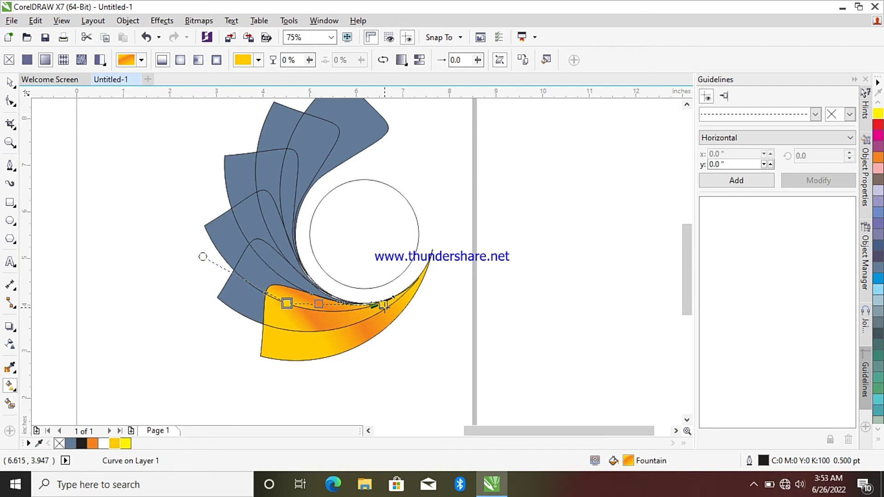
pyautogui.click(384, 306)
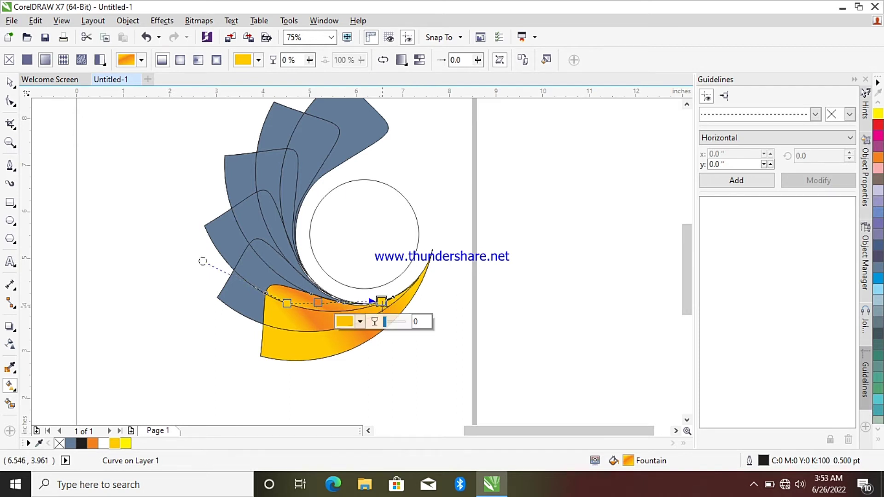
pyautogui.moveTo(385, 322); pyautogui.dragTo(392, 322)
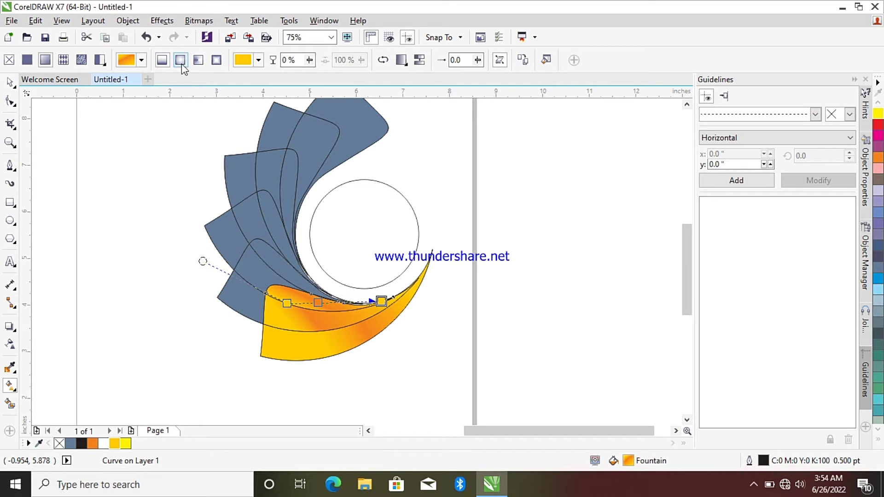
# Copy the orange-yellow fountain fill to the second-lowest blade's outer wide-end segment and to the segment directly above it
pyautogui.click(250, 301)
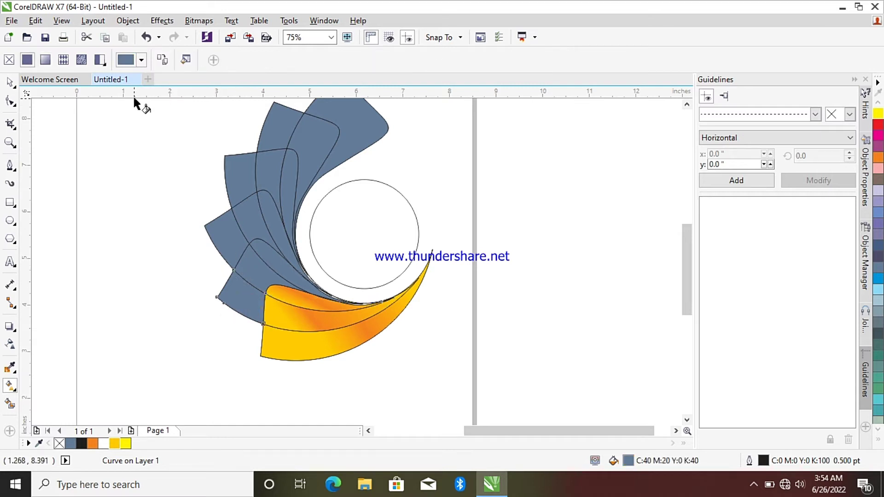
pyautogui.click(163, 60)
pyautogui.click(293, 346)
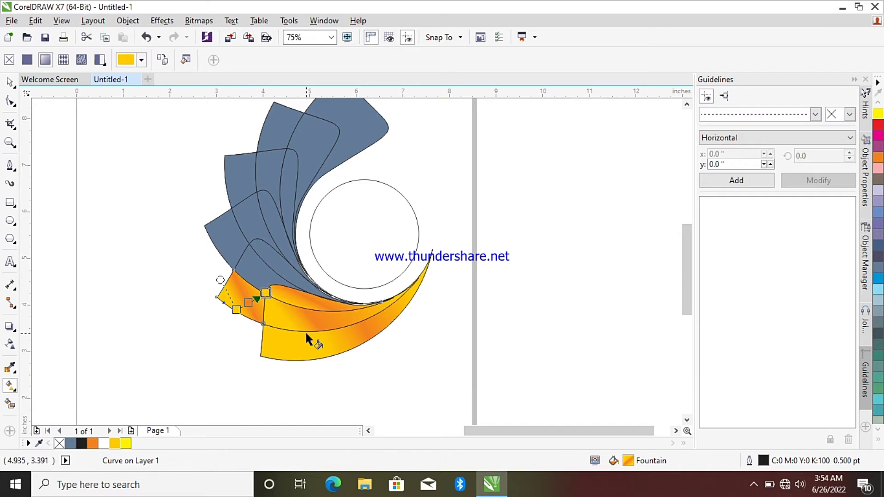
pyautogui.click(259, 271)
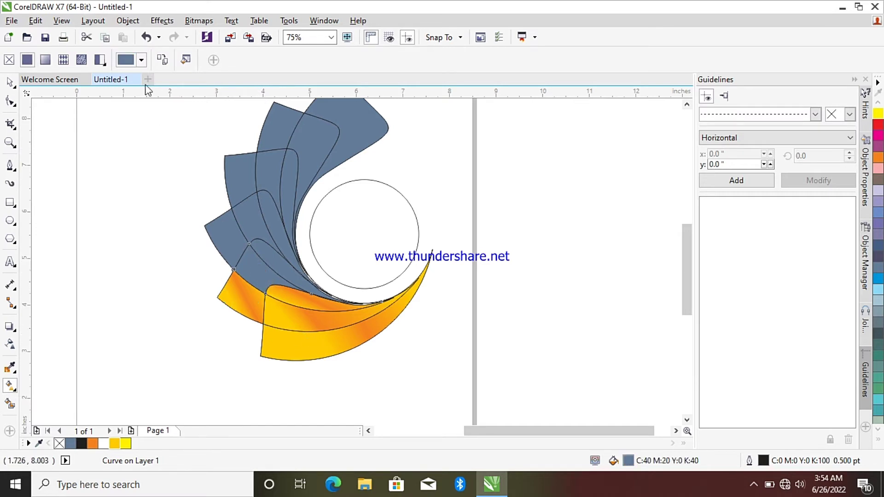
pyautogui.click(165, 63)
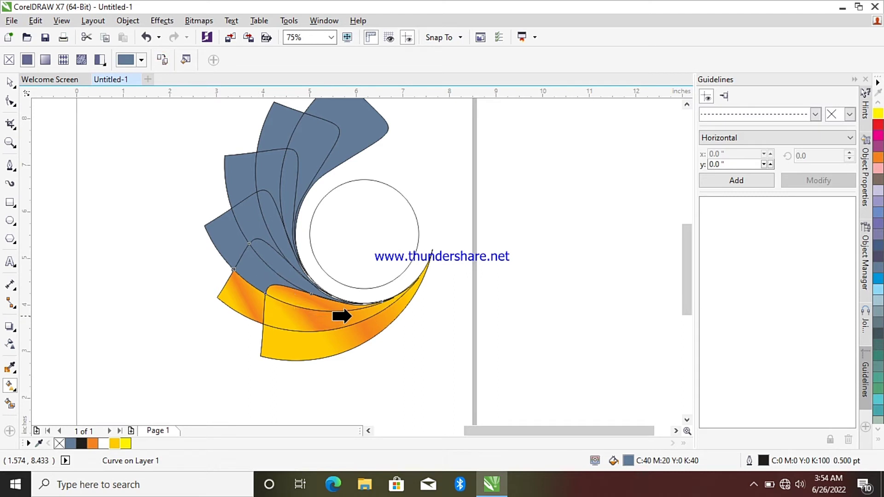
pyautogui.click(354, 316)
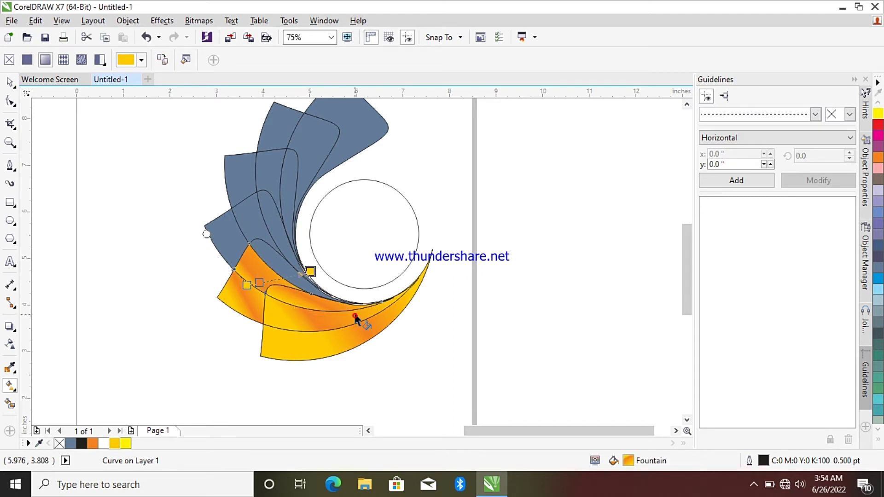
# Shorten and reangle the gradient in the upper of these two segments, and shorten the gradient in the outer wide-end segment below it
pyautogui.click(276, 259)
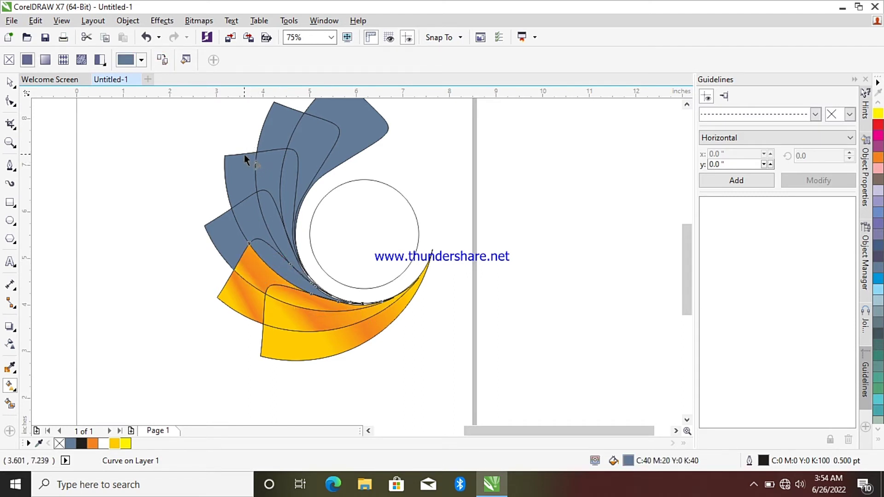
pyautogui.click(255, 267)
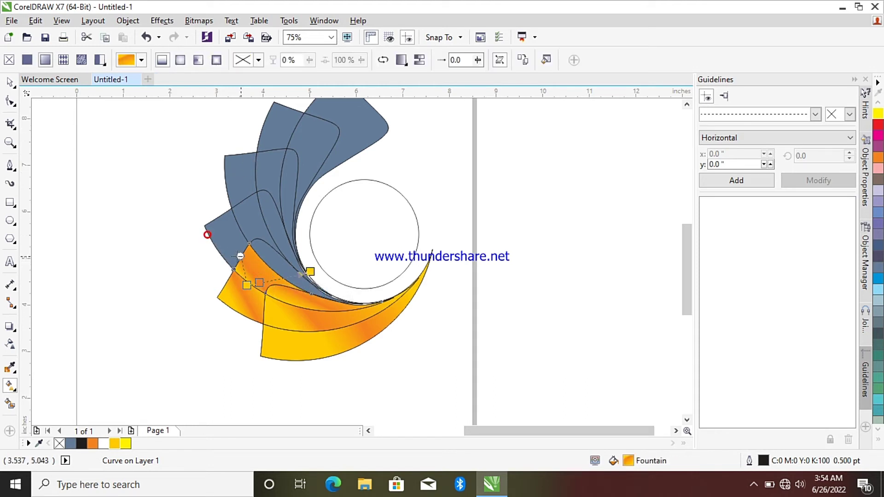
pyautogui.click(251, 263)
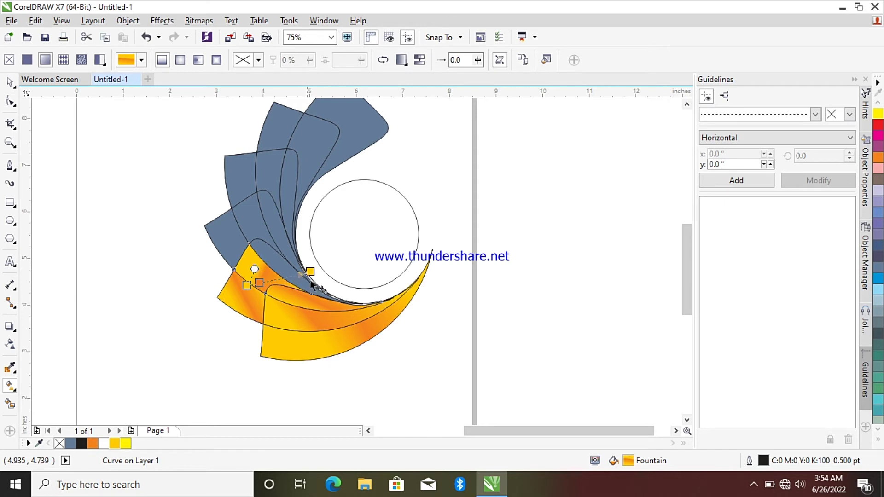
pyautogui.moveTo(310, 271); pyautogui.dragTo(286, 280)
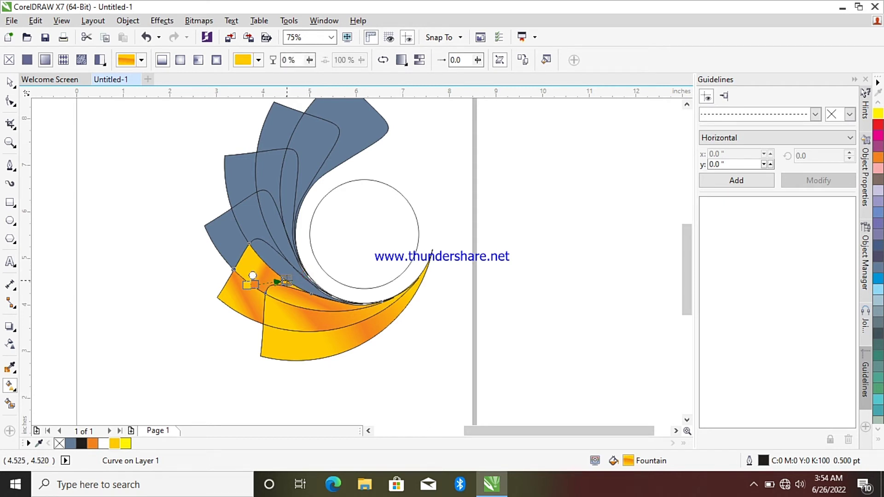
pyautogui.click(247, 284)
pyautogui.moveTo(239, 308); pyautogui.dragTo(254, 294)
pyautogui.click(266, 294)
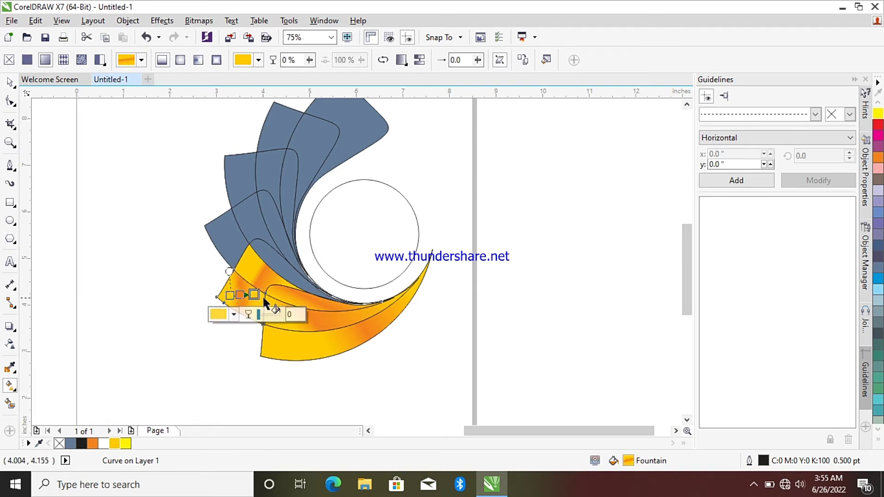
# Copy the neighbouring segment's orange-yellow fountain fill to the blue rounded segment directly above it
pyautogui.click(280, 265)
pyautogui.click(166, 62)
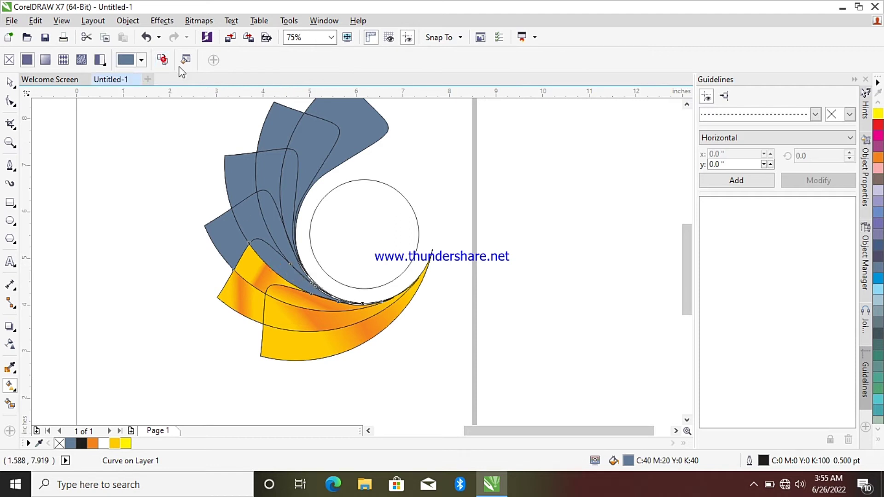
pyautogui.click(285, 270)
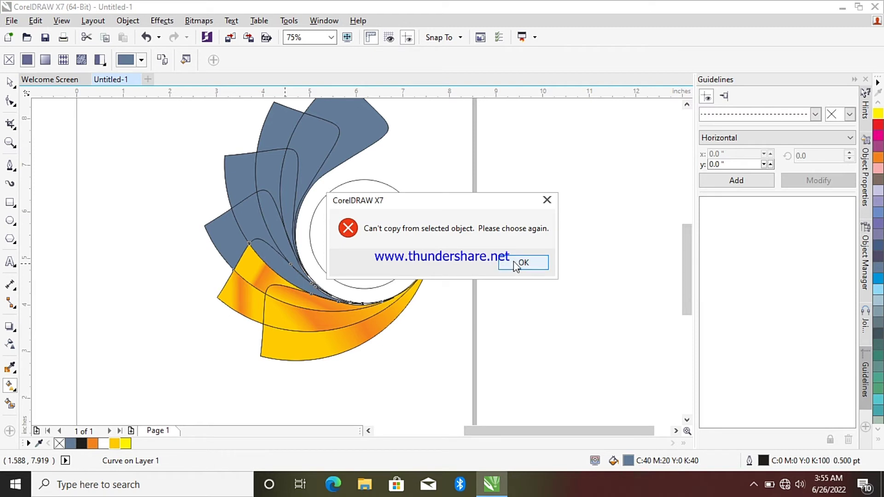
pyautogui.click(512, 261)
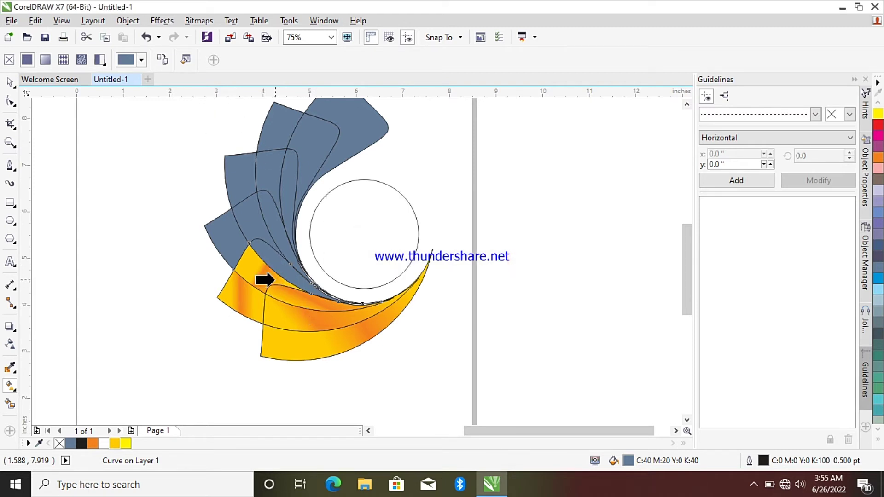
pyautogui.click(264, 279)
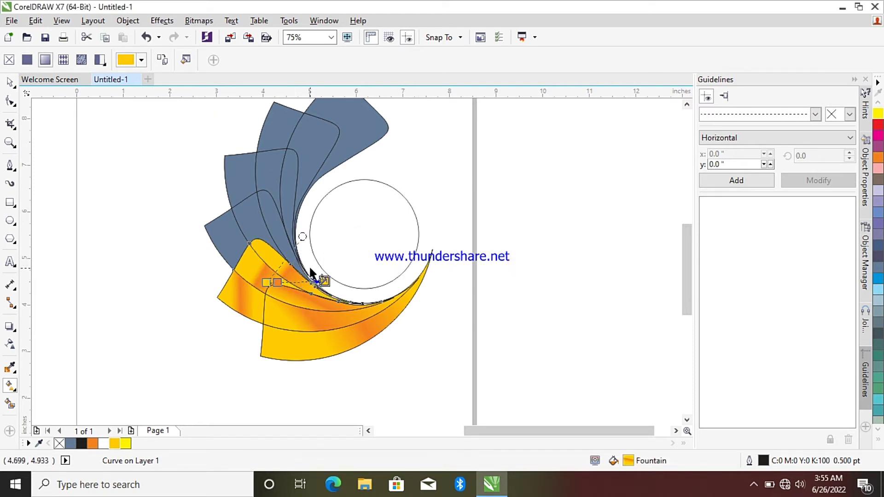
# Tilt the rounded segment's gradient down along the blade and pull its skew handle closer to the gradient line
pyautogui.moveTo(325, 280); pyautogui.dragTo(325, 297)
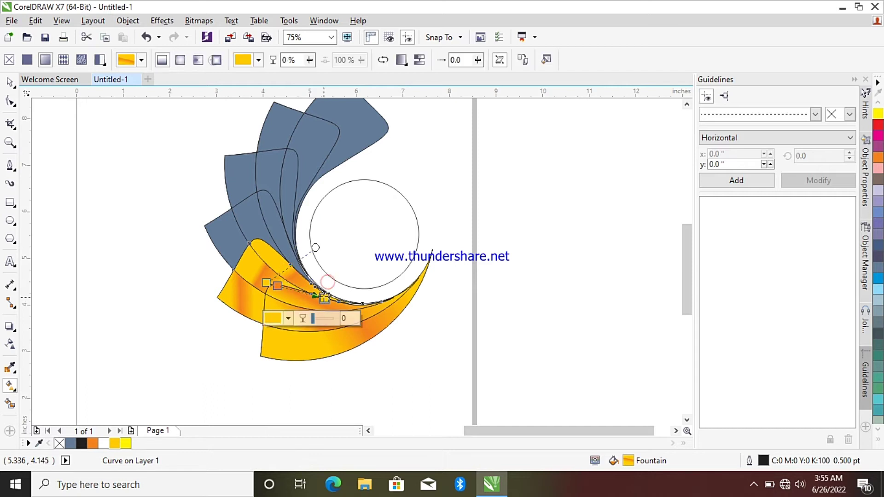
pyautogui.click(315, 247)
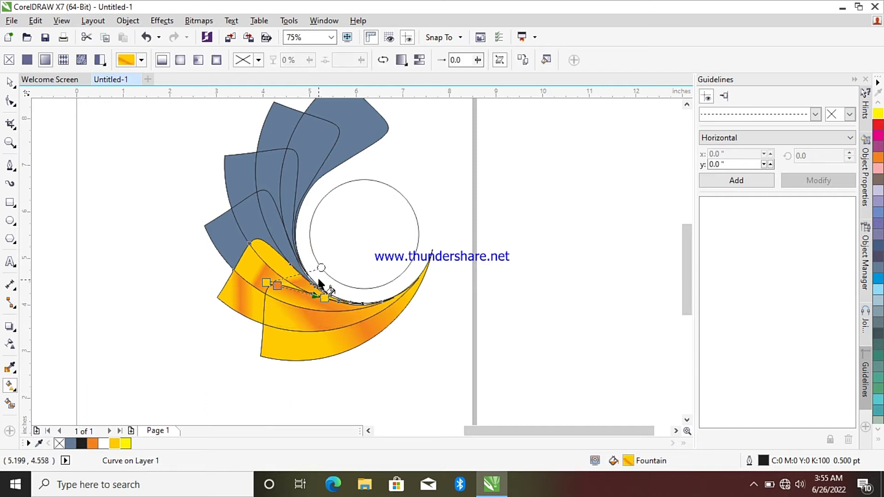
pyautogui.click(321, 268)
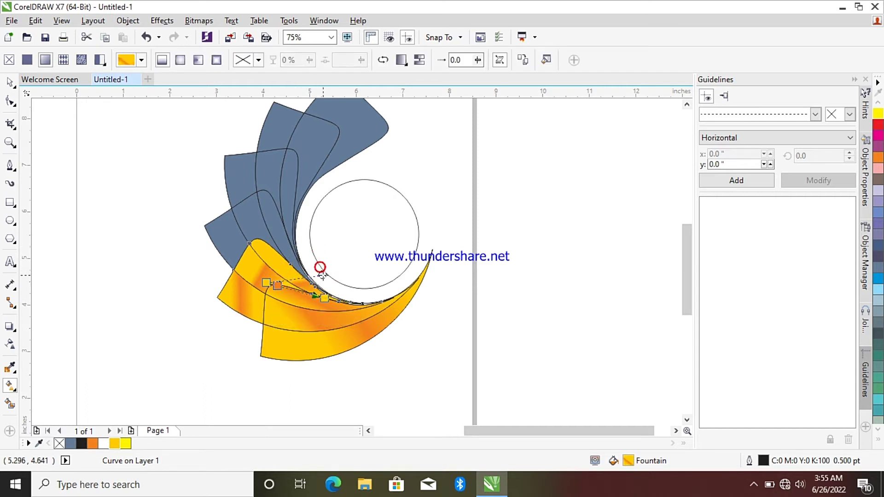
# Copy an orange-yellow fountain fill to the third-lowest blade's blue rounded inner segment and reangle its gradient up toward the segment's rounded tip
pyautogui.click(286, 245)
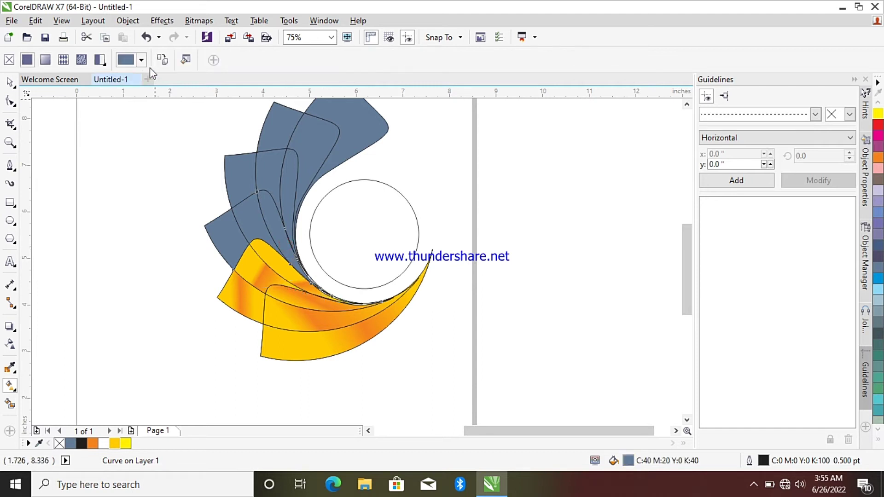
pyautogui.click(163, 61)
pyautogui.click(282, 262)
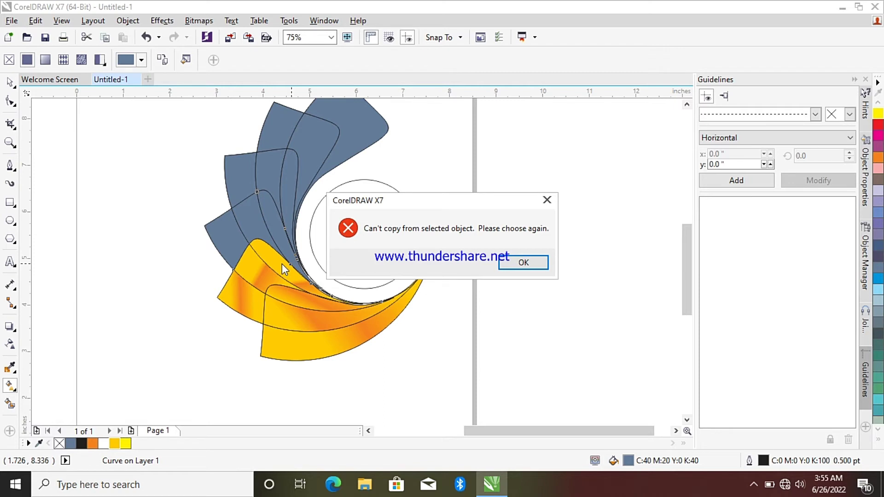
pyautogui.click(528, 261)
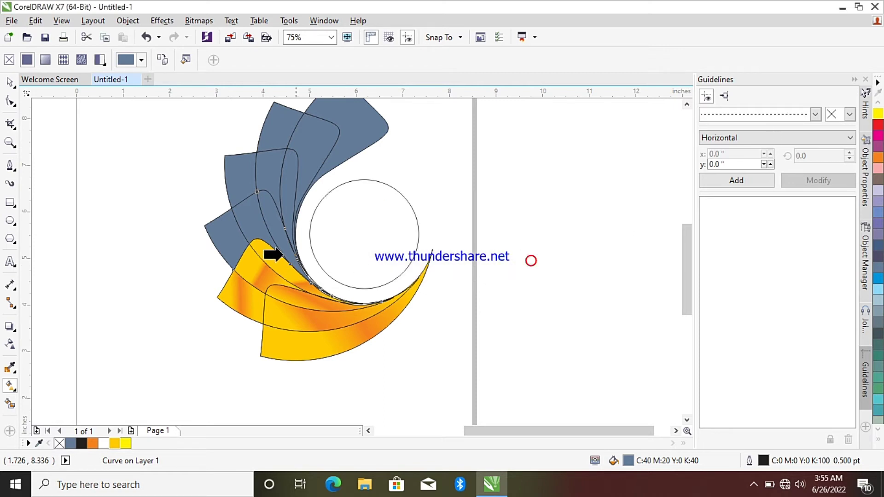
pyautogui.click(285, 260)
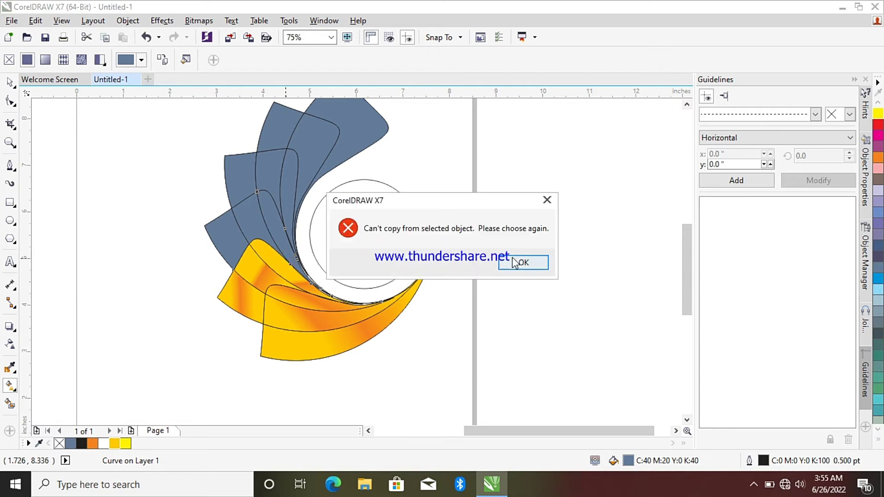
pyautogui.click(526, 262)
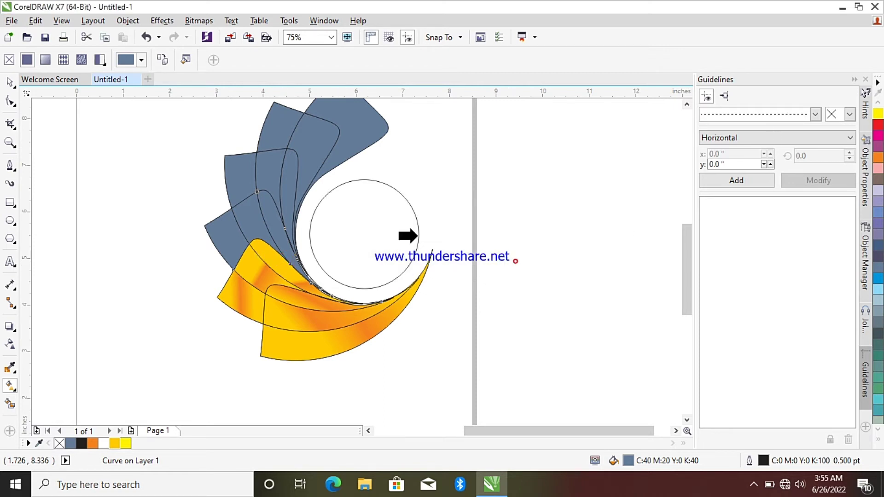
pyautogui.click(256, 265)
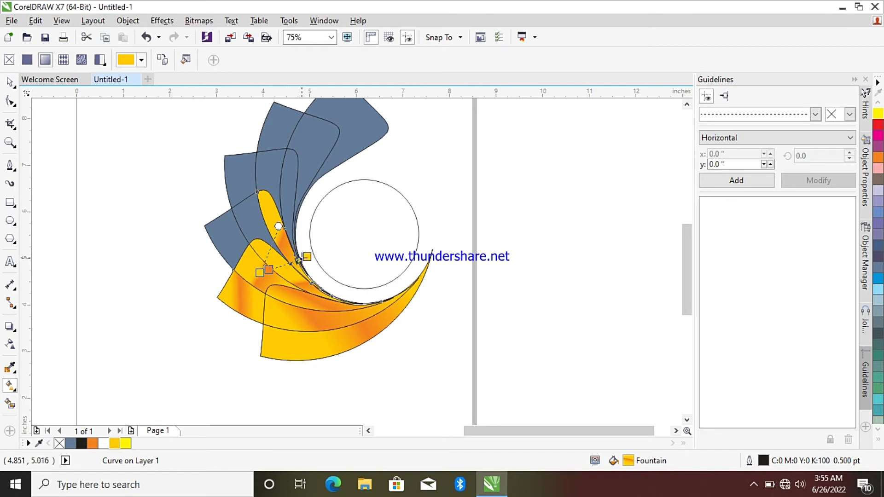
pyautogui.moveTo(298, 255); pyautogui.dragTo(267, 191)
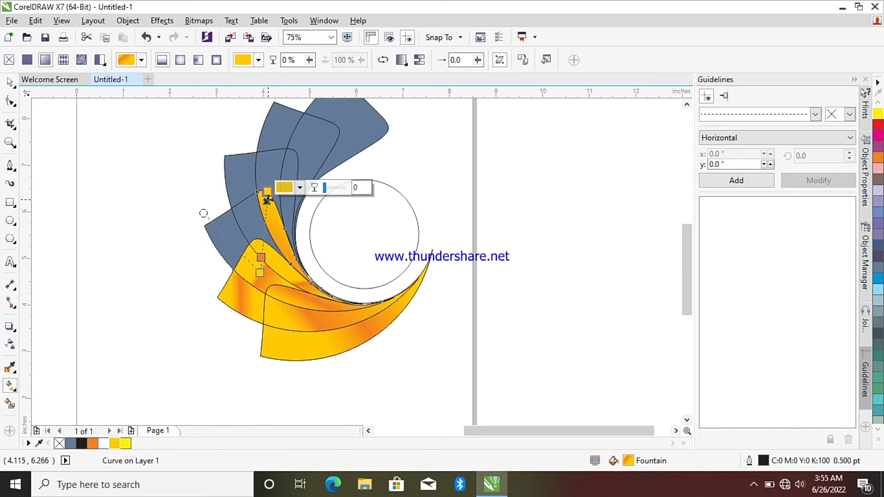
# Copy the rounded segment's fountain fill to the adjoining middle segment of the third-lowest blade and shorten its gradient
pyautogui.click(247, 217)
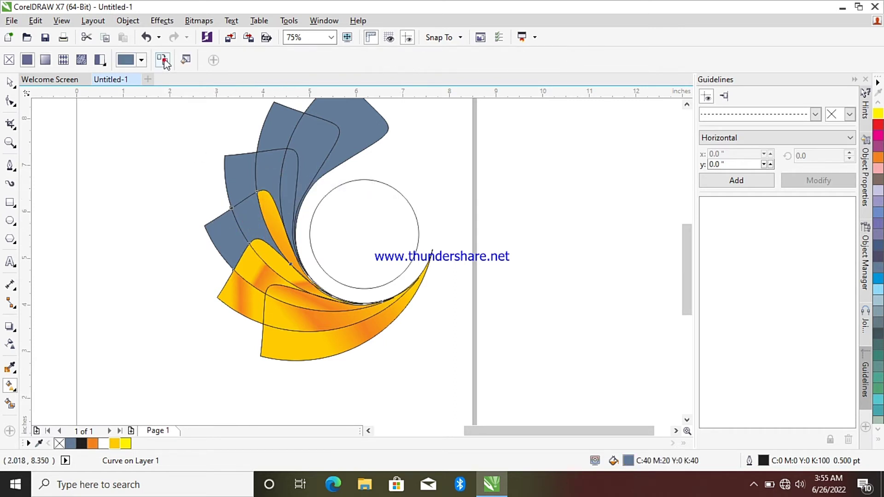
pyautogui.click(162, 59)
pyautogui.click(258, 225)
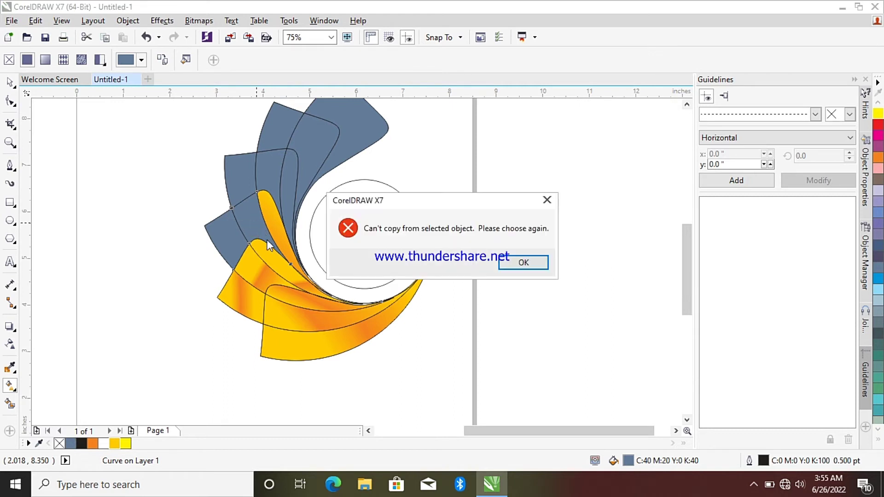
pyautogui.click(519, 263)
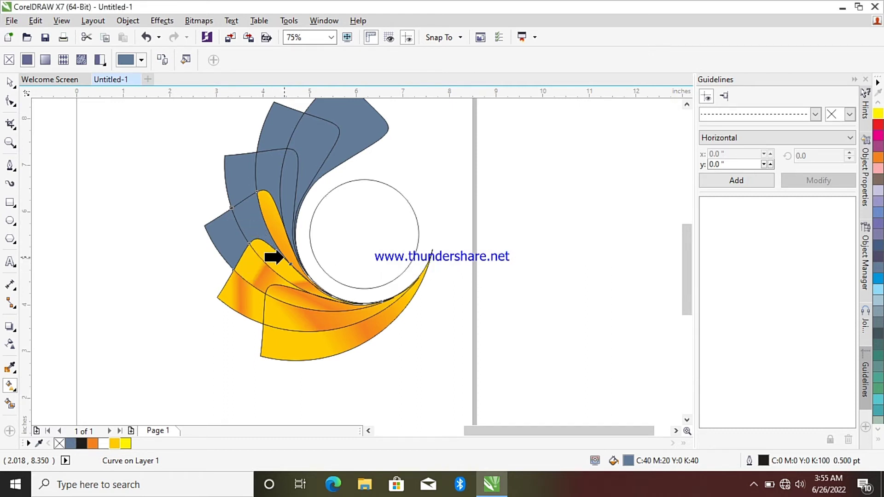
pyautogui.click(282, 257)
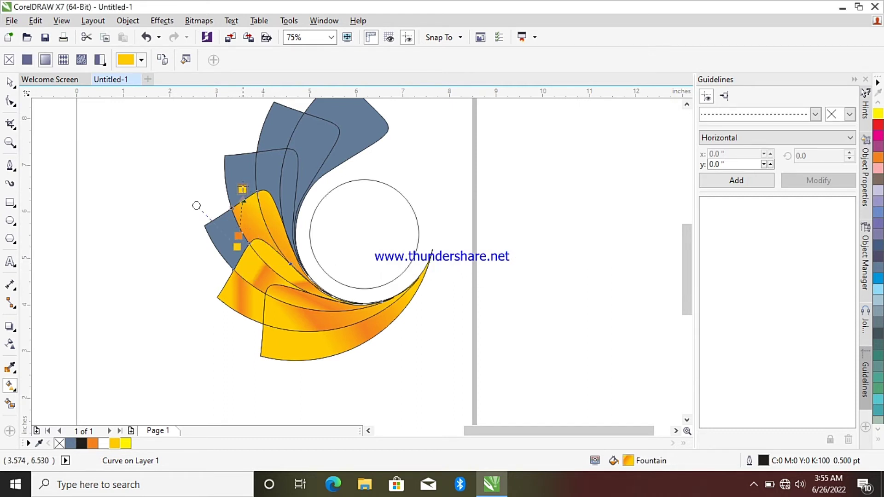
pyautogui.moveTo(242, 186); pyautogui.dragTo(247, 220)
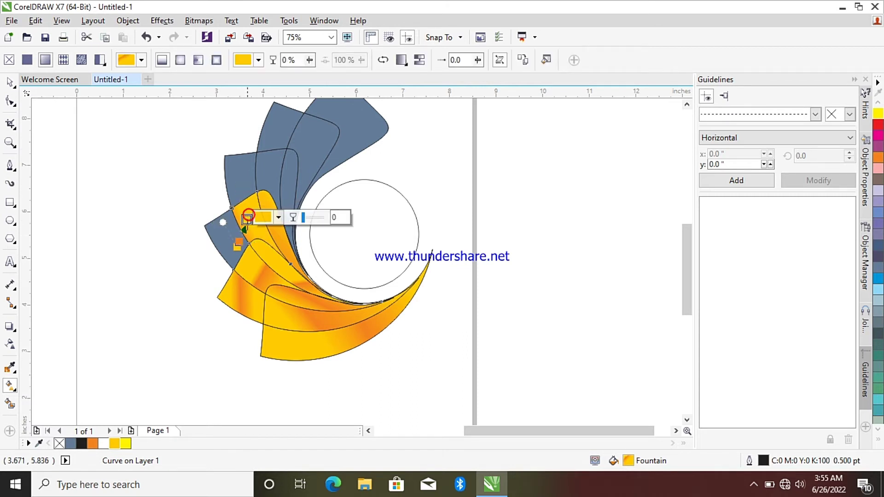
# Copy the second-lowest blade's orange-yellow fountain fill to the third-lowest blade's outer wide-end segment
pyautogui.click(222, 244)
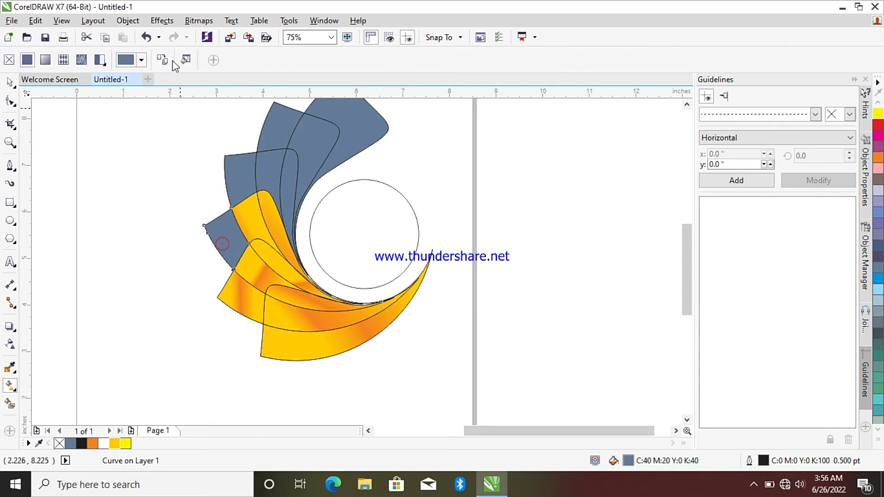
pyautogui.click(163, 62)
pyautogui.click(256, 301)
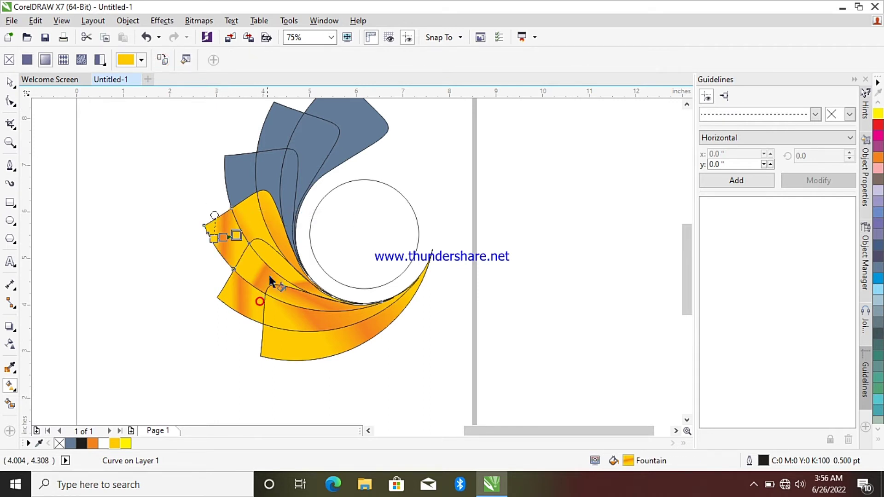
# Copy the third blade's middle-segment fill to the fourth-lowest blade's outer segment, and lengthen and tilt its gradient toward the segment's inner edge
pyautogui.click(240, 173)
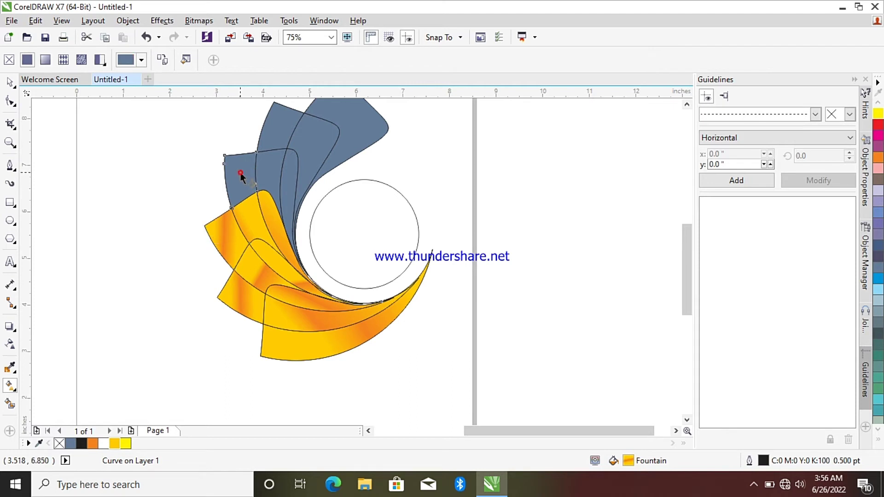
pyautogui.click(163, 61)
pyautogui.click(258, 219)
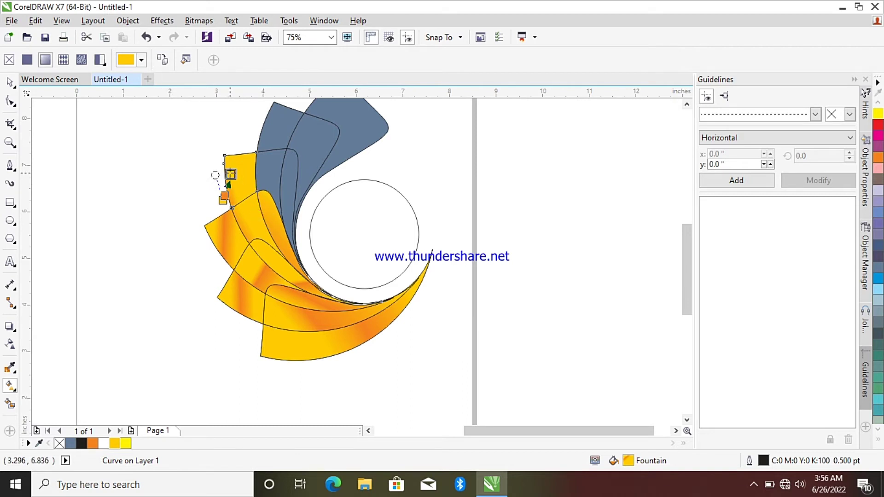
pyautogui.moveTo(230, 174); pyautogui.dragTo(254, 172)
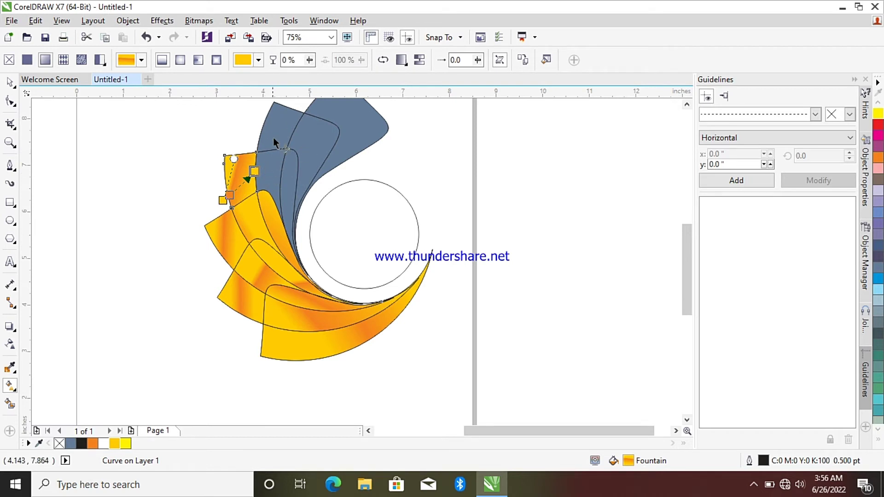
# Copy the third blade's middle-segment fountain fill to the fourth-lowest blade's two remaining blue segments, the middle and the narrow rounded one
pyautogui.click(270, 173)
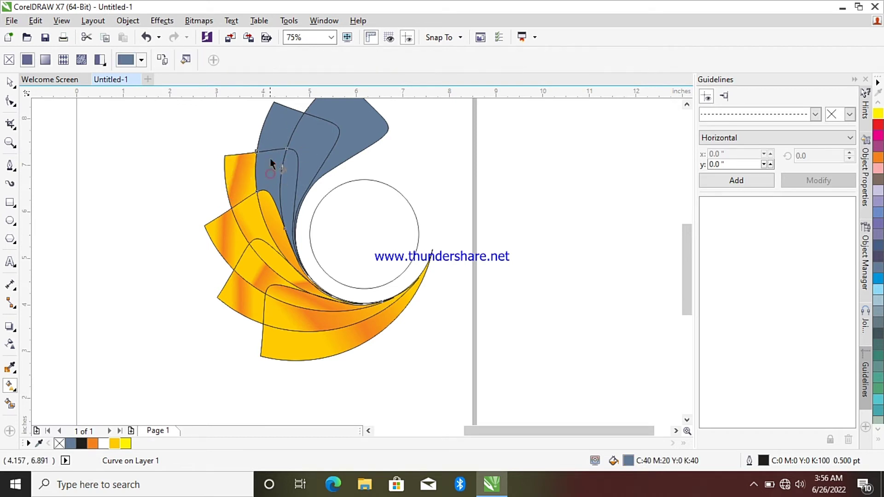
pyautogui.click(163, 59)
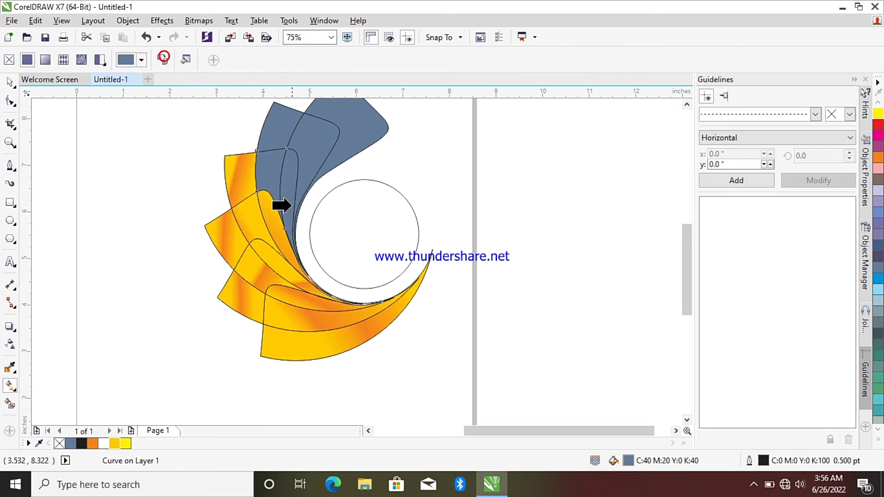
pyautogui.click(270, 173)
pyautogui.click(161, 59)
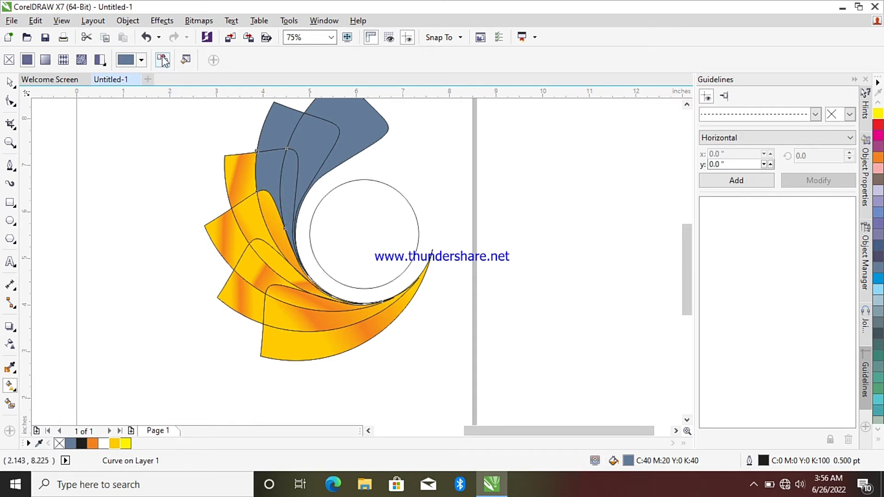
pyautogui.click(263, 222)
pyautogui.click(291, 178)
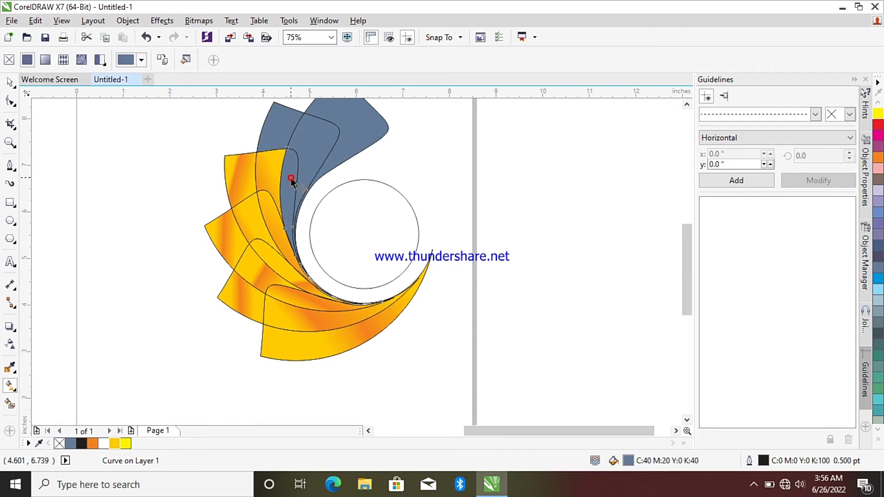
pyautogui.click(258, 227)
# Fill the fifth-lowest blade's rounded segment from the fourth blade's outer segment, and its outer wide-end segment from the third blade's middle segment
pyautogui.click(312, 139)
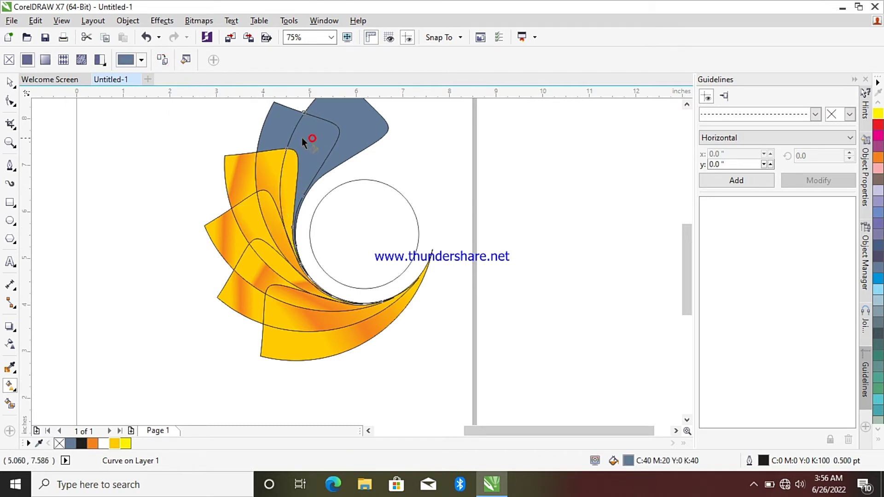
pyautogui.click(162, 60)
pyautogui.click(249, 183)
pyautogui.click(278, 125)
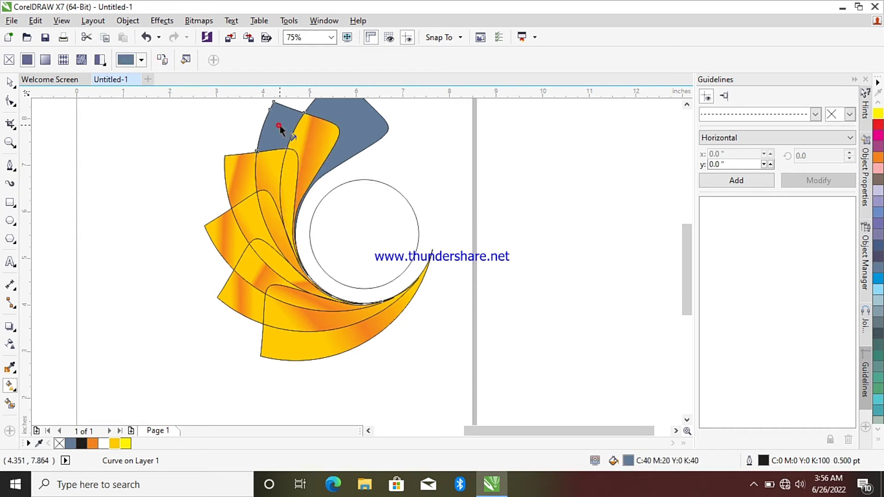
pyautogui.click(162, 60)
pyautogui.click(262, 223)
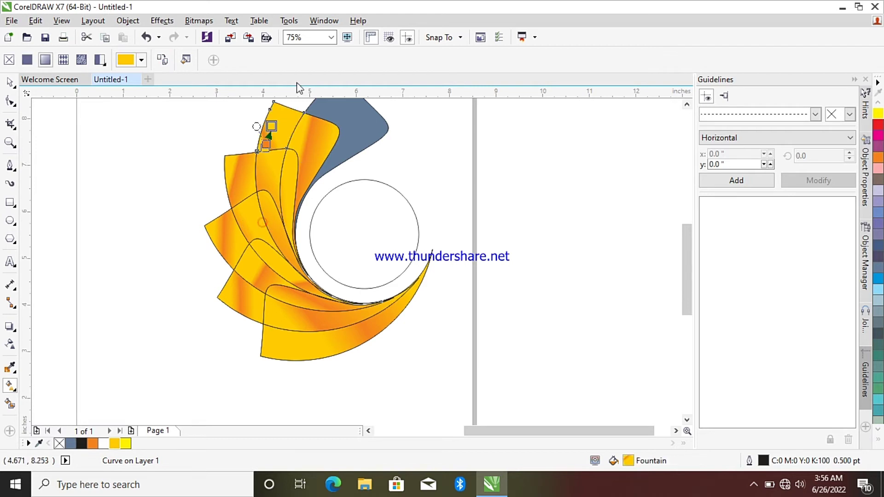
# Copy the fourth-lowest blade's outer-segment fountain fill to the blue topmost blade
pyautogui.click(349, 119)
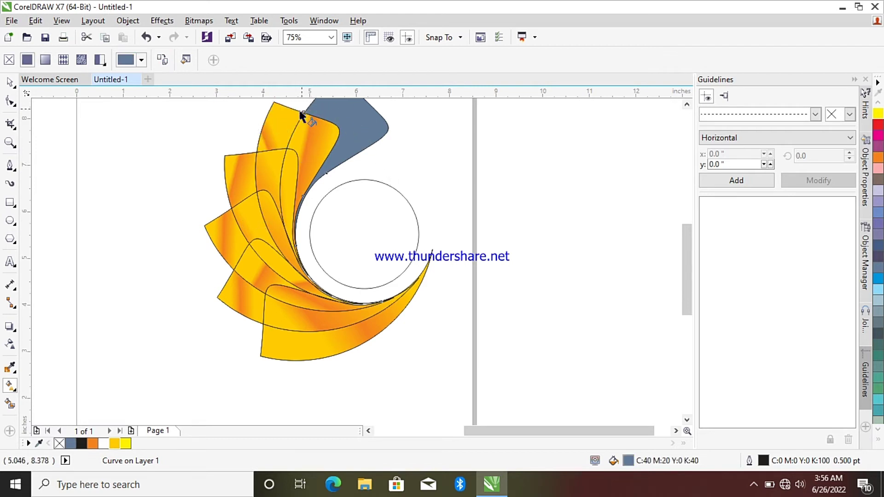
pyautogui.click(162, 60)
pyautogui.click(249, 181)
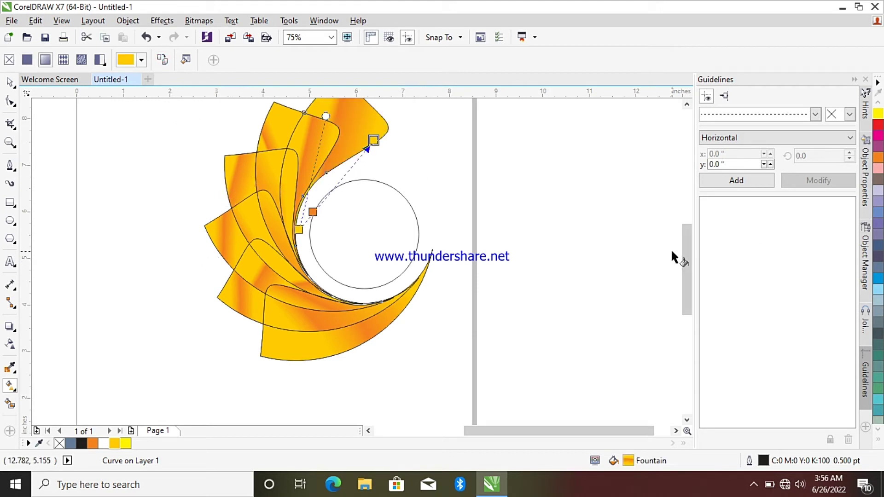
# Adjust the topmost blade's gradient by shortening it from both ends and moving the orange color node to 53%
pyautogui.moveTo(684, 259)
pyautogui.mouseDown()
pyautogui.moveTo(685, 229)
pyautogui.moveTo(690, 244)
pyautogui.mouseUp()
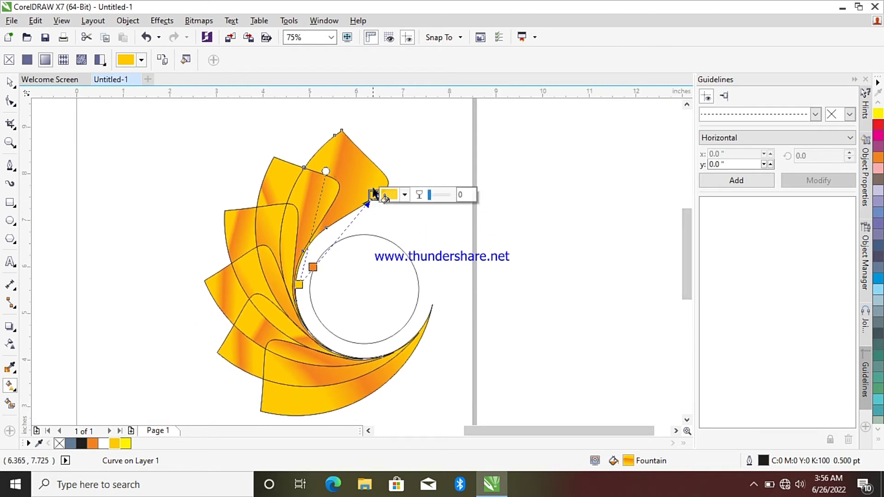
pyautogui.moveTo(373, 195); pyautogui.dragTo(370, 185)
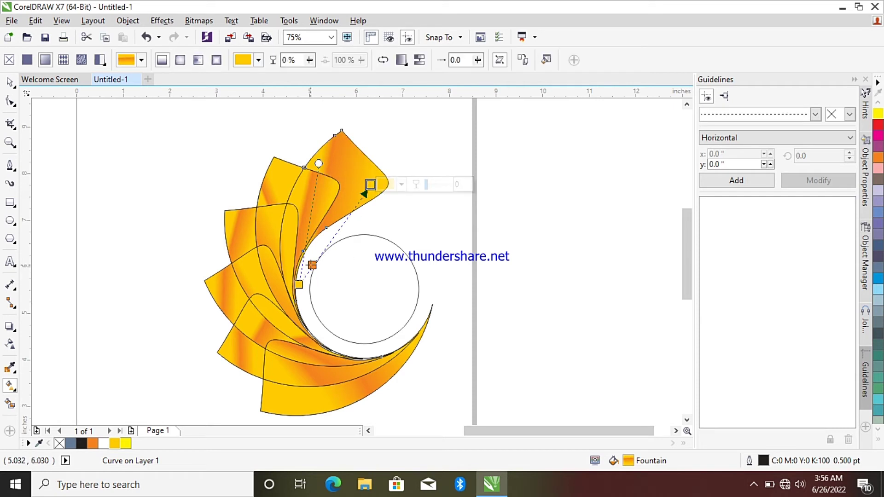
pyautogui.moveTo(312, 266); pyautogui.dragTo(337, 231)
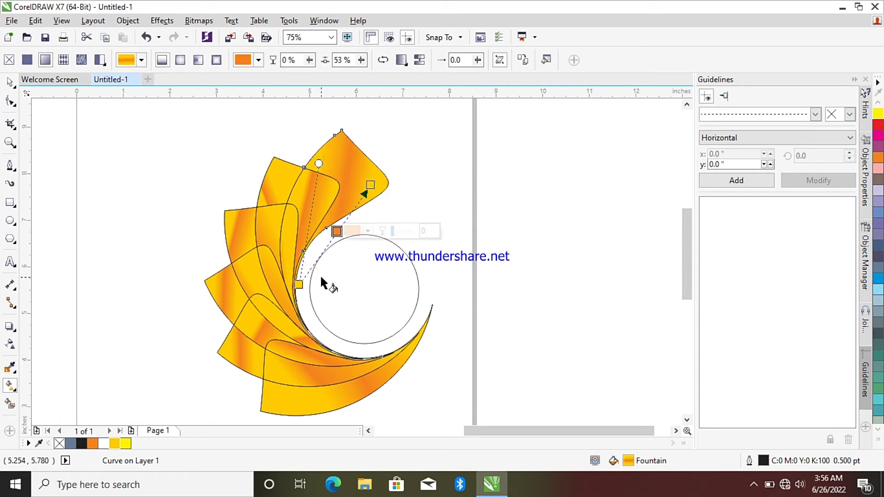
pyautogui.moveTo(300, 284); pyautogui.dragTo(310, 263)
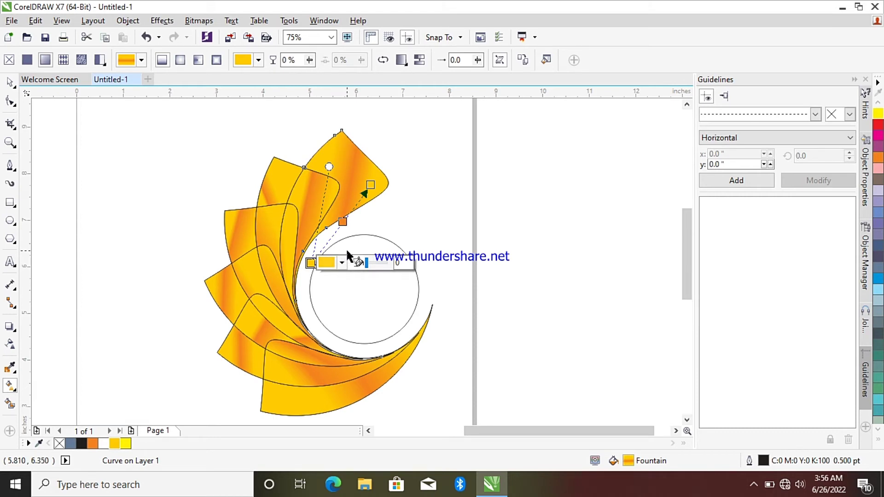
# Move the circle out of the fan's centre to the empty area beside the page, at about X 11.052, Y 5.734 inches
pyautogui.click(10, 82)
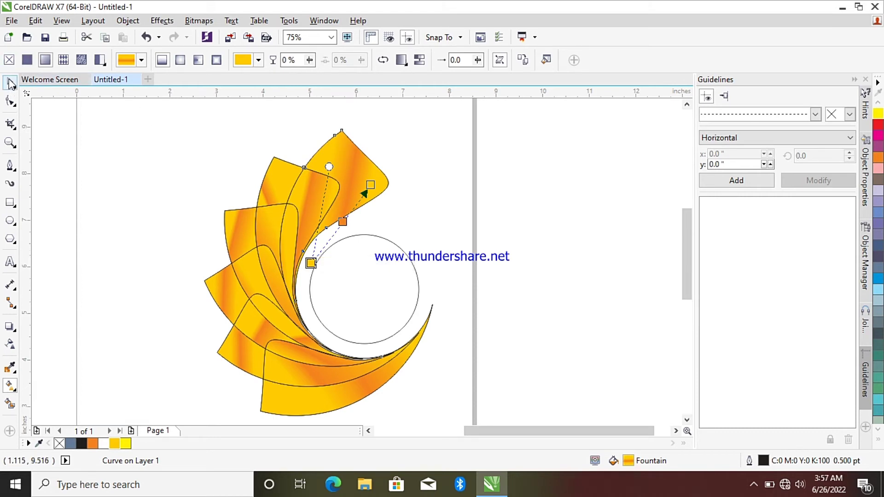
pyautogui.click(361, 277)
pyautogui.moveTo(366, 279); pyautogui.dragTo(590, 269)
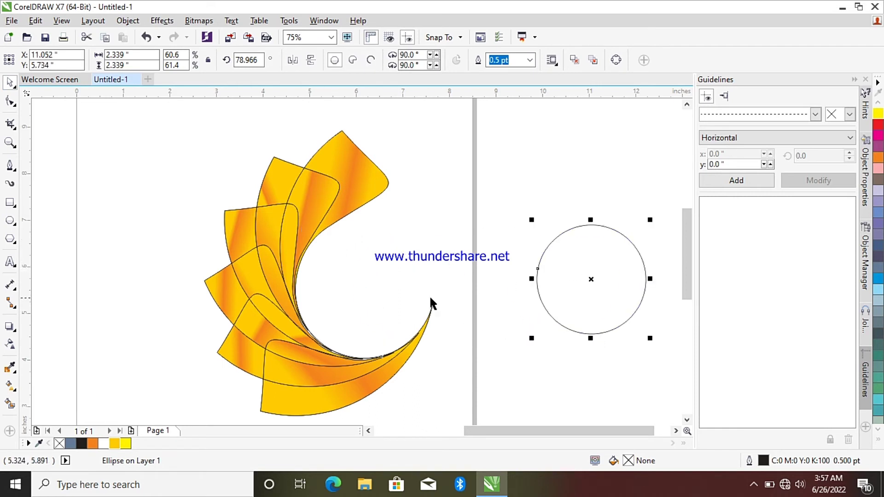
pyautogui.click(571, 266)
pyautogui.click(570, 268)
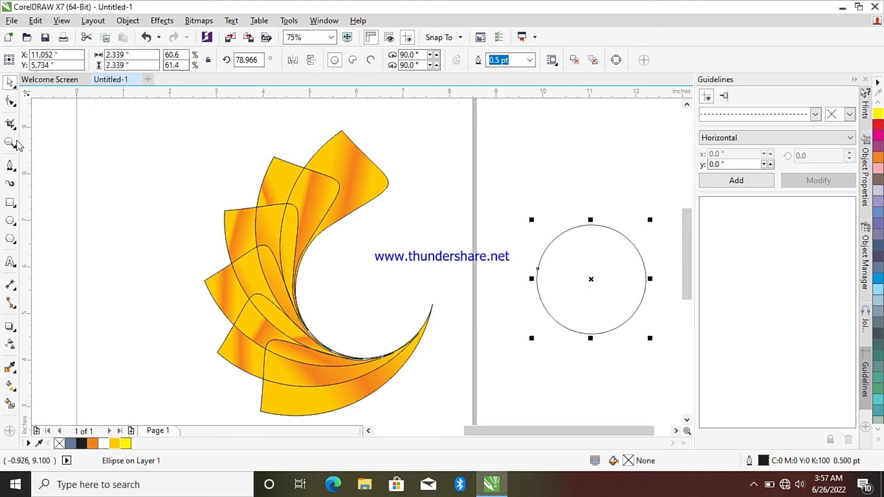
# Move the orange color node to 46% in the fountain fill of the third-highest blade's outer segment
pyautogui.click(11, 385)
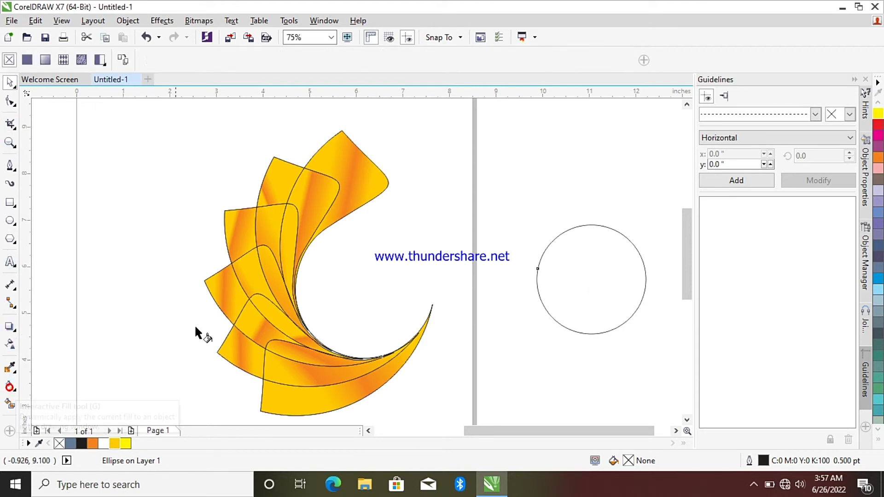
pyautogui.click(242, 231)
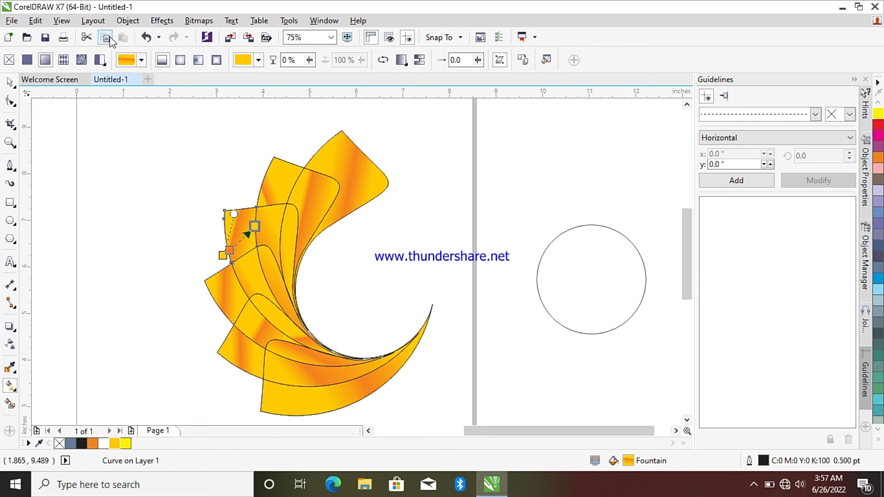
pyautogui.click(10, 404)
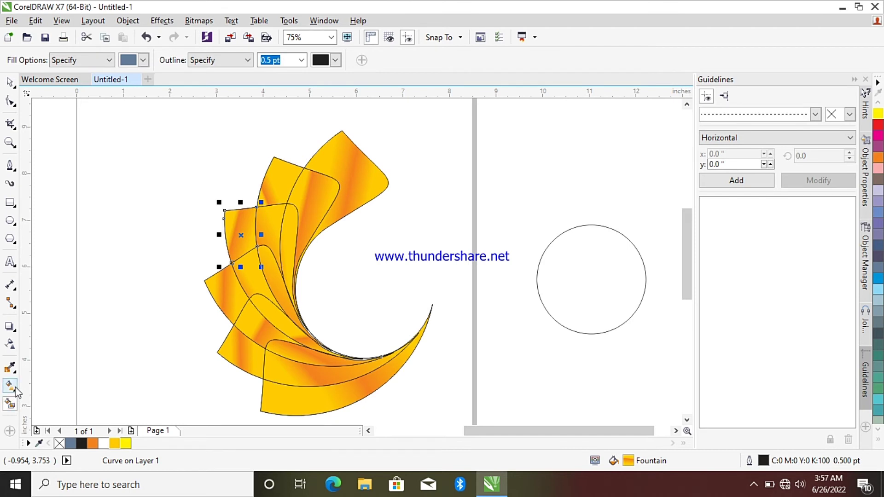
pyautogui.click(11, 386)
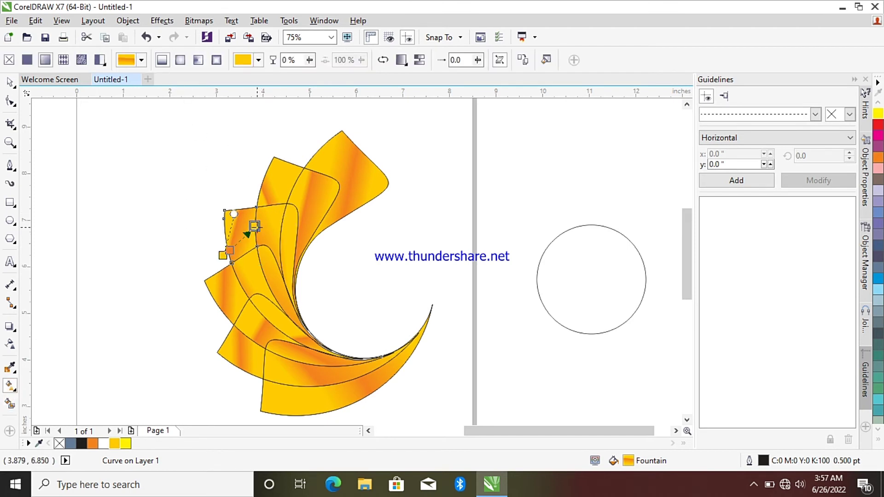
pyautogui.moveTo(230, 250); pyautogui.dragTo(238, 243)
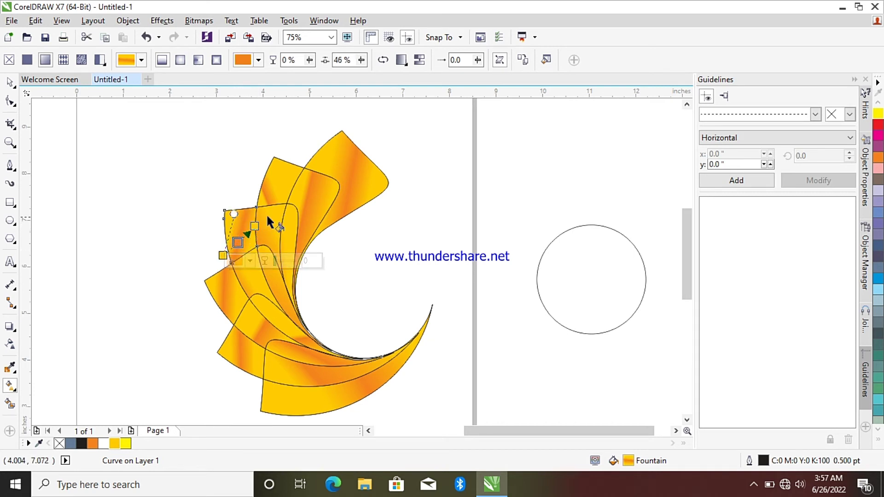
# Fill the circle beside the page with Deep Yellow after trying orange
pyautogui.click(346, 172)
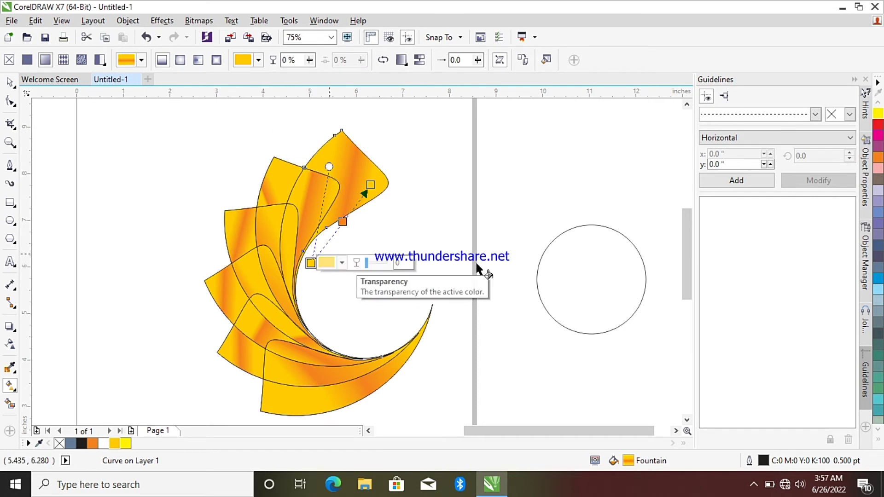
pyautogui.click(574, 266)
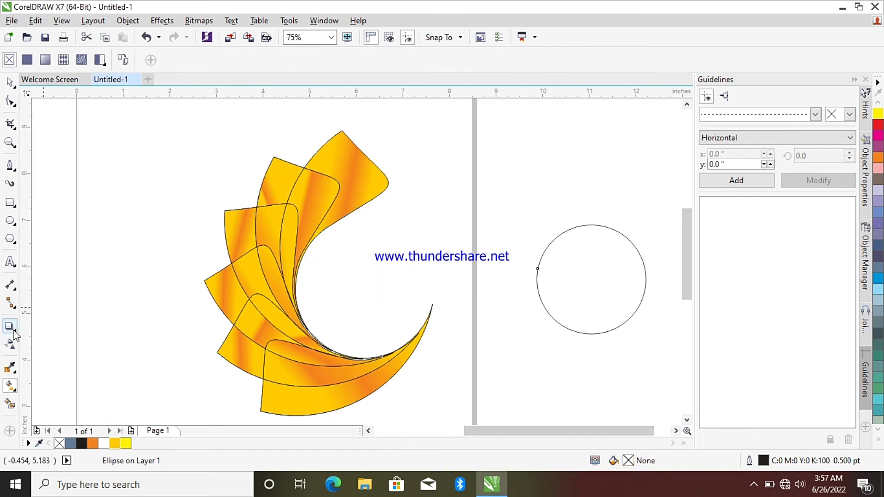
pyautogui.click(8, 404)
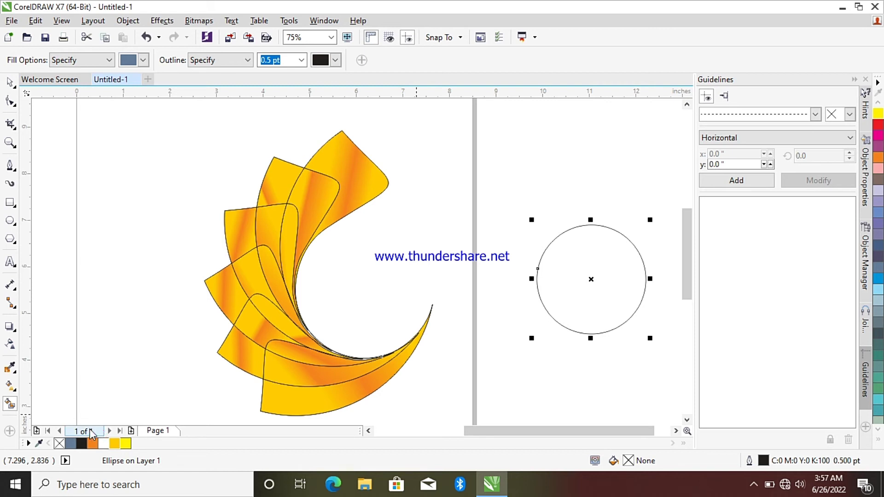
pyautogui.click(93, 444)
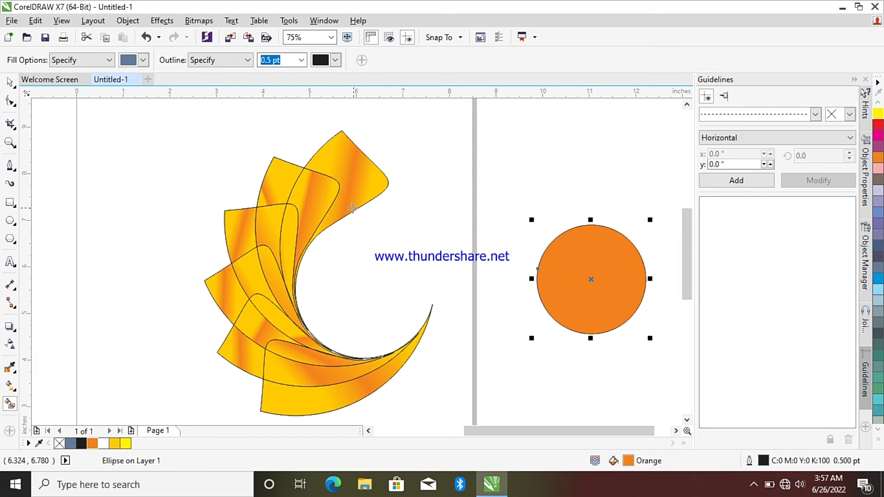
pyautogui.click(115, 443)
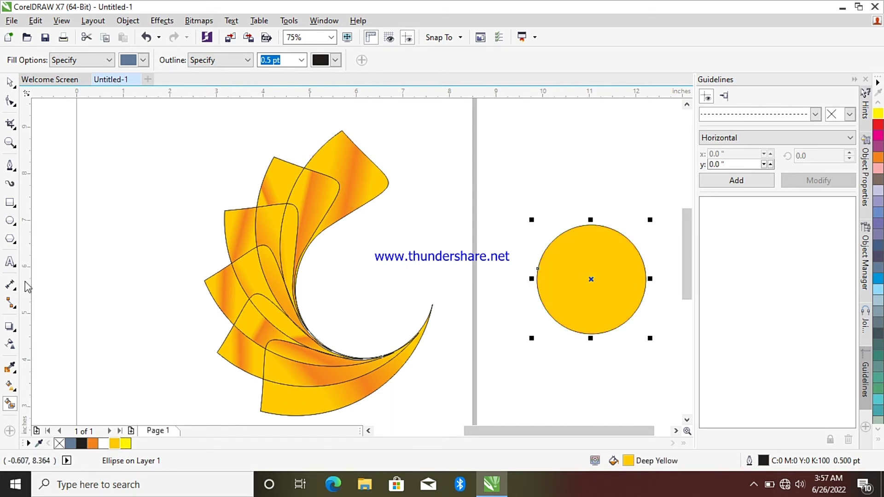
# Give the circle a Deep Yellow and white fountain fill and change it to an elliptical fountain fill
pyautogui.click(10, 387)
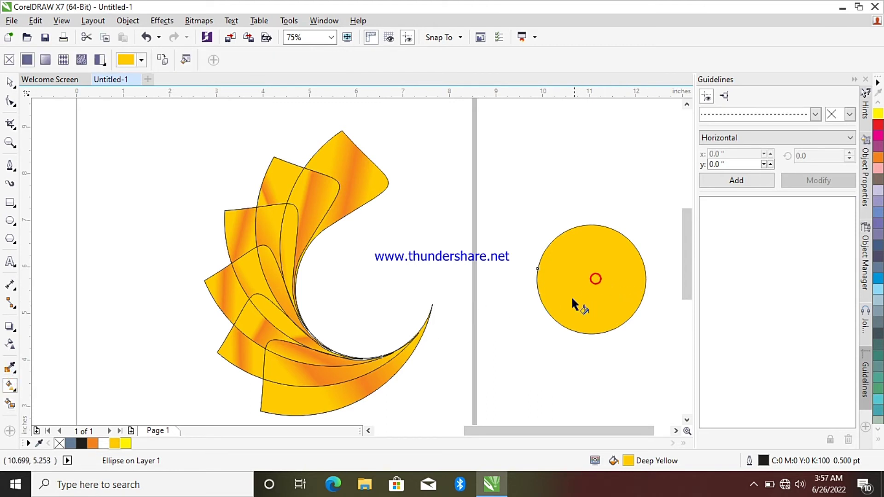
pyautogui.moveTo(565, 293); pyautogui.dragTo(607, 256)
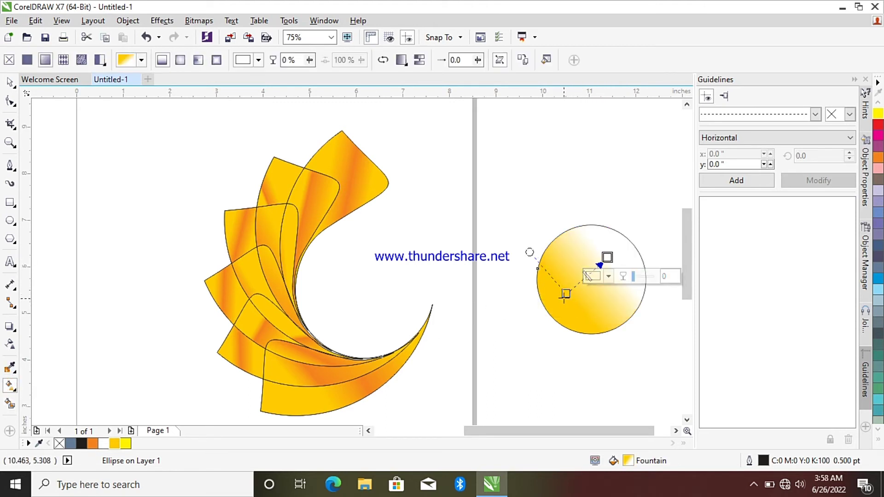
pyautogui.moveTo(565, 293); pyautogui.dragTo(592, 295)
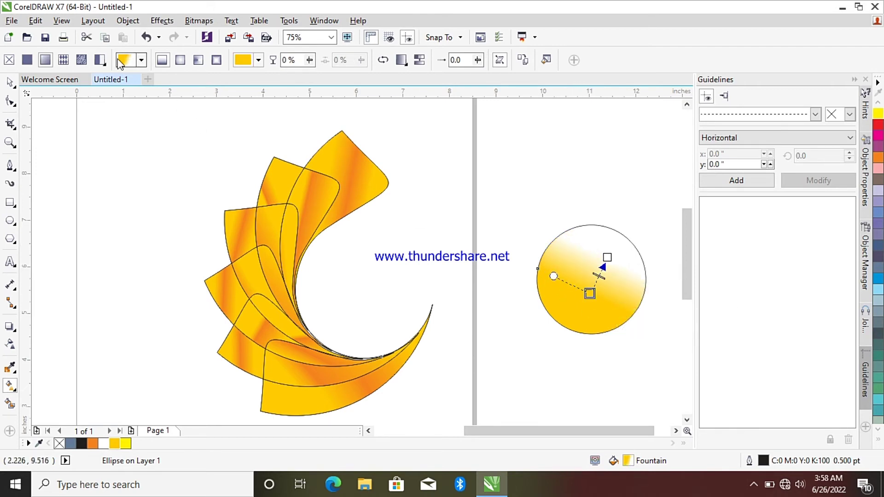
pyautogui.click(181, 61)
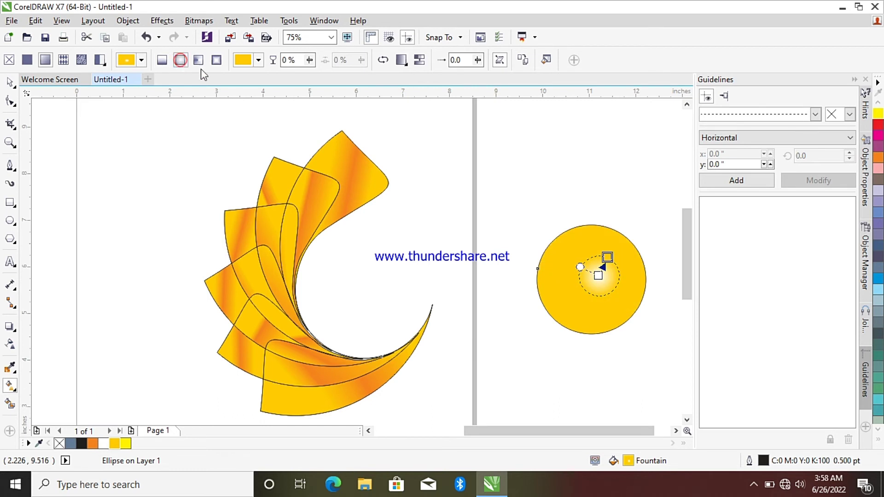
pyautogui.moveTo(580, 267); pyautogui.dragTo(628, 270)
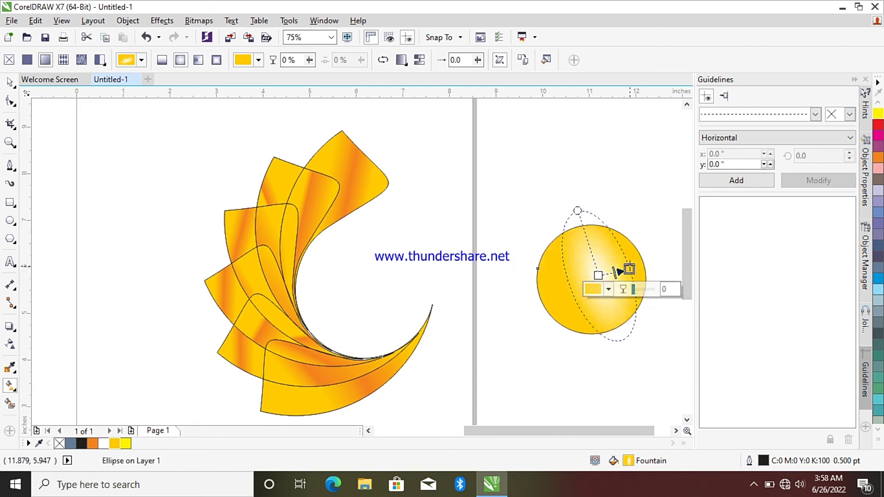
pyautogui.click(147, 37)
pyautogui.click(147, 37)
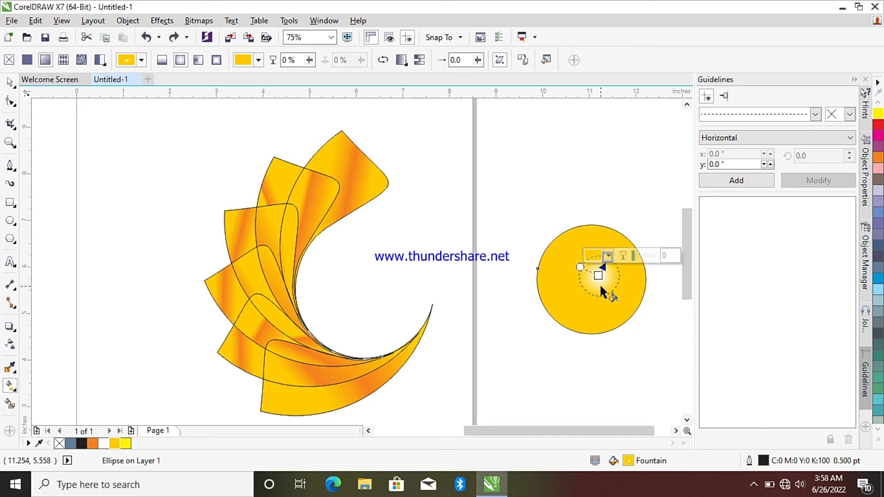
# Centre the elliptical fountain fill in the circle and enlarge its radius slightly, trying a conical fill in between
pyautogui.moveTo(598, 276); pyautogui.dragTo(590, 278)
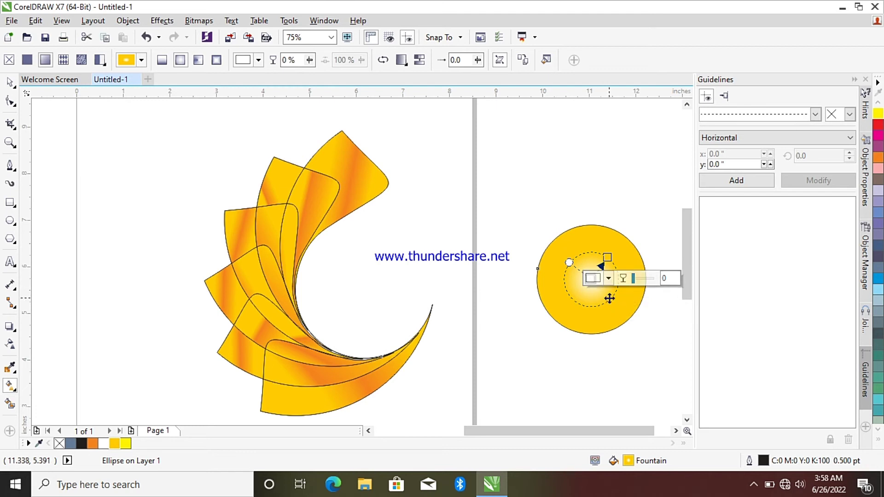
pyautogui.click(201, 65)
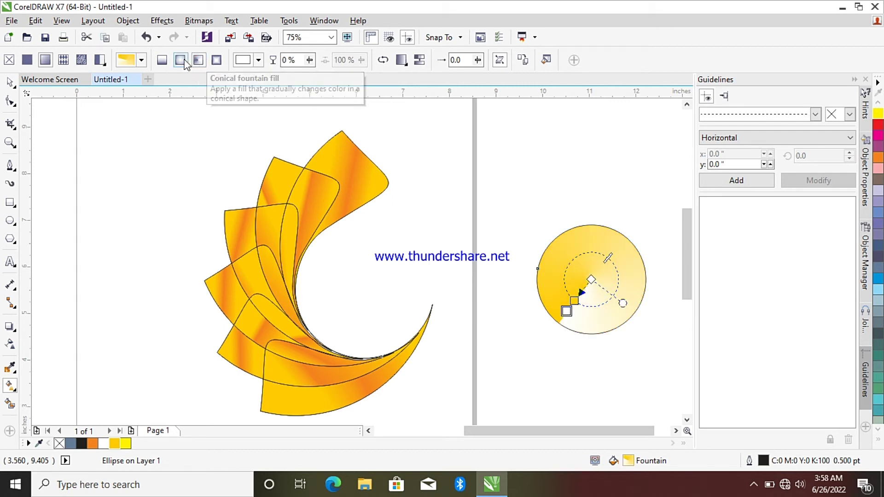
pyautogui.click(184, 62)
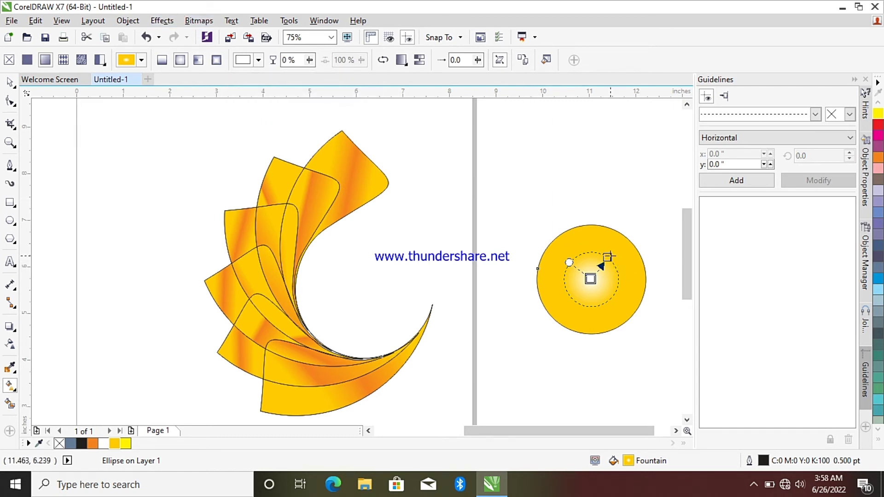
pyautogui.moveTo(608, 257); pyautogui.dragTo(614, 256)
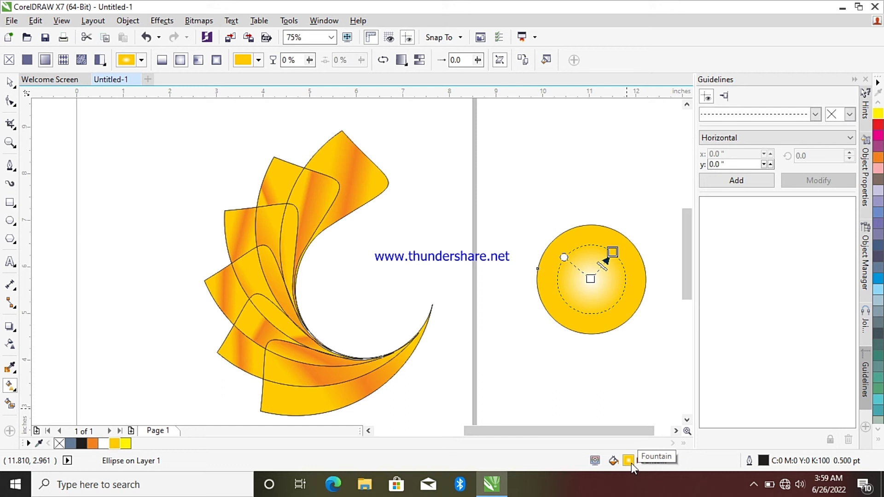
# Reverse the circle's fountain fill, recolour its outer white node Deep Yellow, and reverse the fill back
pyautogui.click(383, 60)
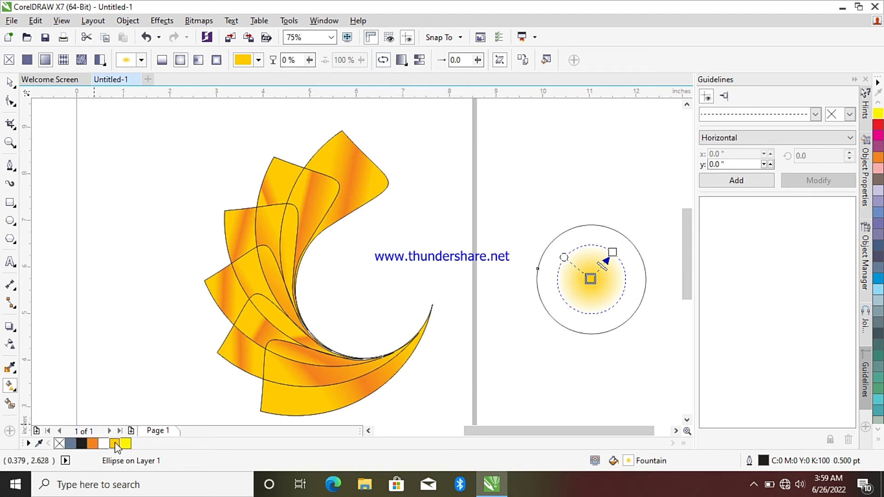
pyautogui.click(612, 253)
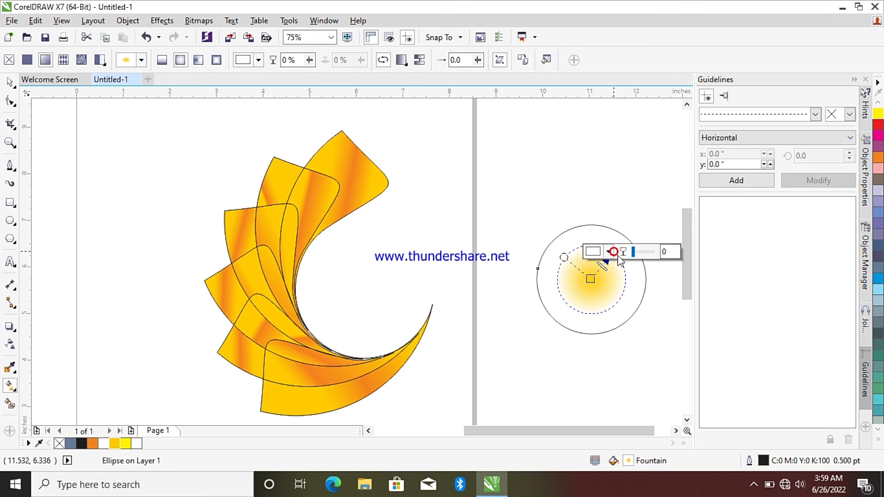
pyautogui.click(115, 443)
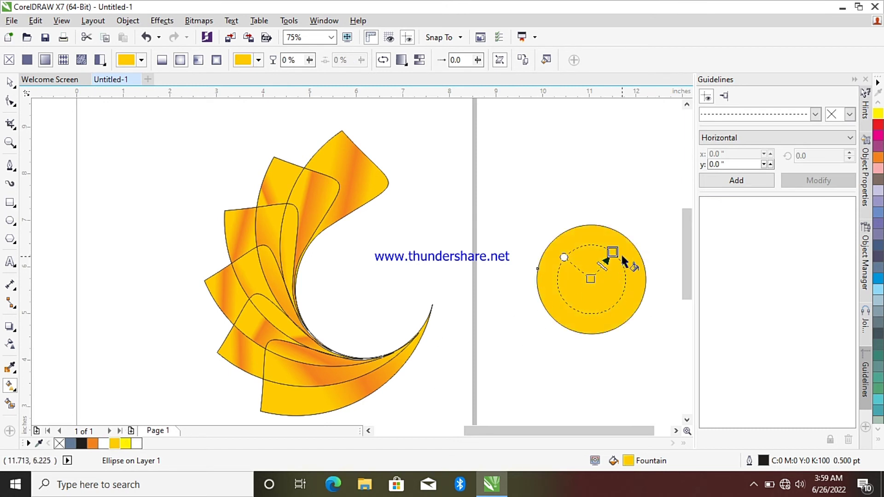
pyautogui.click(383, 61)
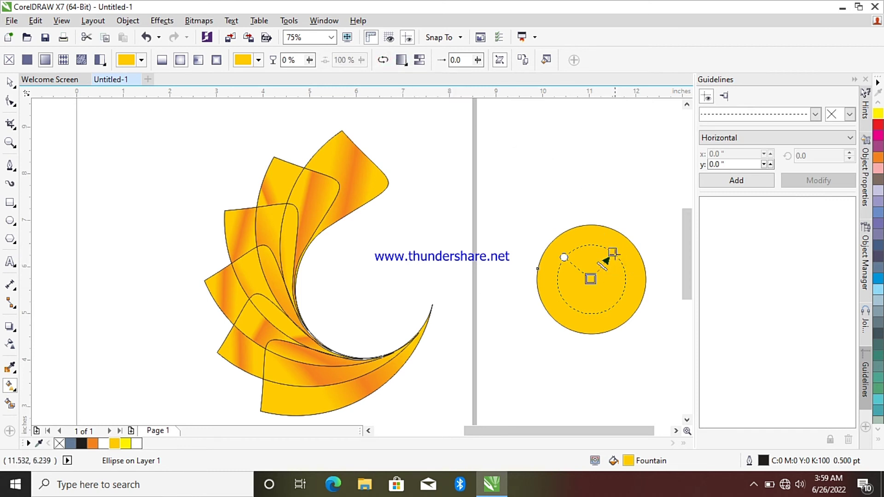
# Extend the fountain fill's outer node to the circle's edge and shift the fill's centre node into the circle's upper part
pyautogui.moveTo(612, 251); pyautogui.dragTo(626, 240)
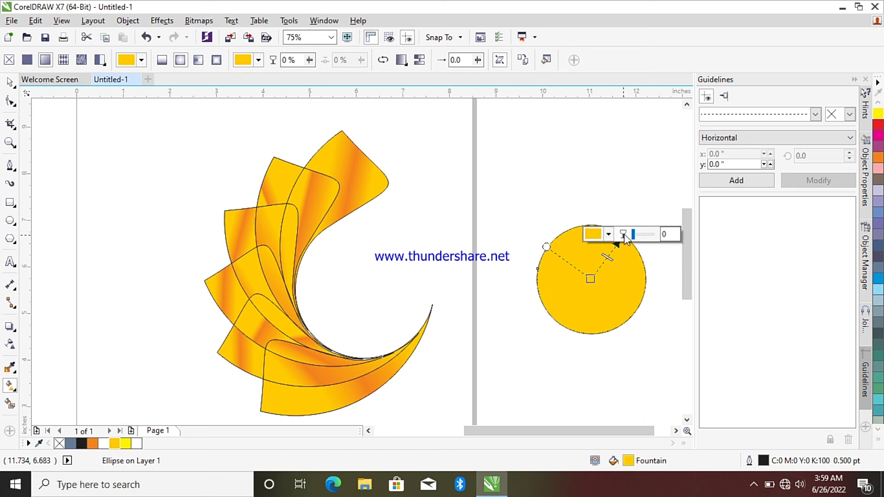
pyautogui.click(620, 265)
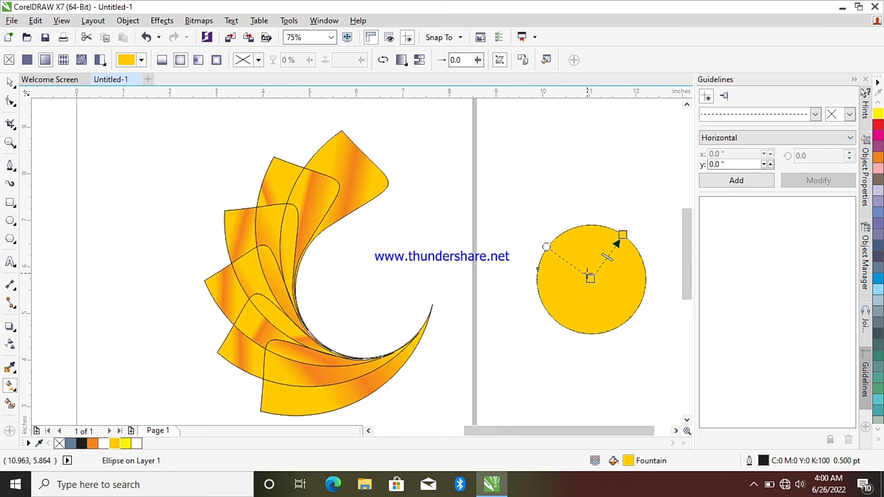
pyautogui.moveTo(591, 280); pyautogui.dragTo(597, 298)
pyautogui.click(596, 295)
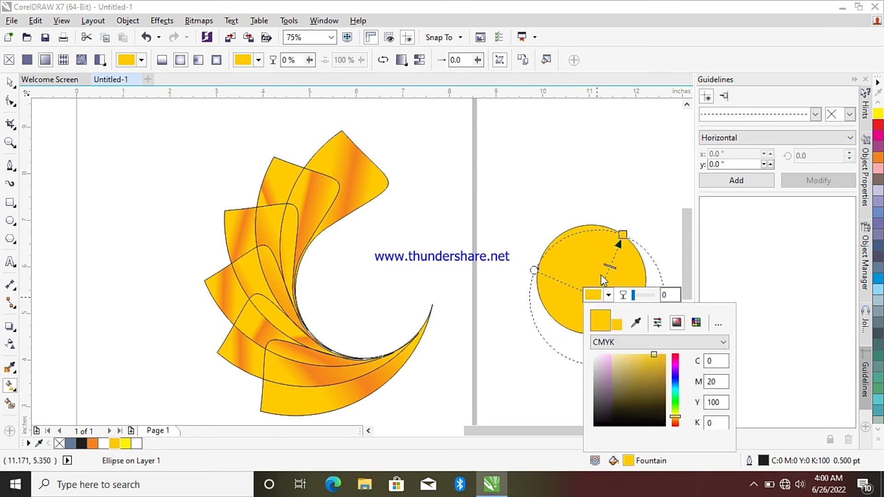
pyautogui.click(596, 294)
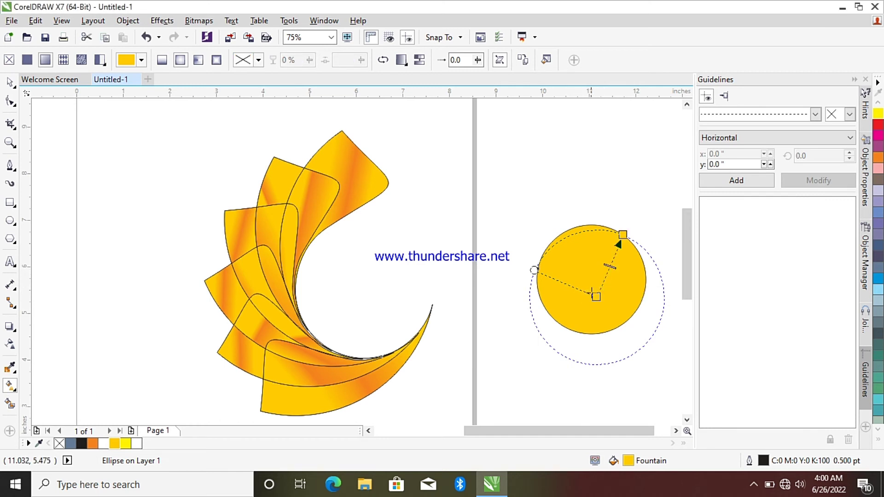
pyautogui.moveTo(588, 278); pyautogui.dragTo(600, 252)
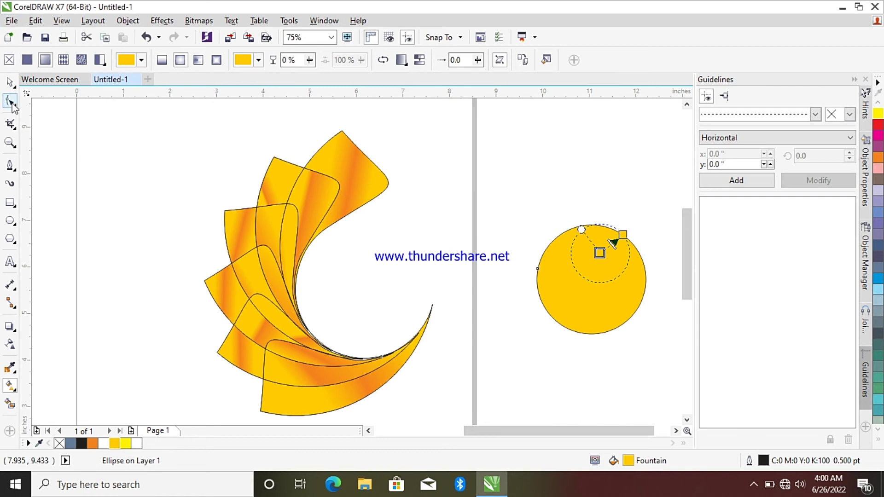
# Remove the circle's outline and shrink it to about 1.655 inches across, keeping it beside the page
pyautogui.click(10, 82)
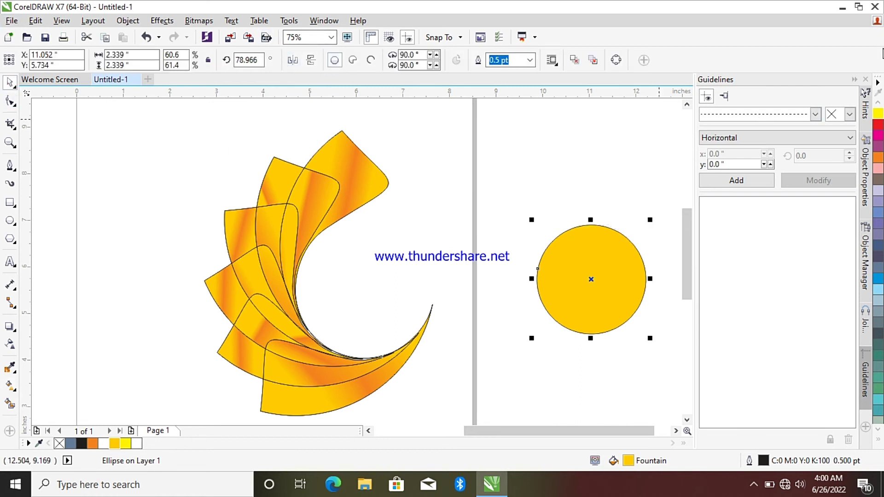
pyautogui.rightClick(59, 443)
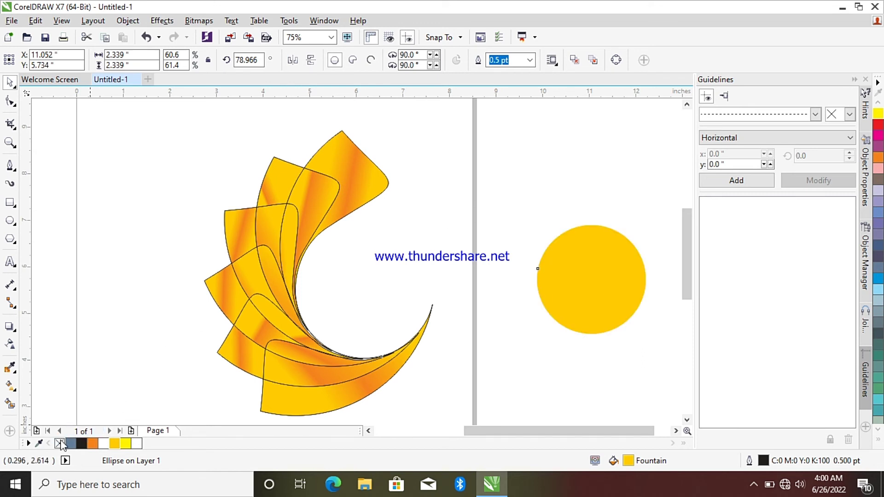
pyautogui.moveTo(585, 282)
pyautogui.mouseDown()
pyautogui.moveTo(562, 233)
pyautogui.moveTo(562, 281)
pyautogui.mouseUp()
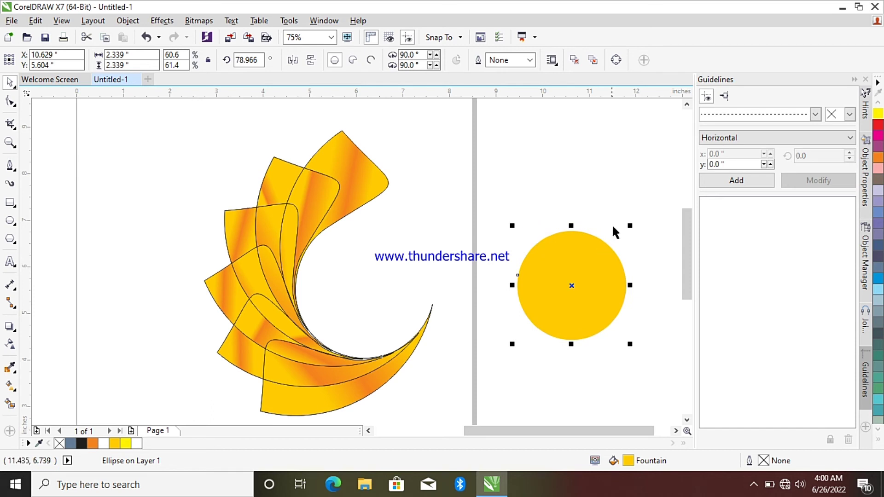
pyautogui.moveTo(632, 224); pyautogui.dragTo(599, 257)
pyautogui.moveTo(563, 298); pyautogui.dragTo(598, 268)
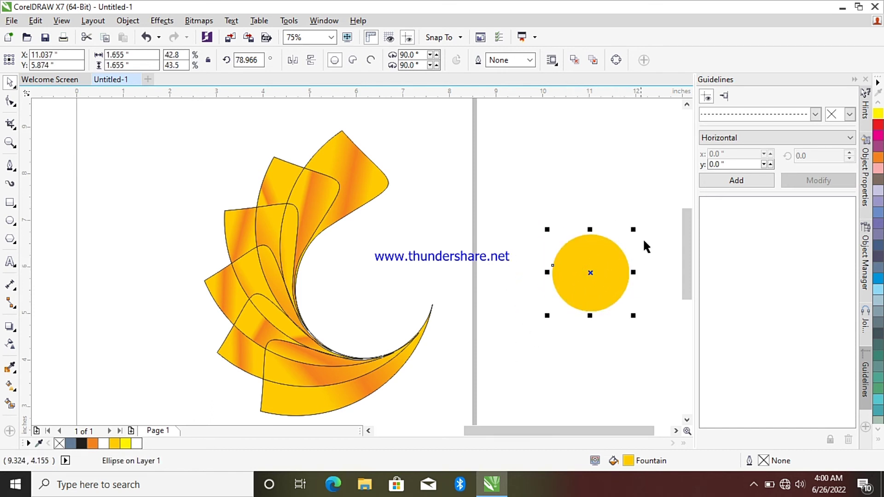
# Select all the blades of the fan on the page, leaving out the yellow circle
pyautogui.scroll(-1, 687, 233)
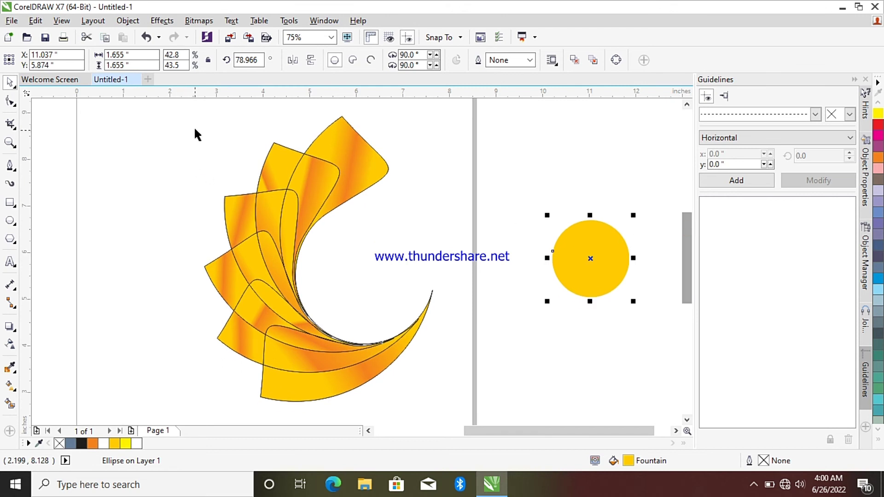
pyautogui.moveTo(178, 100); pyautogui.dragTo(466, 415)
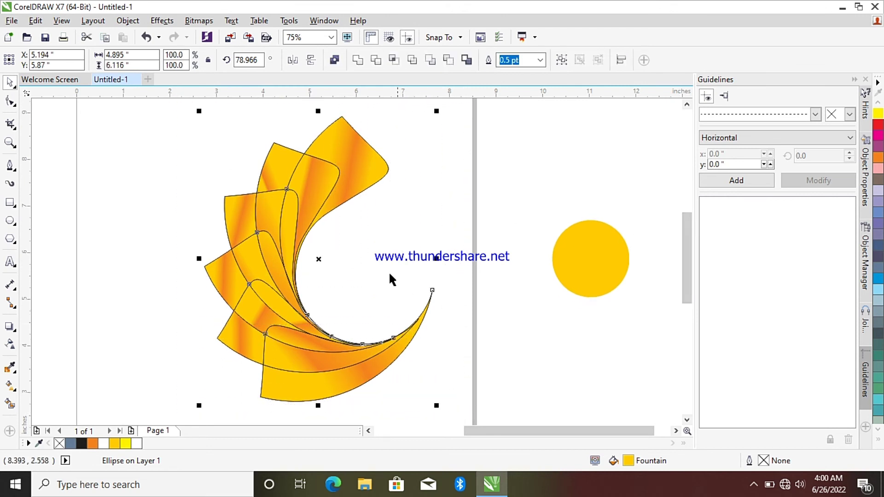
pyautogui.rightClick(271, 253)
pyautogui.click(375, 232)
pyautogui.rightClick(335, 183)
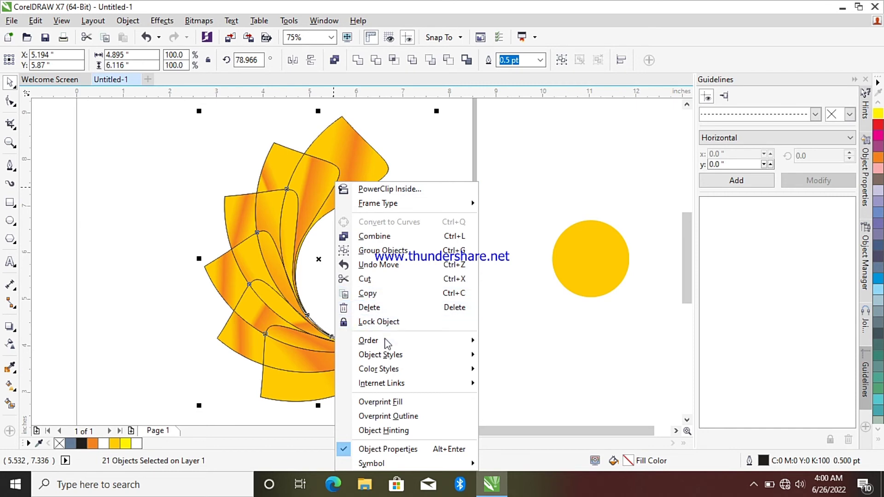
pyautogui.moveTo(389, 383)
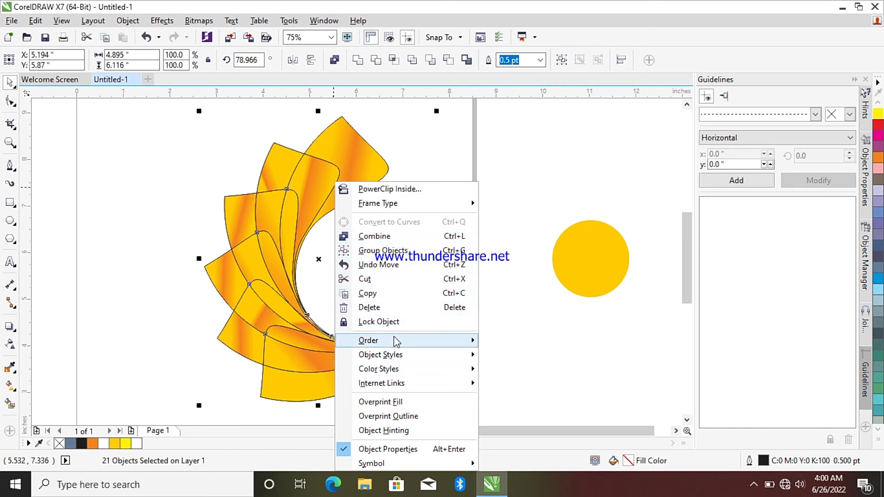
pyautogui.click(453, 152)
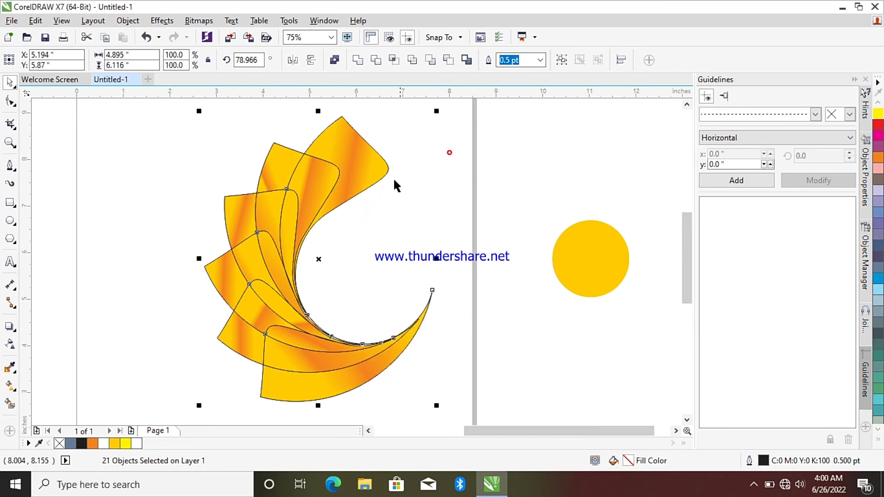
pyautogui.rightClick(373, 231)
pyautogui.click(341, 276)
pyautogui.rightClick(343, 275)
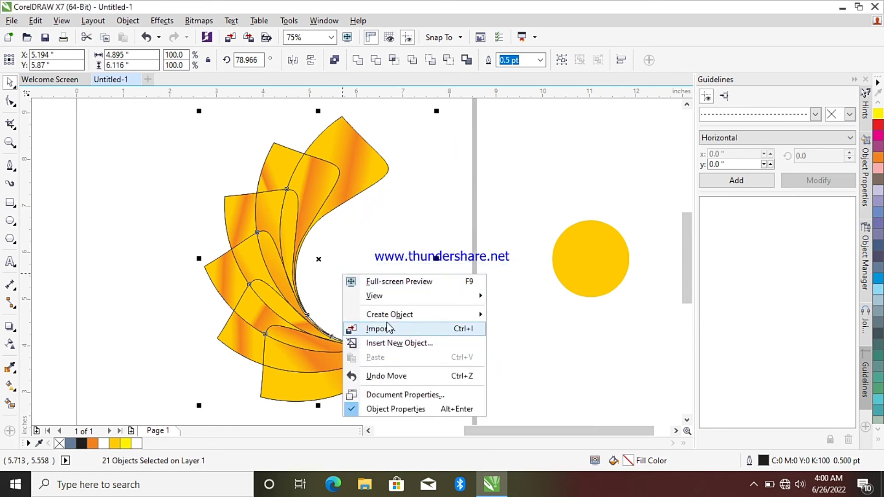
pyautogui.click(393, 239)
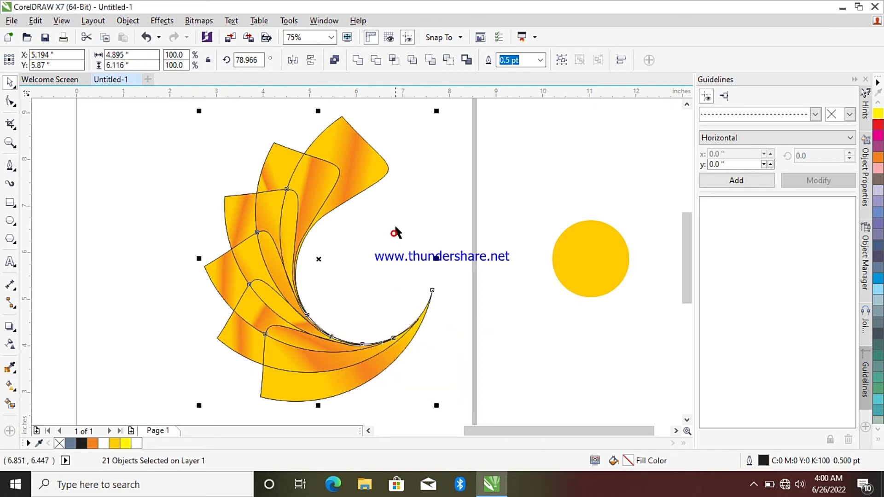
# Set the outline width of all the selected fan blades to None
pyautogui.click(540, 60)
pyautogui.scroll(2, 534, 78)
pyautogui.click(525, 73)
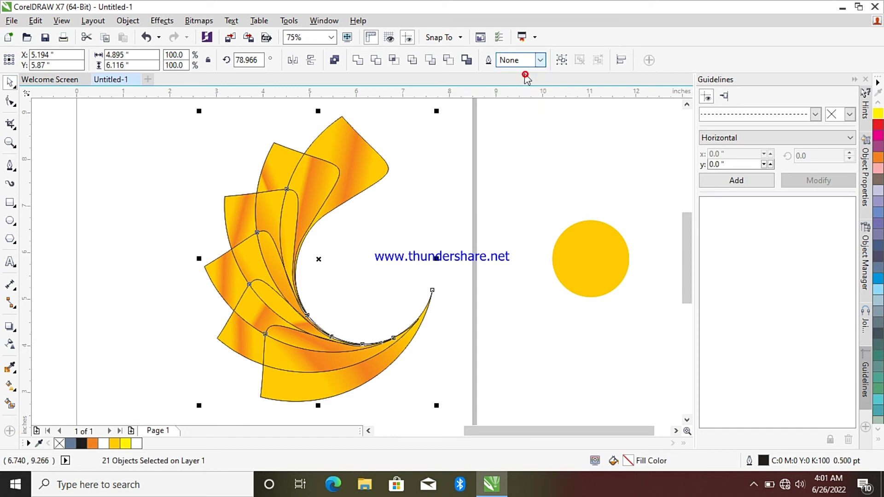
# Enlarge the whole fan proportionally to about 6.048 by 7.556 inches and move it back within the page
pyautogui.scroll(1, 247, 314)
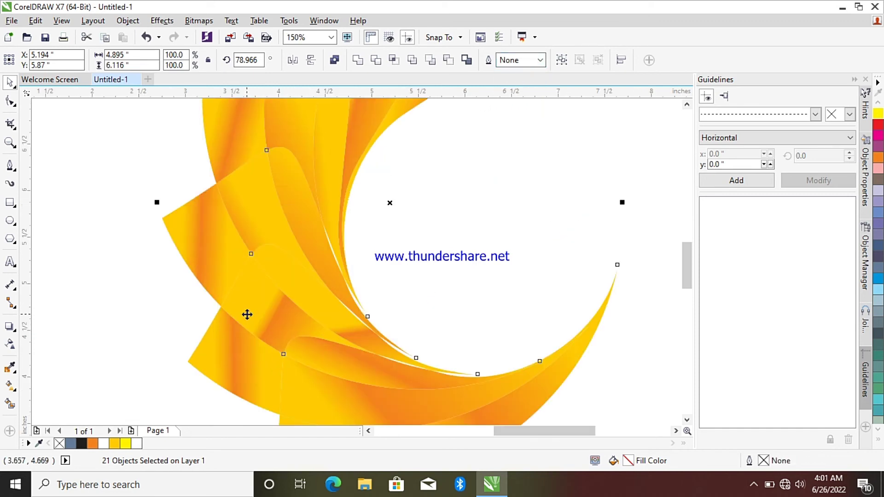
pyautogui.scroll(1, 263, 312)
pyautogui.scroll(1, 262, 310)
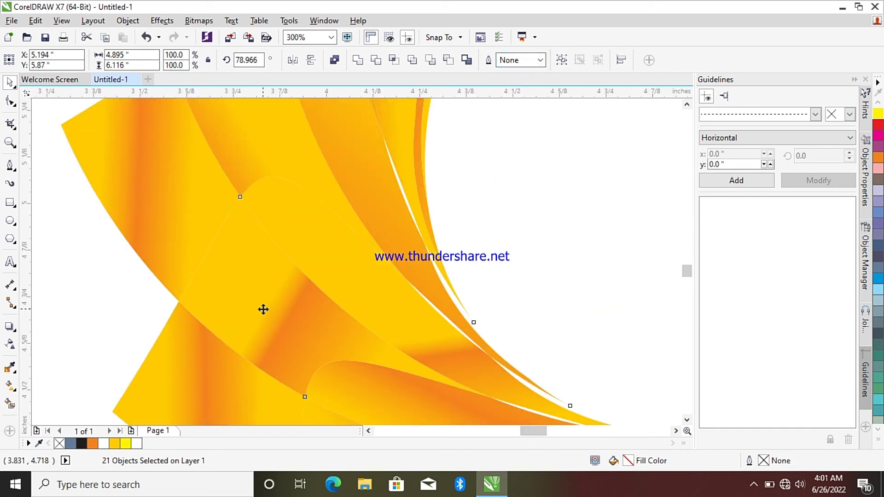
pyautogui.scroll(-4, 293, 293)
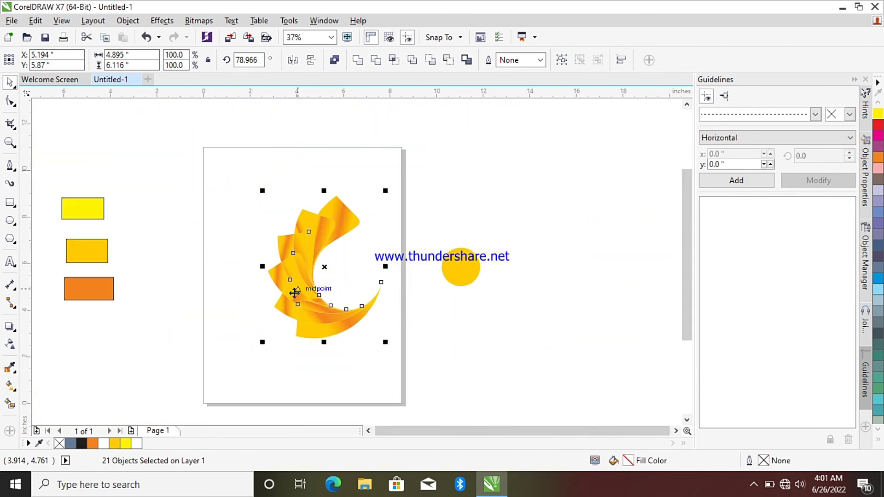
pyautogui.scroll(1, 294, 293)
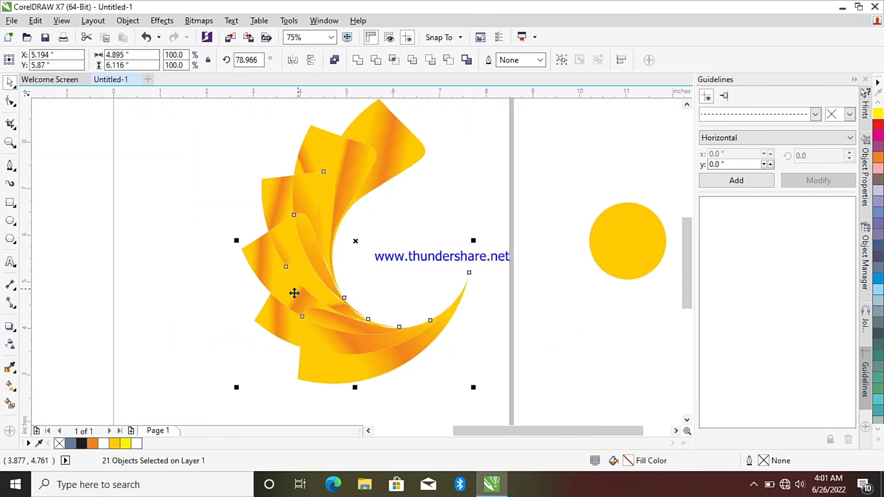
pyautogui.scroll(-1, 294, 293)
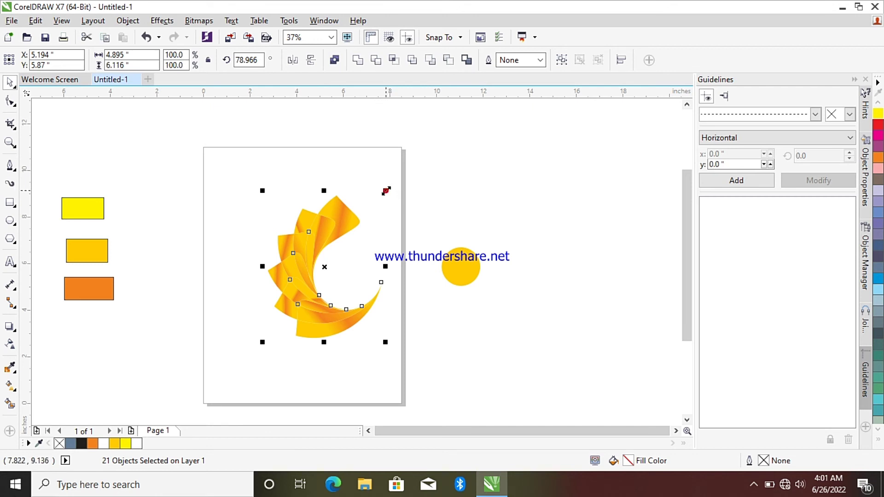
pyautogui.moveTo(386, 190); pyautogui.dragTo(412, 157)
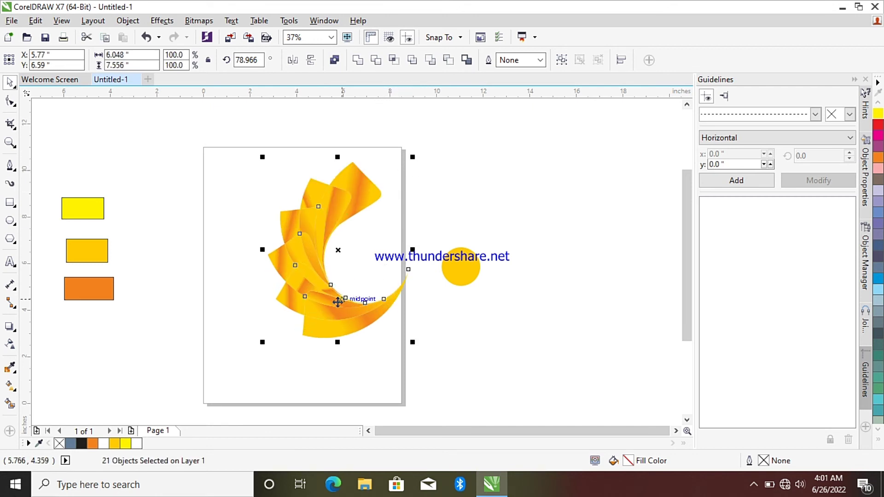
pyautogui.moveTo(331, 297); pyautogui.dragTo(316, 308)
pyautogui.click(381, 210)
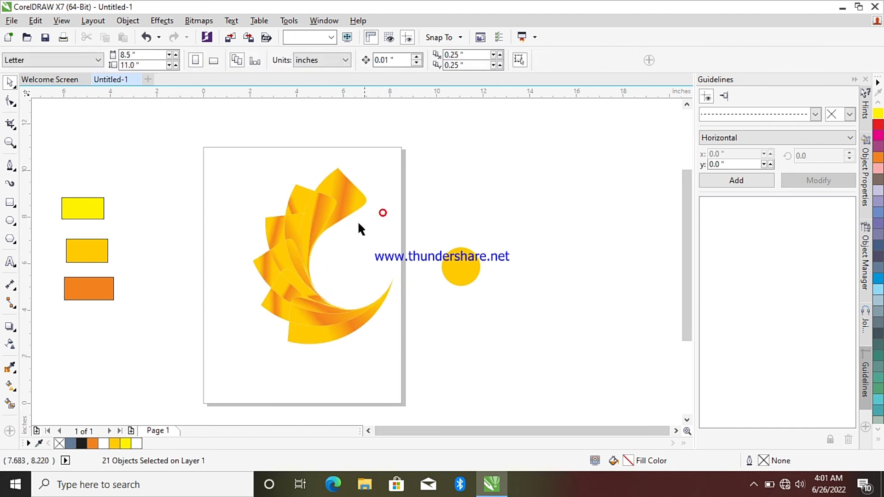
# Copy all the blades of the fan and paste a duplicate in place
pyautogui.click(299, 236)
pyautogui.click(248, 184)
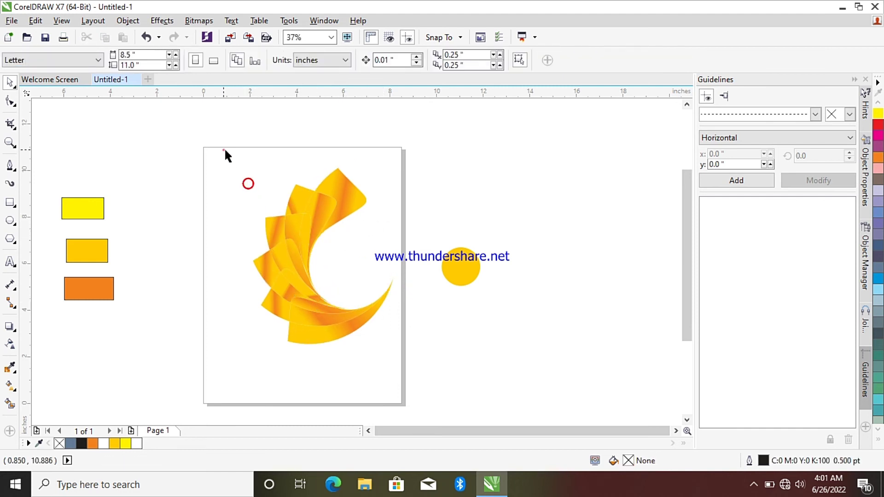
pyautogui.moveTo(223, 149); pyautogui.dragTo(410, 391)
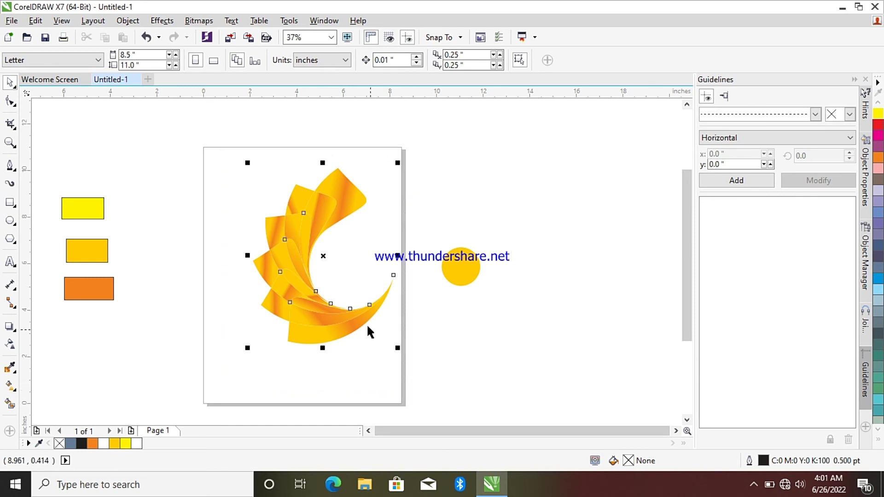
pyautogui.rightClick(286, 249)
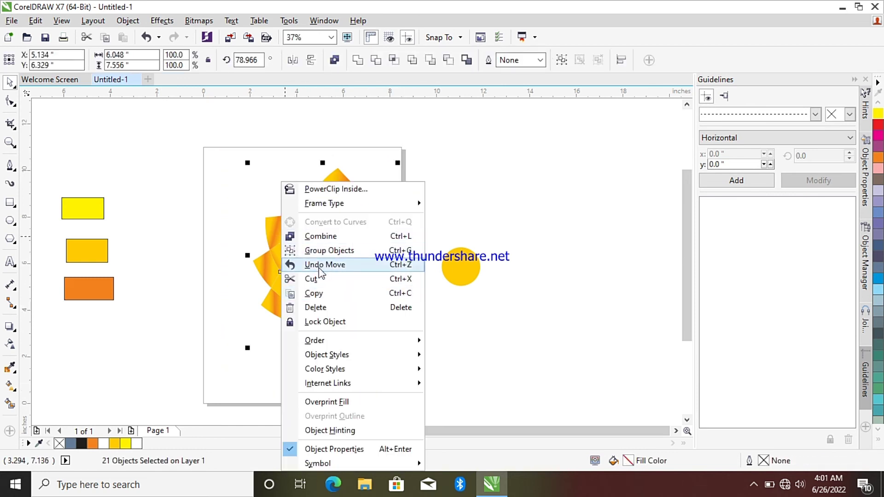
pyautogui.click(320, 296)
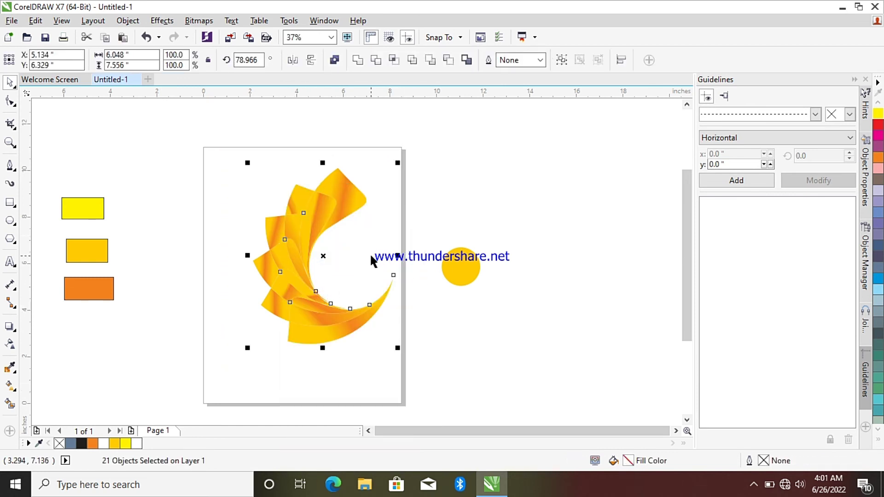
pyautogui.rightClick(364, 243)
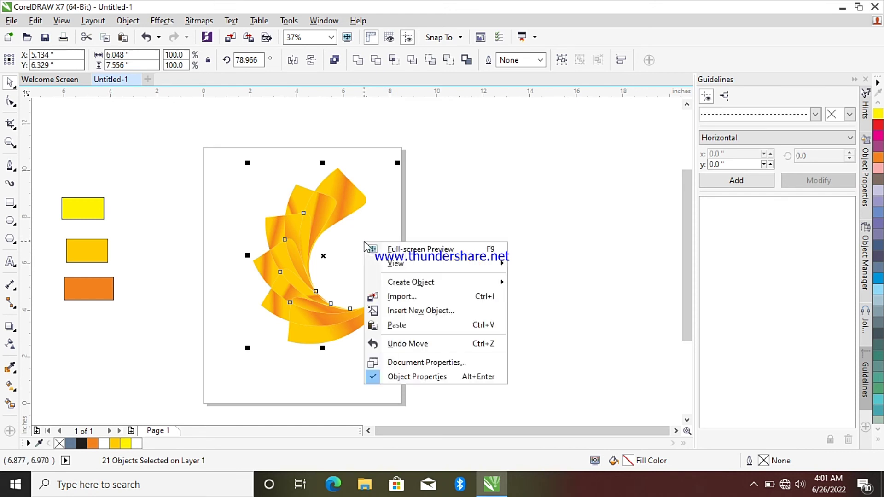
pyautogui.click(398, 325)
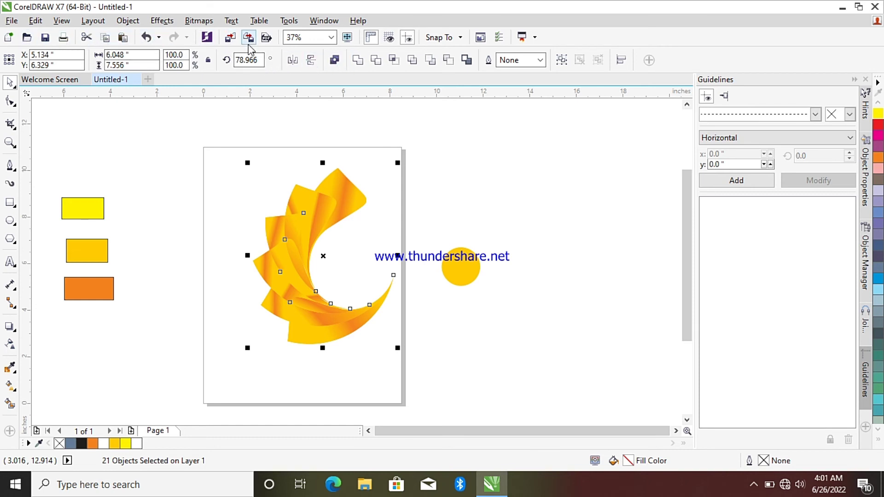
# Mirror the pasted fan horizontally, shrink it to about 3.926 by 4.905 inches, and shift it toward the page's right edge
pyautogui.click(291, 61)
pyautogui.moveTo(356, 251)
pyautogui.mouseDown()
pyautogui.moveTo(404, 211)
pyautogui.moveTo(444, 123)
pyautogui.moveTo(433, 202)
pyautogui.mouseUp()
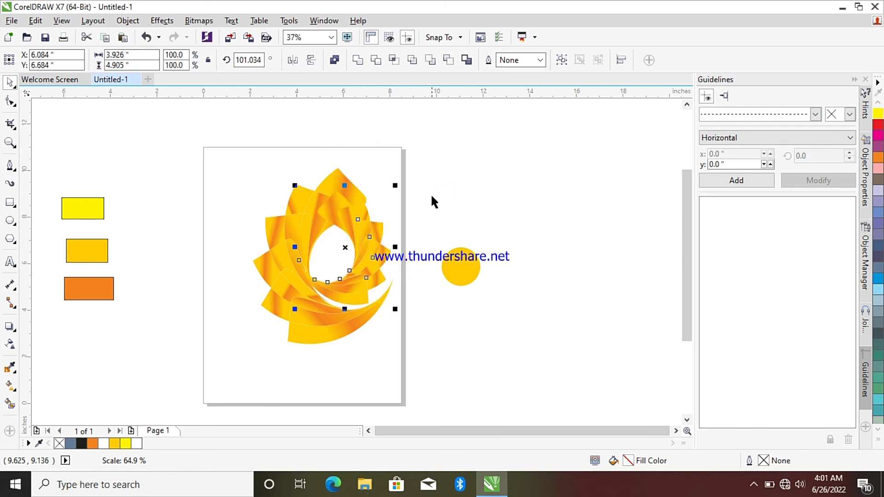
pyautogui.moveTo(353, 250); pyautogui.dragTo(391, 254)
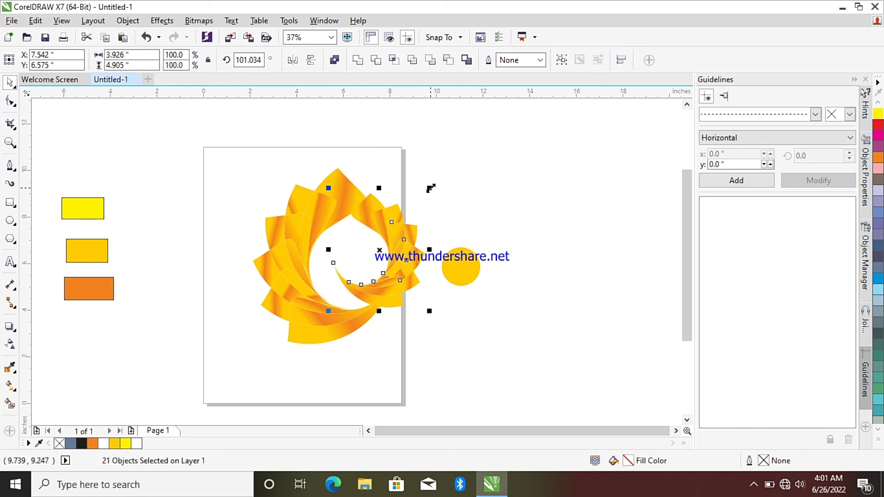
# Shrink the mirrored fan further to about 2.524 by 3.154 inches and place it inside the large fan's opening
pyautogui.moveTo(431, 188); pyautogui.dragTo(423, 204)
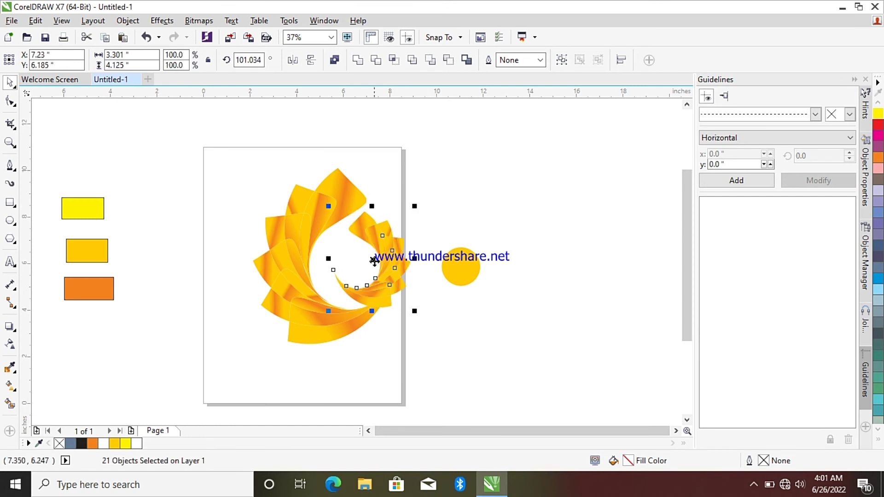
pyautogui.moveTo(375, 261); pyautogui.dragTo(379, 271)
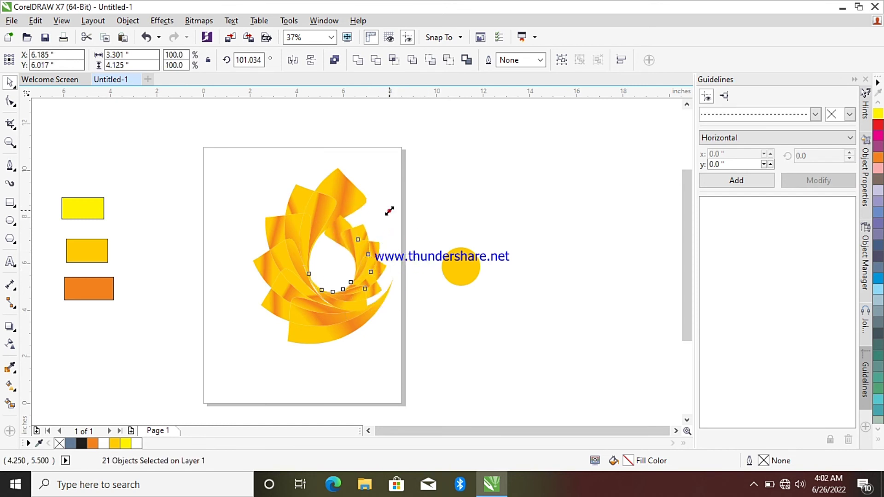
pyautogui.moveTo(389, 212); pyautogui.dragTo(386, 240)
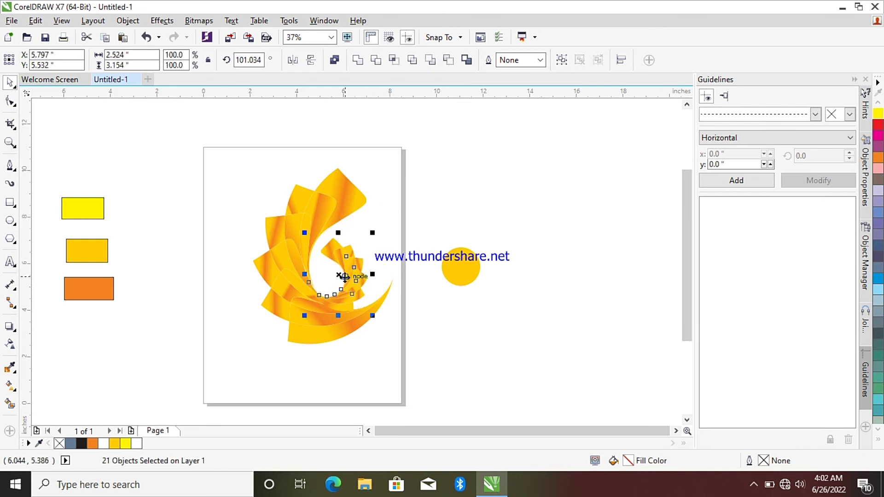
pyautogui.moveTo(354, 275); pyautogui.dragTo(369, 265)
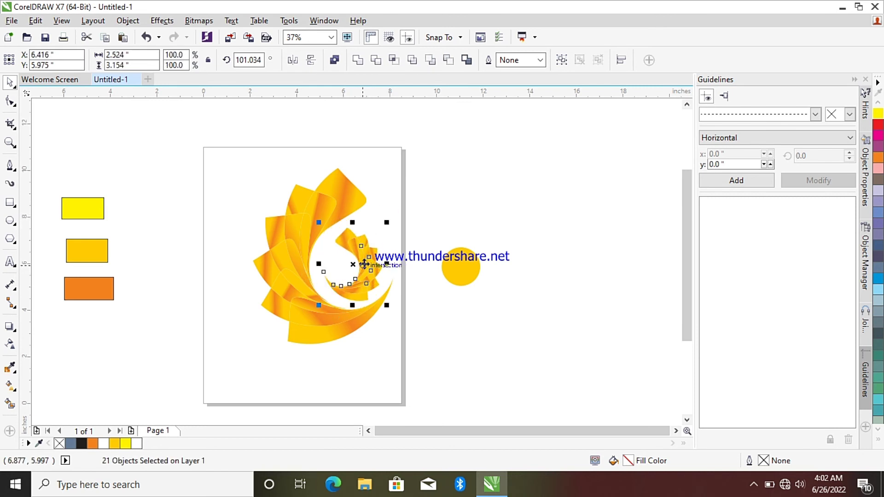
pyautogui.click(332, 199)
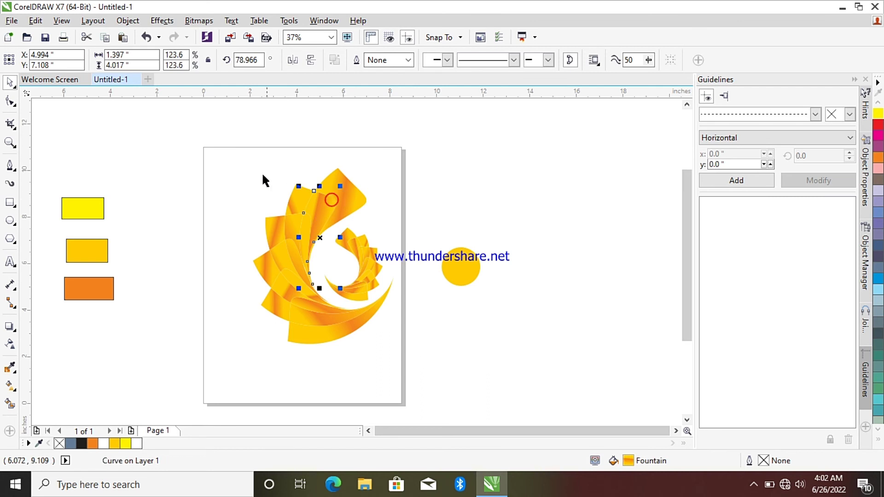
pyautogui.click(237, 165)
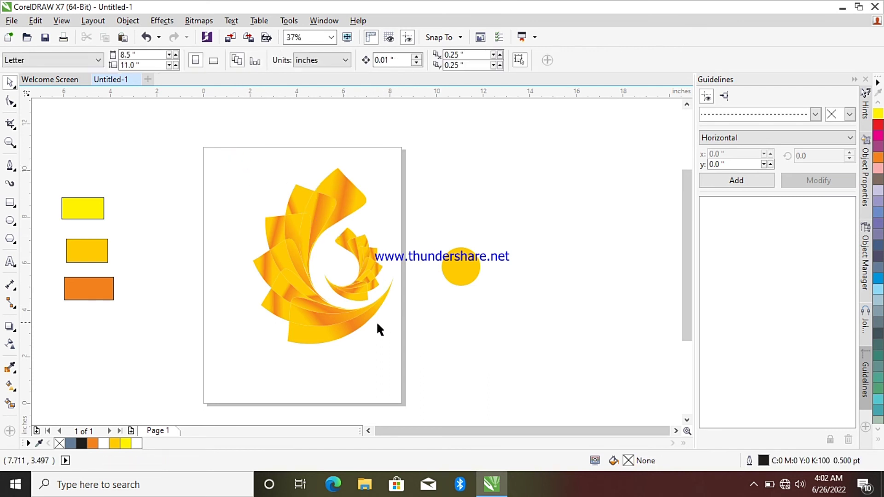
pyautogui.moveTo(243, 172); pyautogui.dragTo(371, 332)
pyautogui.click(238, 198)
pyautogui.click(344, 195)
pyautogui.press('Escape')
# Try to gather the large fan's blades into one selection by adding them one at a time
pyautogui.click(297, 197)
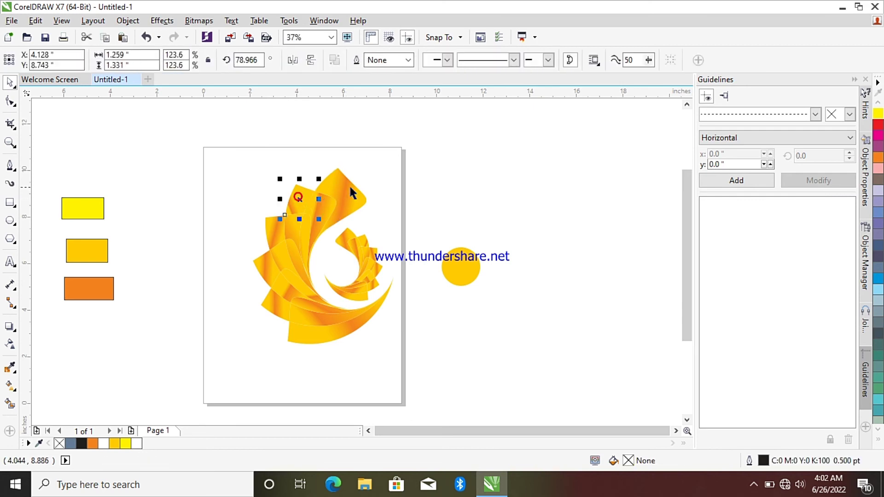
pyautogui.keyDown('shift'); pyautogui.click(292, 220); pyautogui.keyUp('shift')
pyautogui.keyDown('shift'); pyautogui.click(288, 226); pyautogui.keyUp('shift')
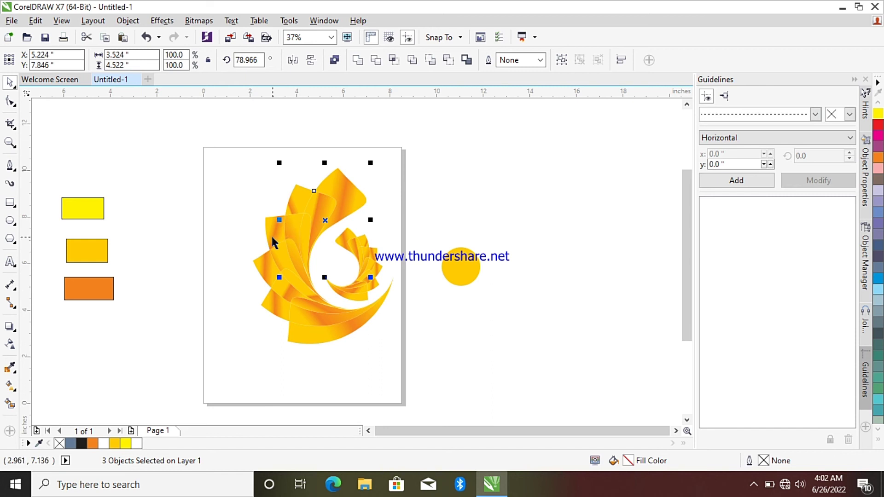
pyautogui.keyDown('shift'); pyautogui.click(268, 236); pyautogui.keyUp('shift')
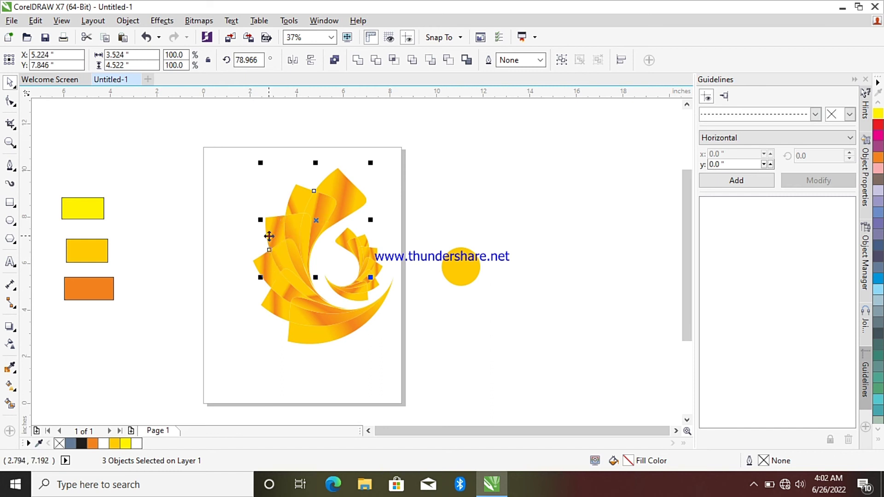
pyautogui.keyDown('shift'); pyautogui.click(268, 266); pyautogui.keyUp('shift')
pyautogui.keyDown('shift'); pyautogui.click(282, 260); pyautogui.keyUp('shift')
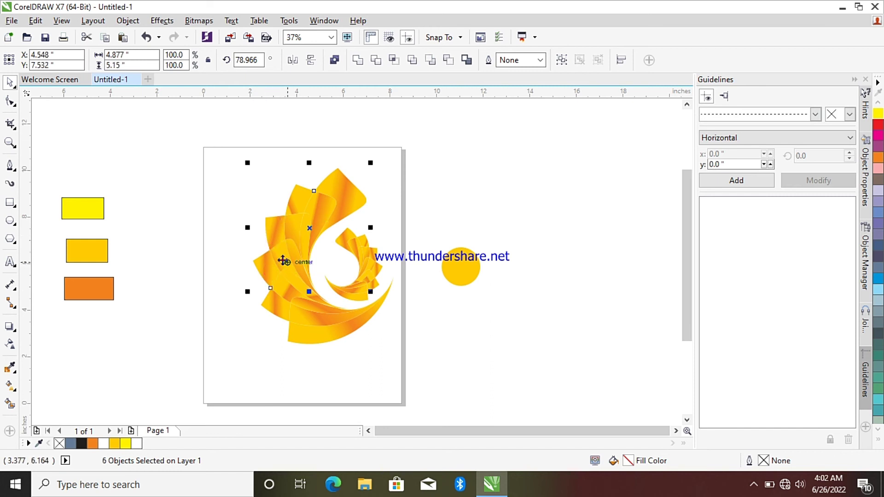
pyautogui.keyDown('shift'); pyautogui.click(305, 275); pyautogui.keyUp('shift')
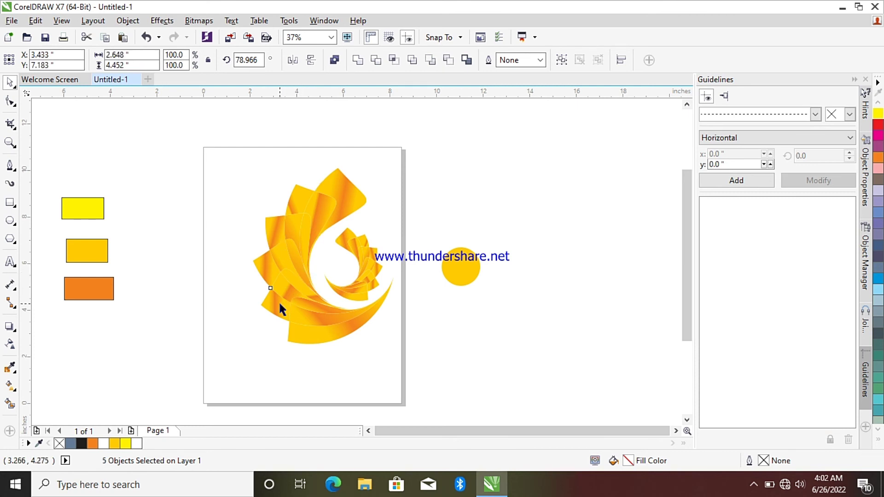
pyautogui.keyDown('shift'); pyautogui.click(279, 304); pyautogui.keyUp('shift')
pyautogui.moveTo(278, 304); pyautogui.dragTo(340, 356)
# Move the small mirrored fan out of the large fan to the empty area beside the page, past the yellow circle
pyautogui.moveTo(342, 275)
pyautogui.mouseDown()
pyautogui.moveTo(325, 316)
pyautogui.moveTo(309, 315)
pyautogui.mouseUp()
pyautogui.moveTo(356, 266); pyautogui.dragTo(528, 237)
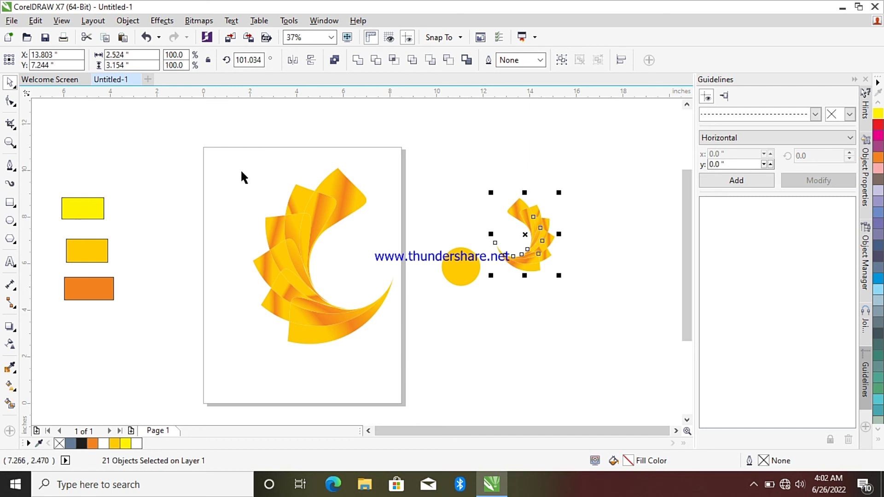
# Select all blades of the large fan and move it up and toward the page's left edge
pyautogui.moveTo(217, 142); pyautogui.dragTo(410, 404)
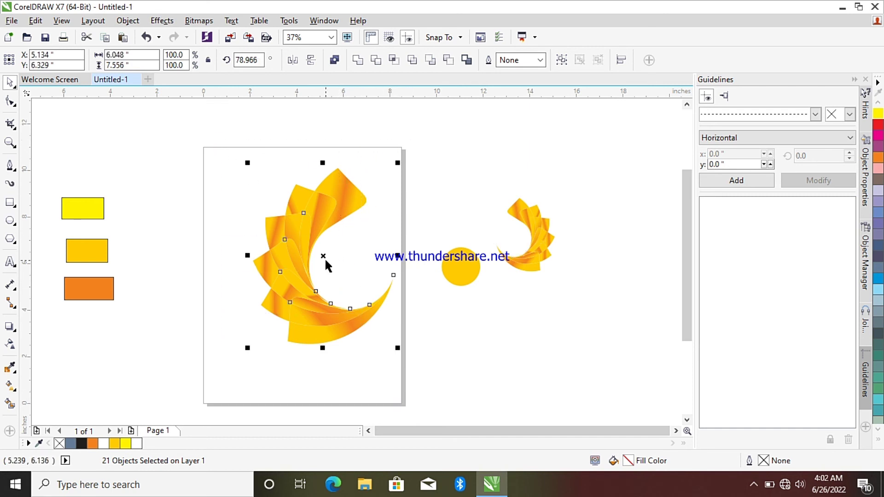
pyautogui.moveTo(325, 258); pyautogui.dragTo(301, 234)
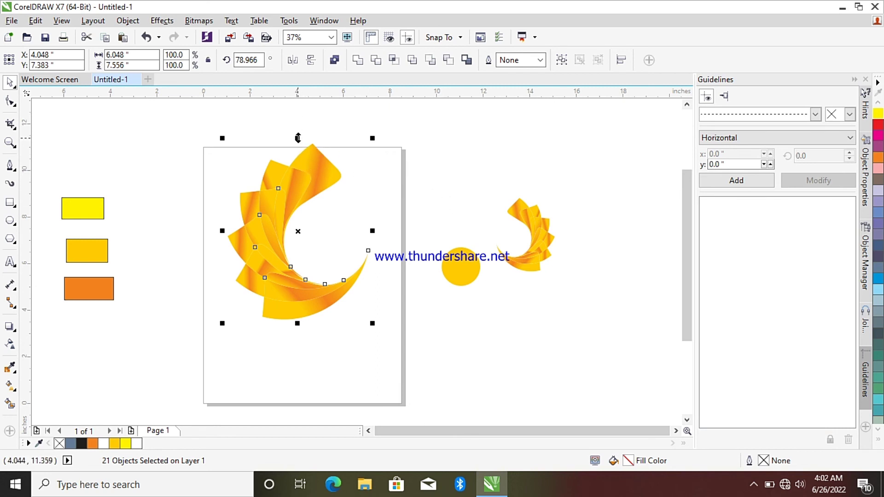
# Try stretching both fans vertically, the large one to about 10.504 inches high and the small one to about 3.997 inches
pyautogui.moveTo(298, 137)
pyautogui.mouseDown()
pyautogui.moveTo(296, 95)
pyautogui.moveTo(288, 136)
pyautogui.moveTo(294, 129)
pyautogui.mouseUp()
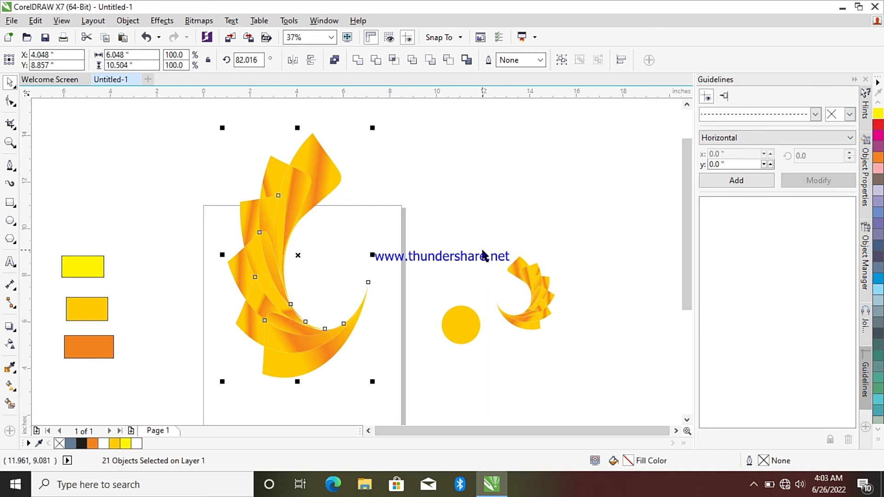
pyautogui.moveTo(483, 251); pyautogui.dragTo(581, 370)
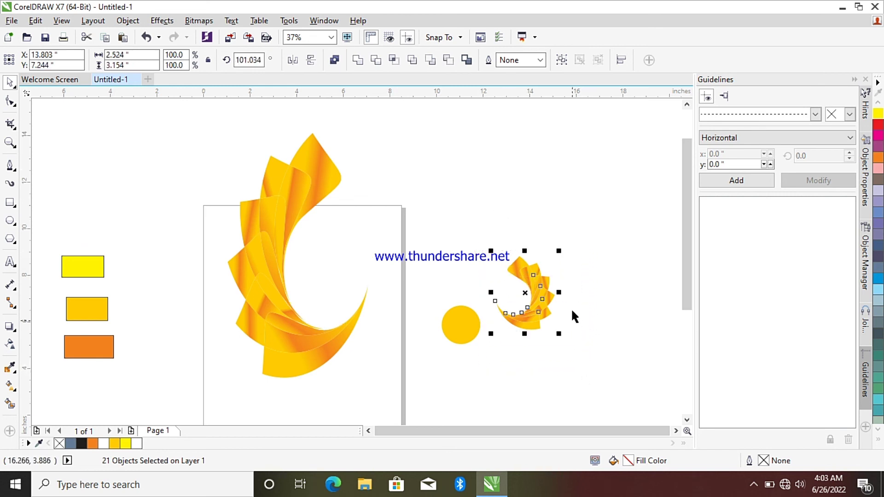
pyautogui.moveTo(525, 250); pyautogui.dragTo(524, 231)
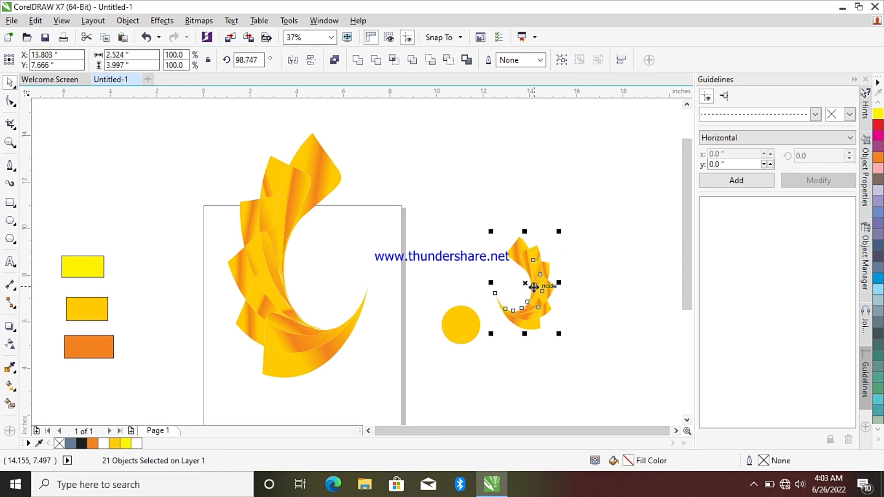
# Try placing the stretched small fan inside the large fan's opening, with the yellow circle between them
pyautogui.moveTo(534, 287); pyautogui.dragTo(337, 283)
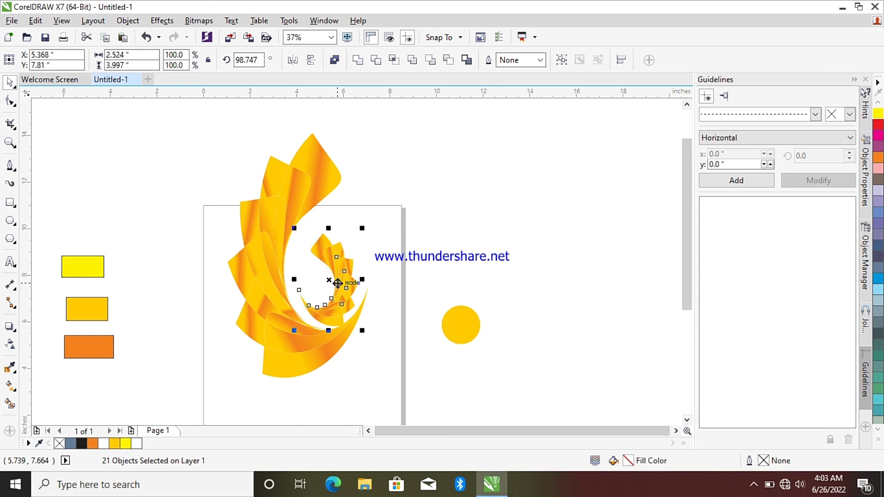
pyautogui.click(459, 327)
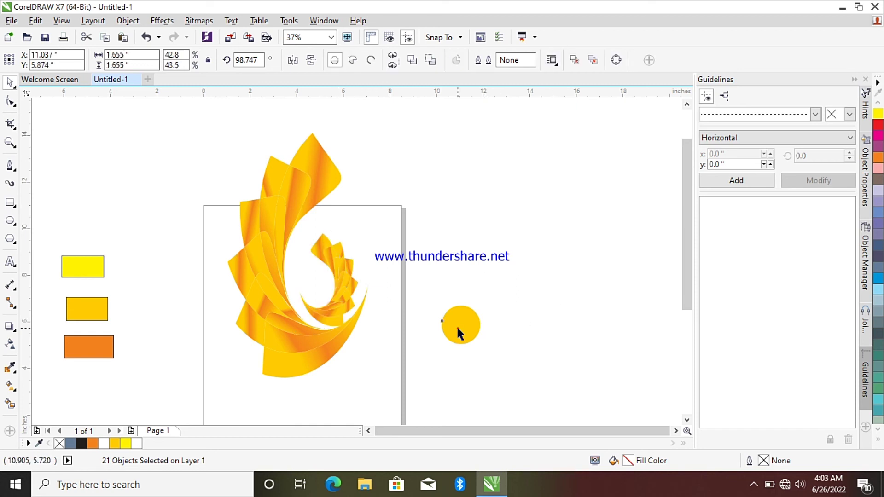
pyautogui.moveTo(458, 327); pyautogui.dragTo(309, 277)
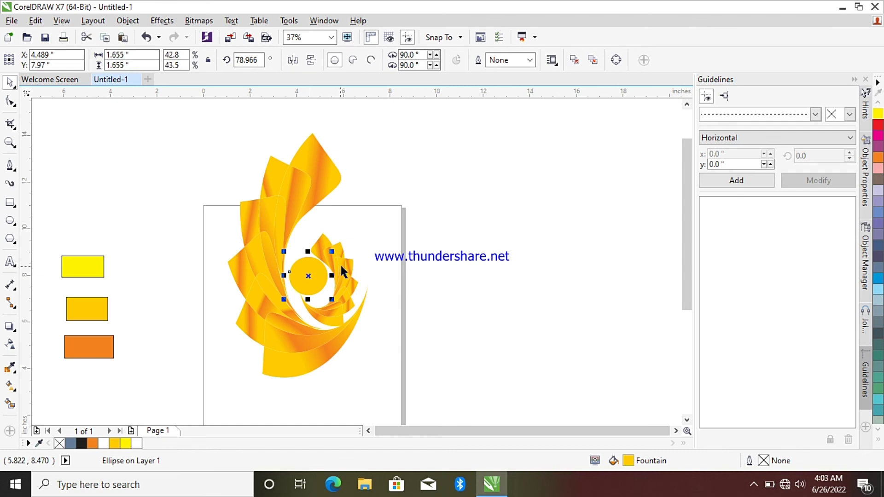
pyautogui.click(349, 287)
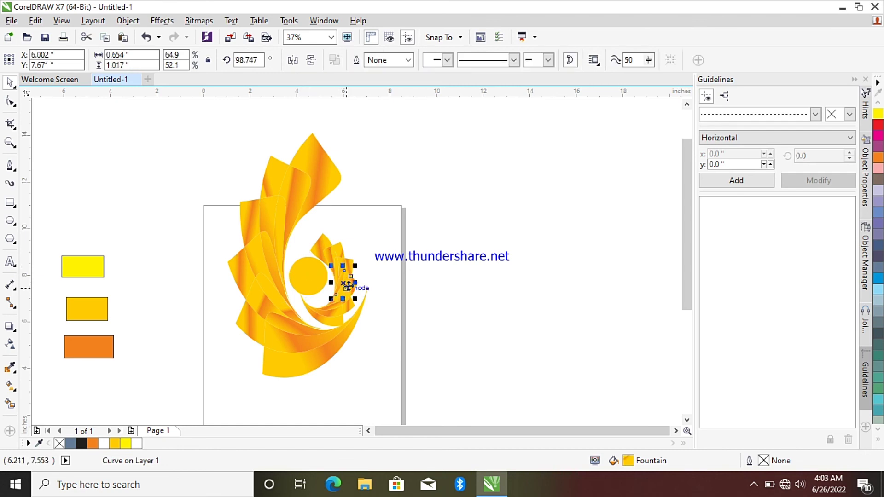
pyautogui.click(336, 215)
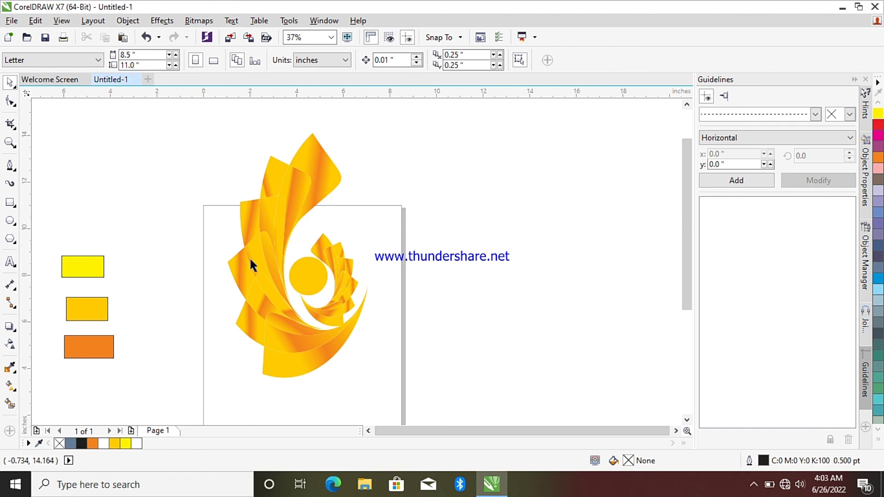
pyautogui.click(308, 306)
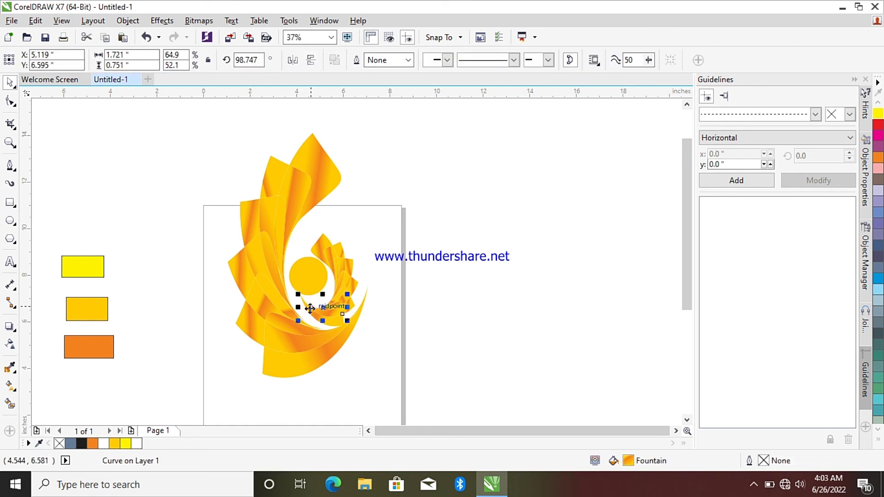
# Undo the placement of the small fan and circle and the vertical stretching of both fans
pyautogui.click(147, 37)
pyautogui.click(148, 37)
pyautogui.click(147, 38)
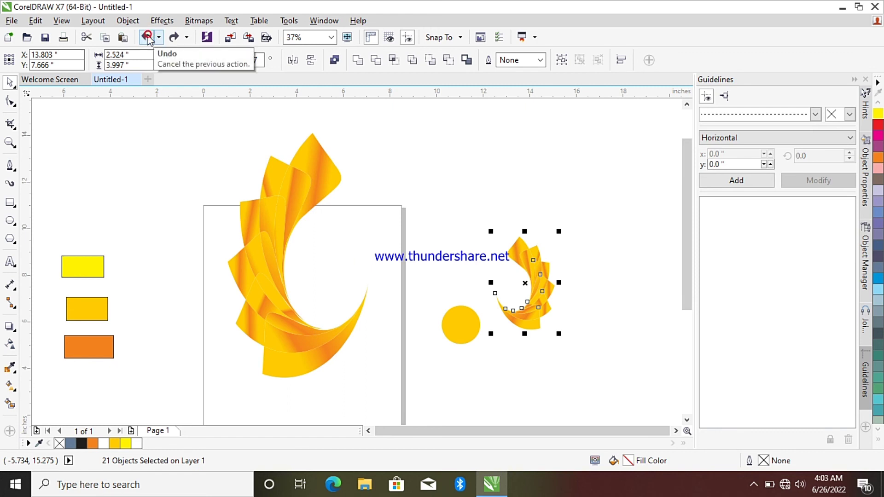
pyautogui.click(148, 38)
pyautogui.click(147, 38)
pyautogui.click(147, 38)
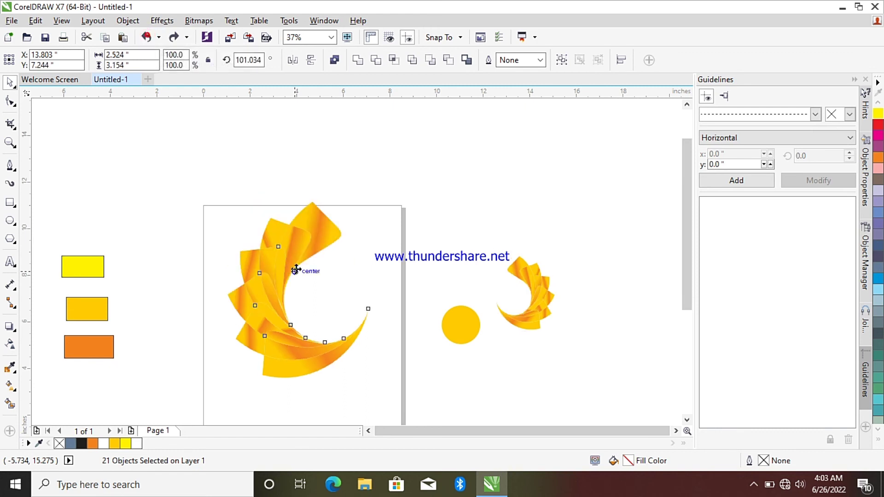
pyautogui.hotkey('ctrl', 'z')
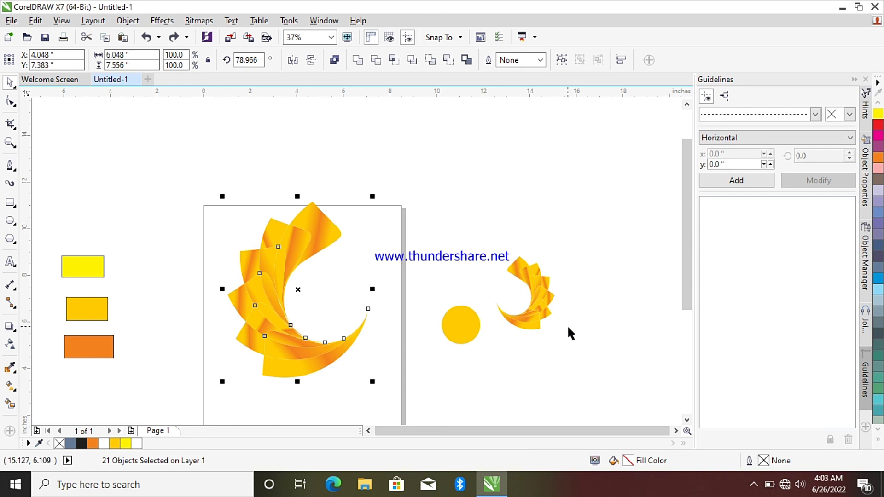
# Select the whole small mirrored fan beside the page and rotate it counterclockwise to an angle of about 129.4°
pyautogui.click(491, 239)
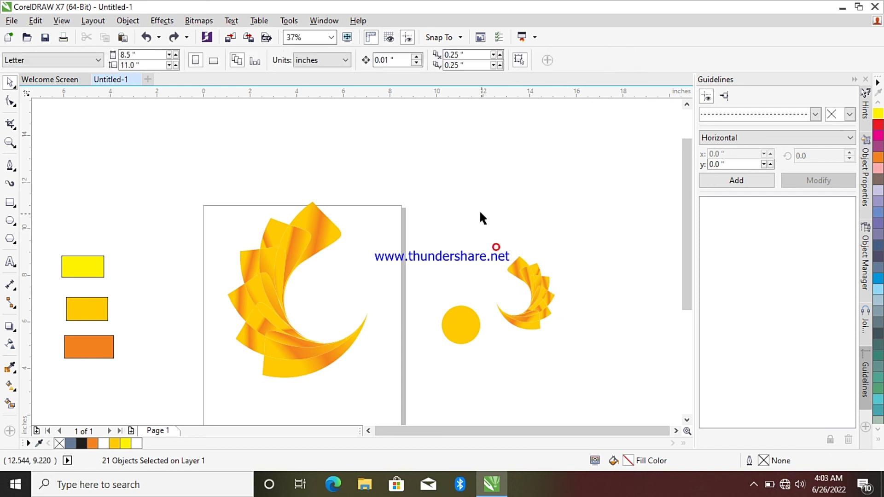
pyautogui.moveTo(492, 239); pyautogui.dragTo(566, 355)
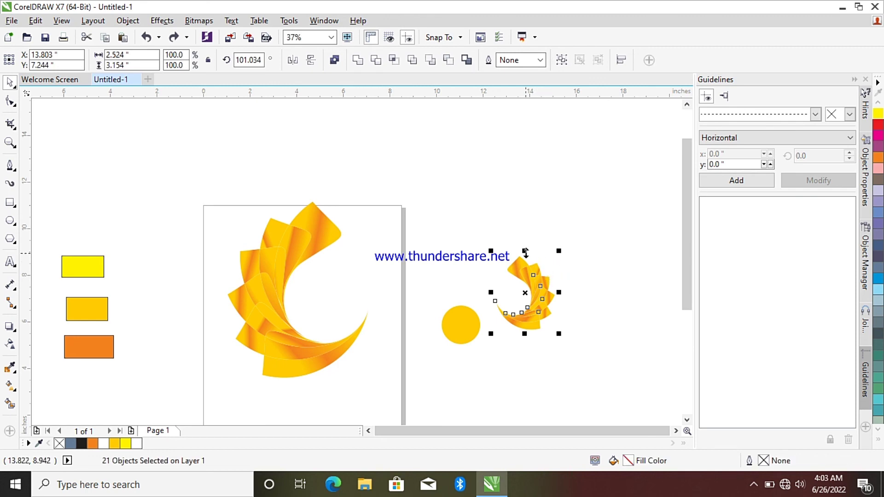
pyautogui.moveTo(536, 306); pyautogui.dragTo(535, 299)
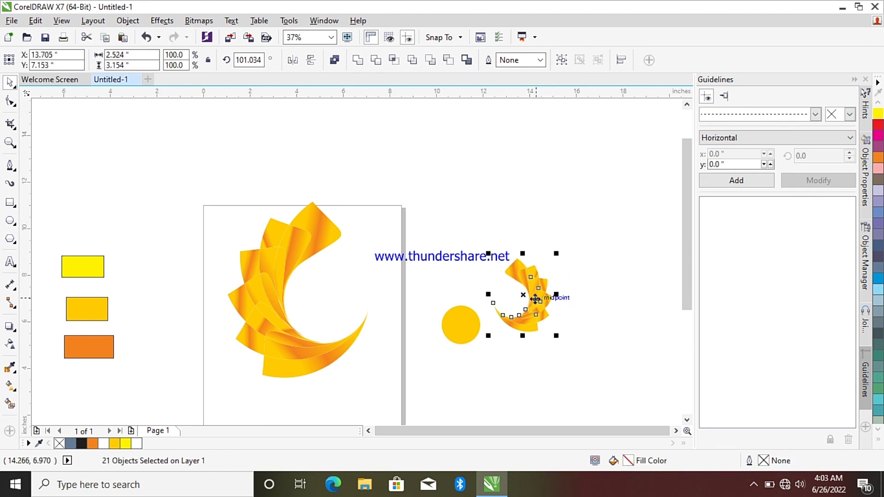
pyautogui.click(535, 299)
pyautogui.moveTo(555, 253)
pyautogui.mouseDown()
pyautogui.moveTo(546, 234)
pyautogui.moveTo(556, 256)
pyautogui.mouseUp()
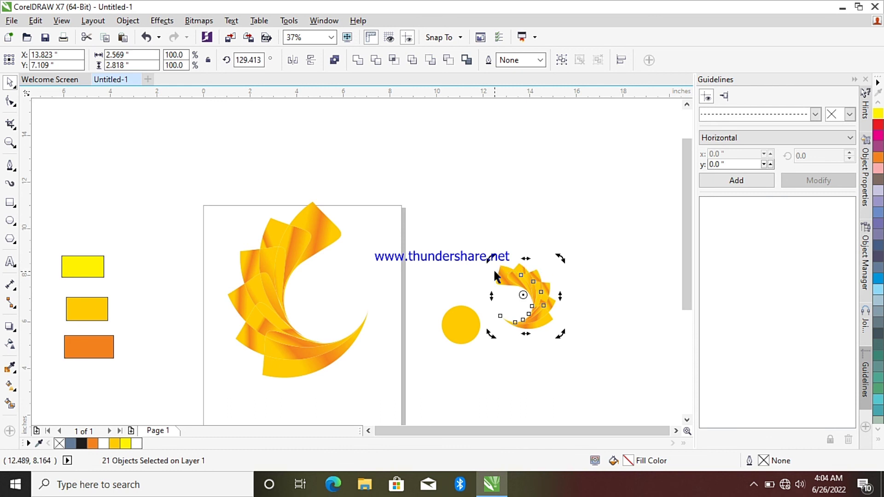
# Group the small fan's blades and place the group inside the large fan's opening
pyautogui.click(524, 295)
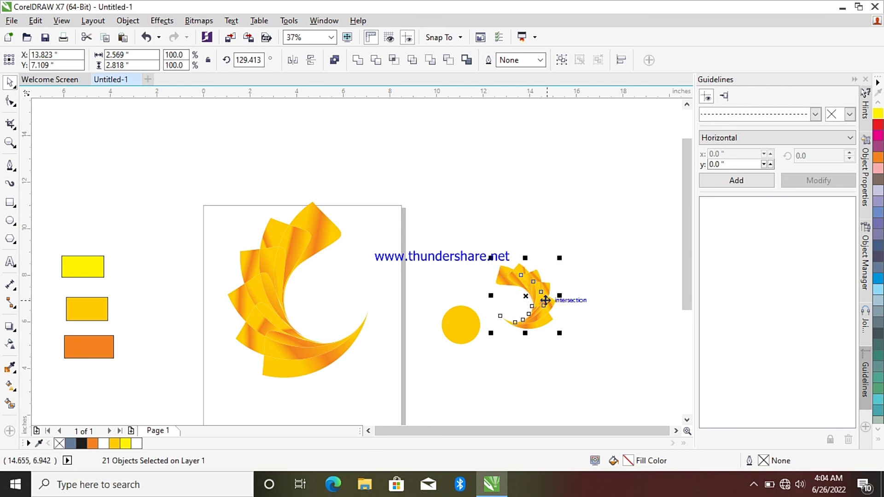
pyautogui.hotkey('ctrl', 'g')
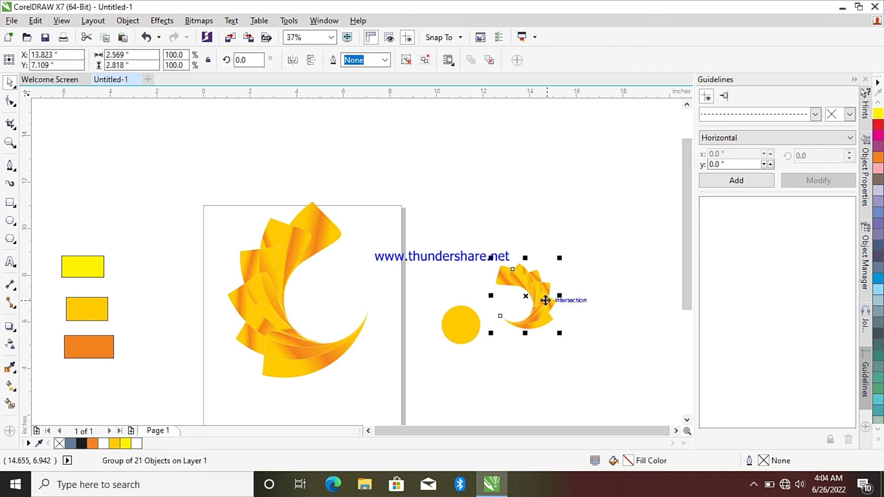
pyautogui.moveTo(525, 296); pyautogui.dragTo(334, 303)
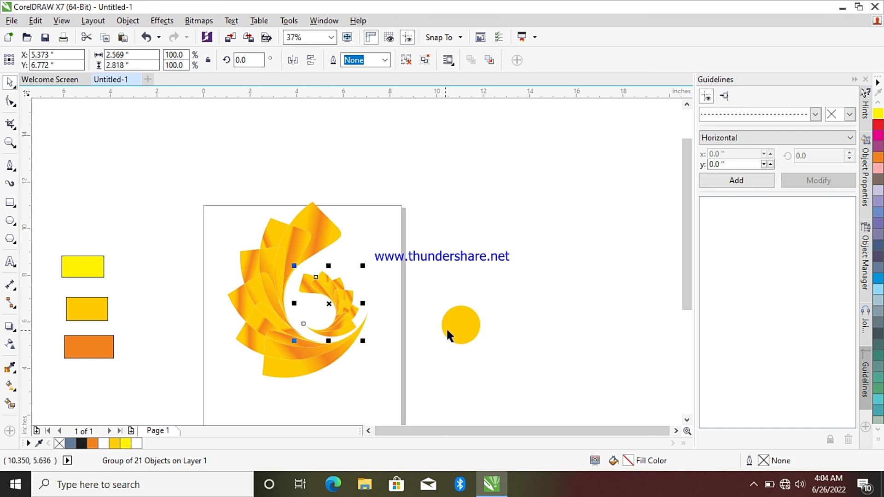
# Shrink the yellow circle to about 1.194 inches in diameter and place it inside the small fan's curve
pyautogui.click(458, 329)
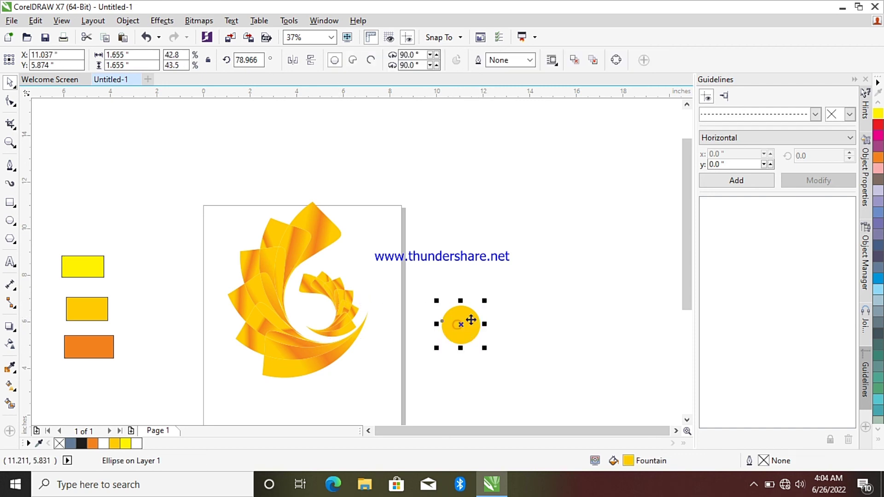
pyautogui.moveTo(482, 302); pyautogui.dragTo(312, 311)
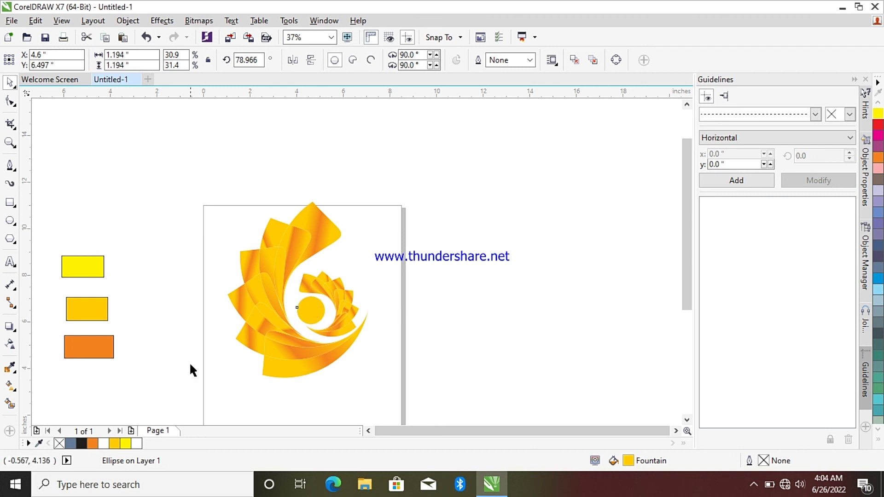
pyautogui.scroll(-1, 189, 361)
pyautogui.scroll(-1, 191, 373)
pyautogui.scroll(3, 173, 373)
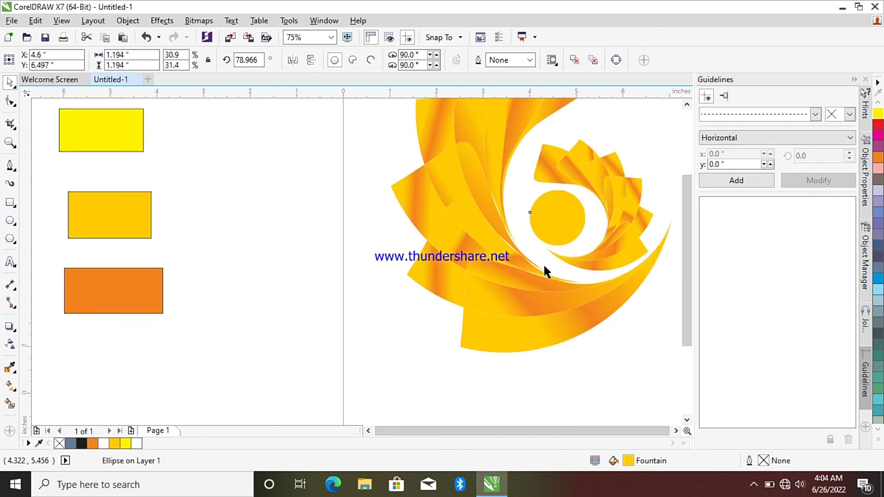
pyautogui.scroll(-1, 543, 263)
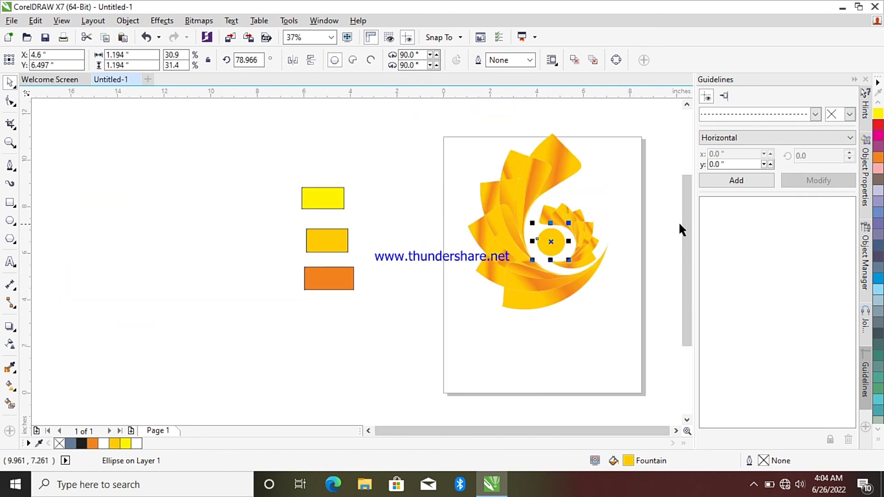
# Delete the three yellow and orange reference rectangles beside the page
pyautogui.moveTo(684, 222); pyautogui.dragTo(685, 213)
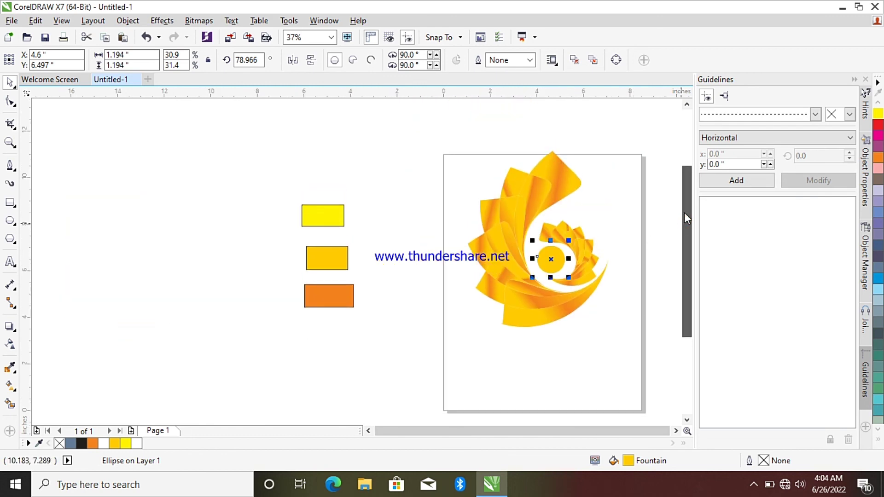
pyautogui.moveTo(272, 175); pyautogui.dragTo(391, 364)
pyautogui.rightClick(337, 271)
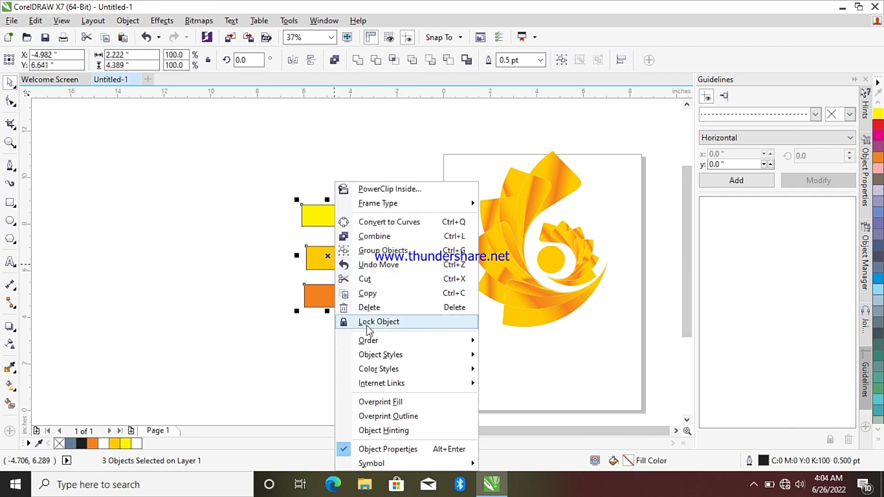
pyautogui.click(368, 307)
# Select the complete logo, move it off the page into the empty area on its left, and deselect it
pyautogui.moveTo(439, 129); pyautogui.dragTo(629, 389)
pyautogui.moveTo(538, 240); pyautogui.dragTo(338, 225)
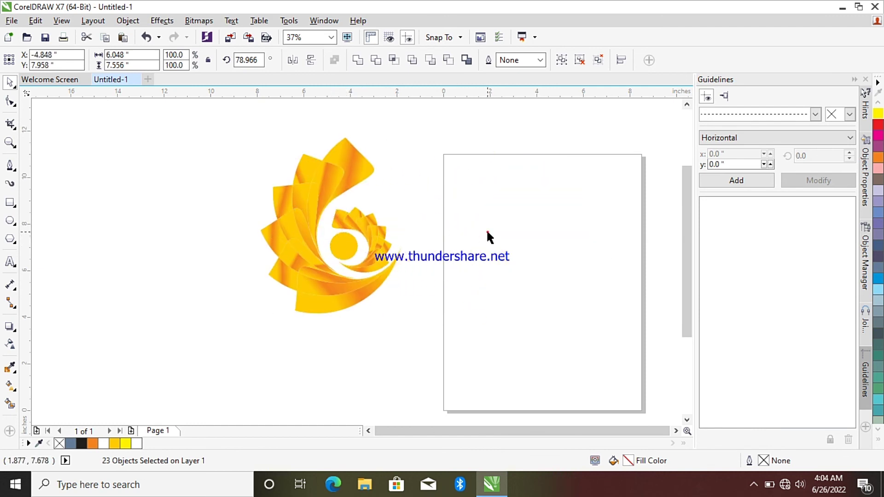
pyautogui.click(487, 232)
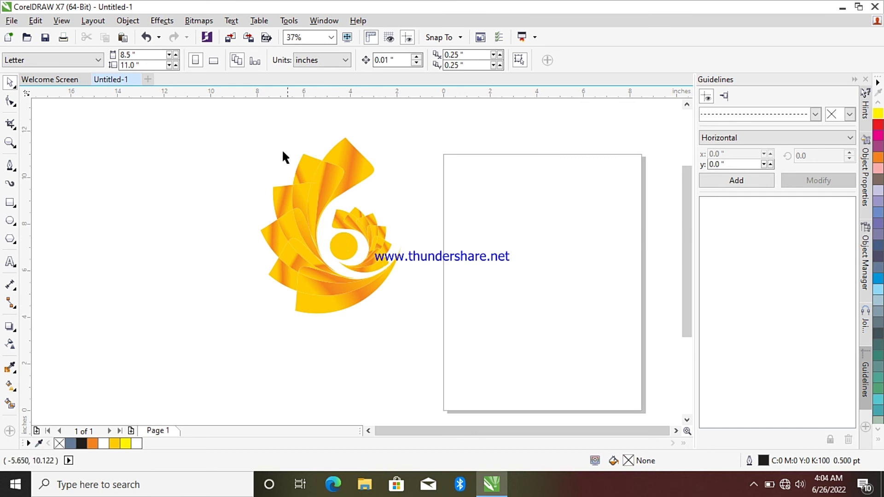
# Examine the blade edges and the gaps around the circle of the finished logo up close
pyautogui.scroll(2, 322, 196)
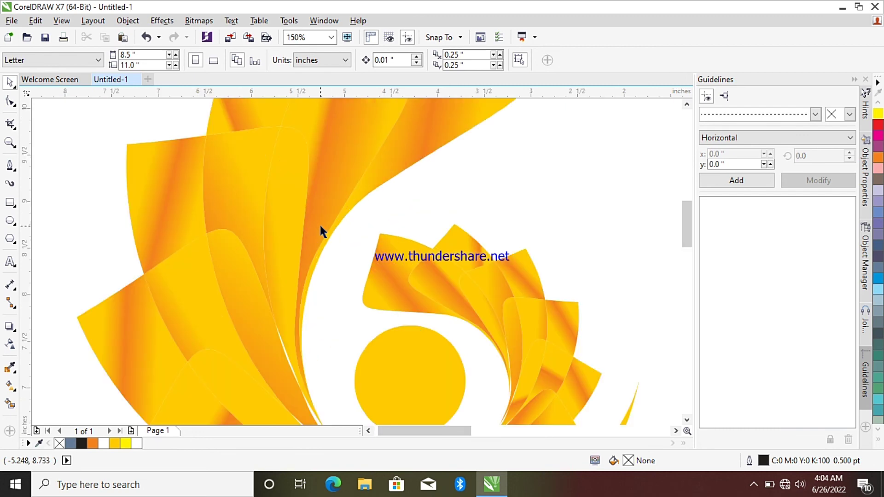
pyautogui.scroll(-1, 321, 231)
pyautogui.scroll(1, 323, 339)
pyautogui.scroll(1, 324, 339)
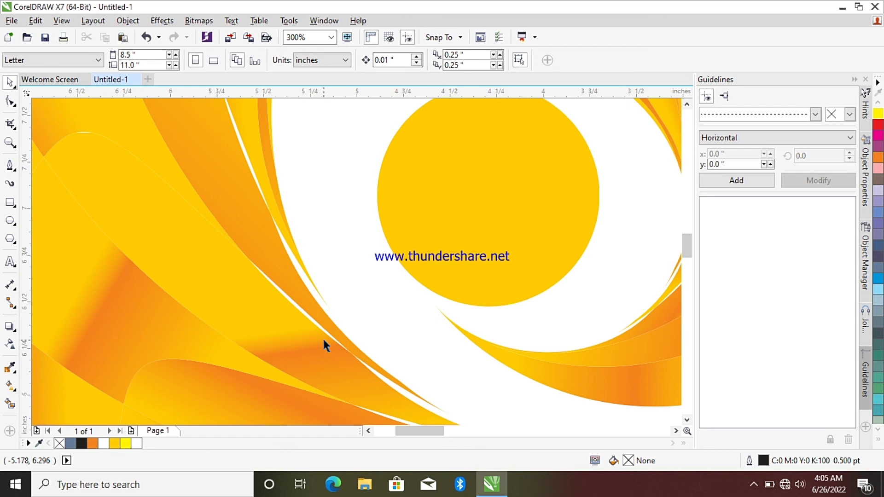
pyautogui.scroll(-2, 323, 344)
pyautogui.scroll(-1, 323, 343)
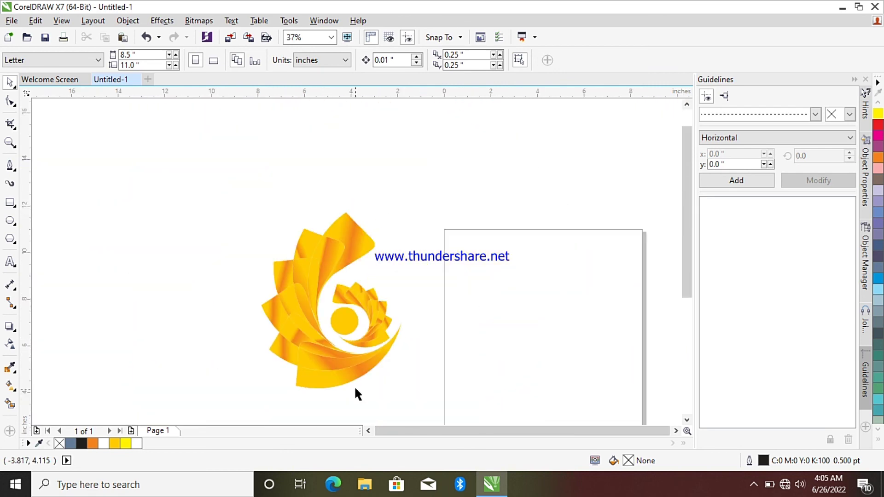
# Add the artistic text THANKS FOR WATCHING in the empty area just below the logo
pyautogui.moveTo(685, 189); pyautogui.dragTo(694, 233)
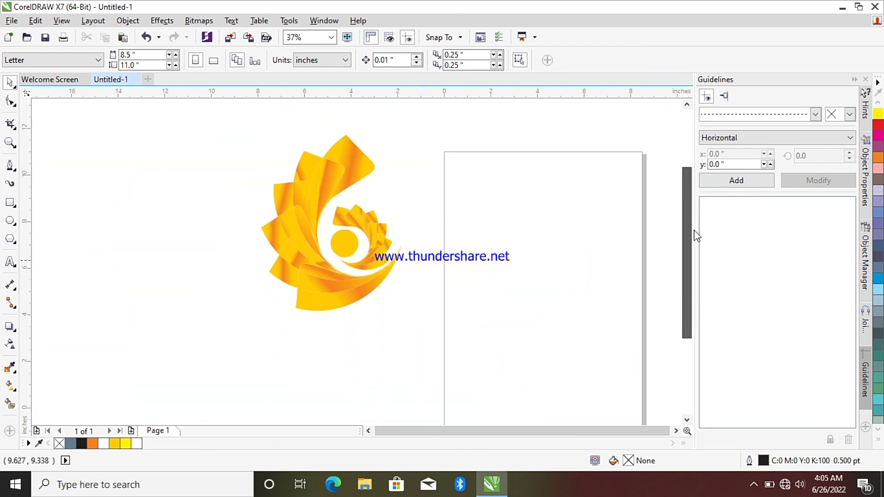
pyautogui.click(10, 263)
pyautogui.click(246, 330)
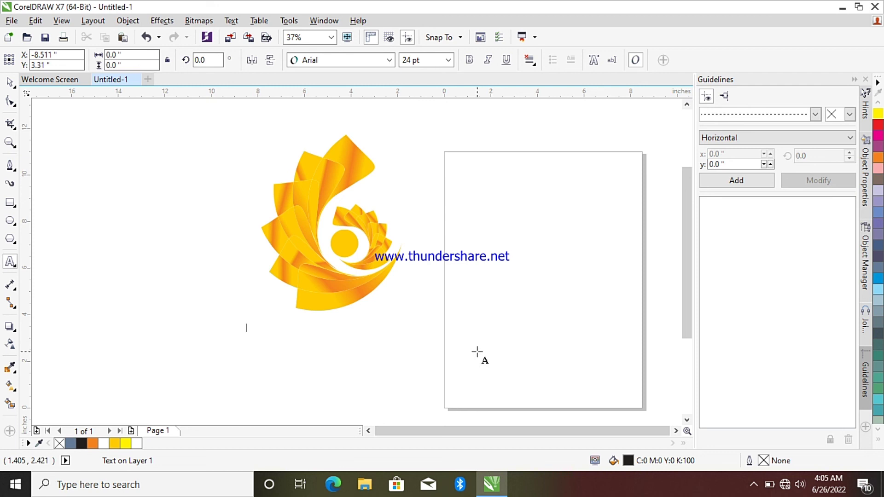
pyautogui.write('THANKS FOR')
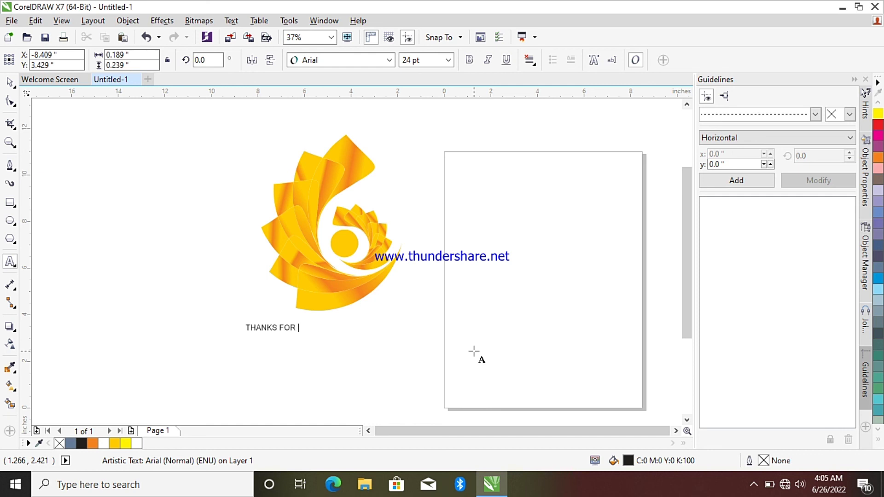
pyautogui.write('WATCHING')
# Set the THANKS FOR WATCHING text to Arial Bold-Italic and enlarge it to about 8.2 inches wide
pyautogui.click(389, 60)
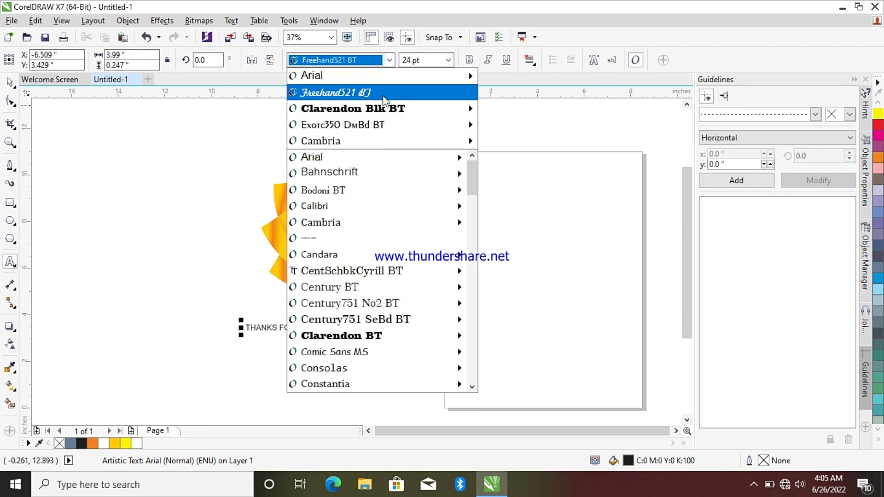
pyautogui.moveTo(386, 84)
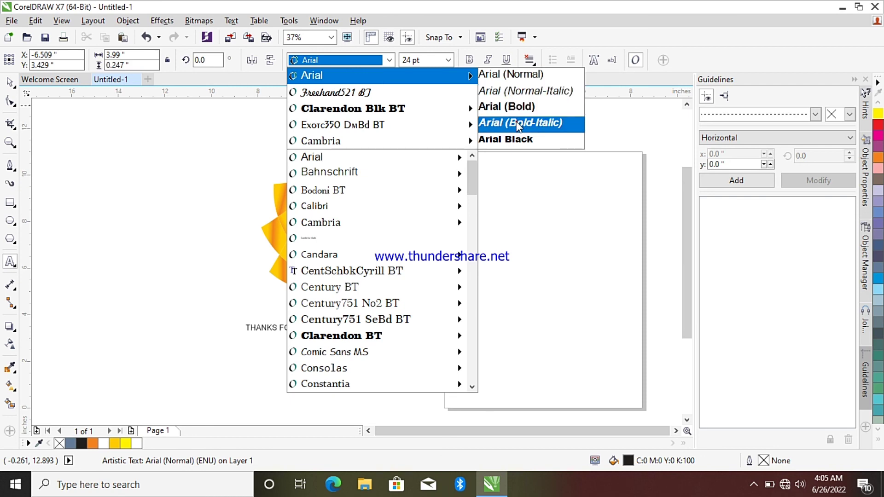
pyautogui.press('Escape')
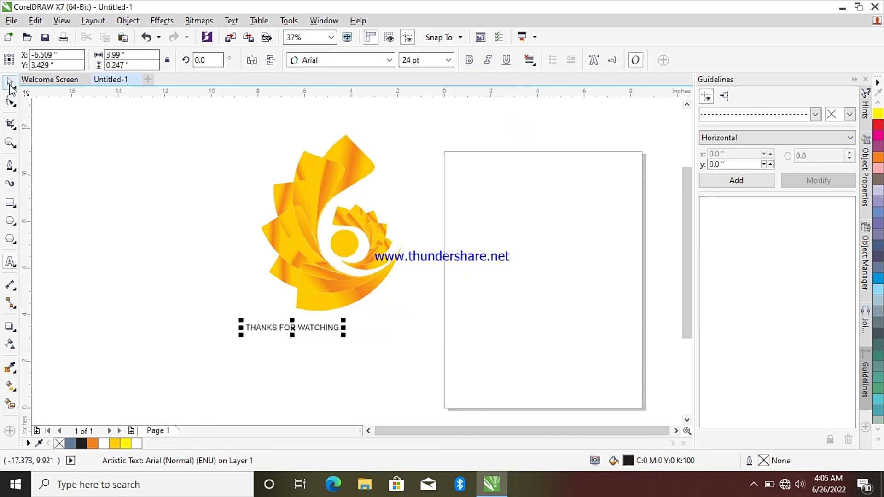
pyautogui.click(390, 60)
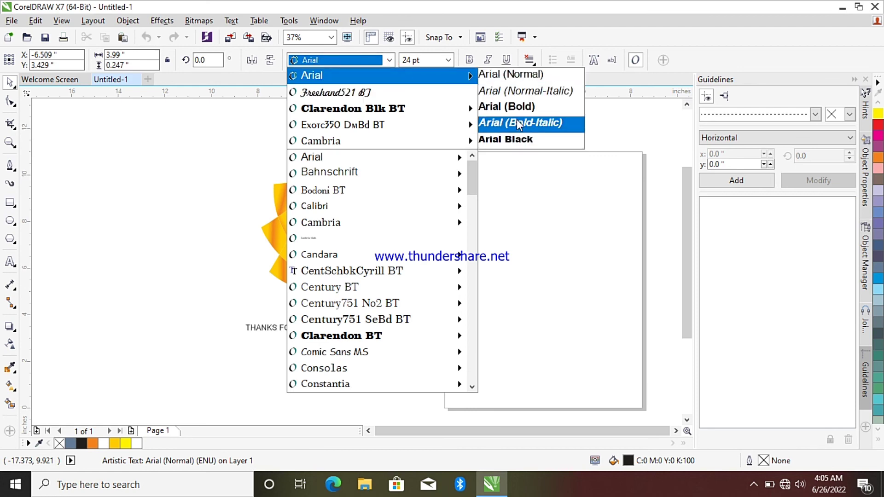
pyautogui.click(517, 122)
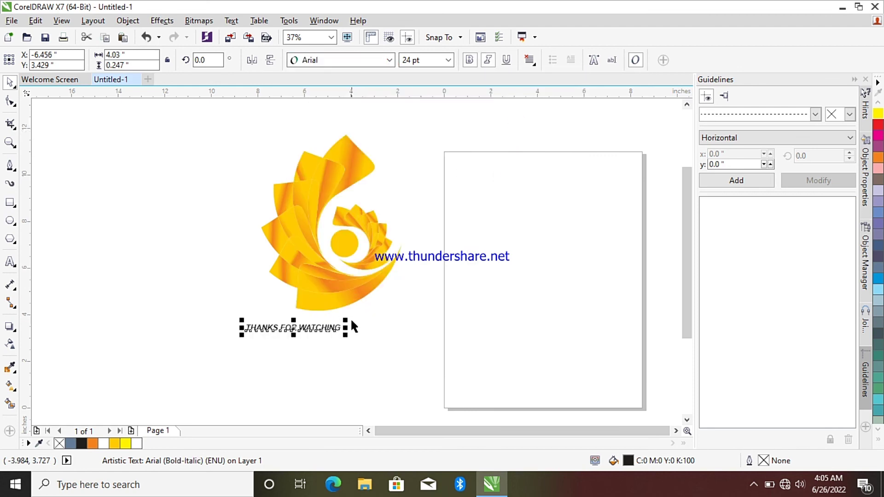
pyautogui.moveTo(352, 321); pyautogui.dragTo(445, 276)
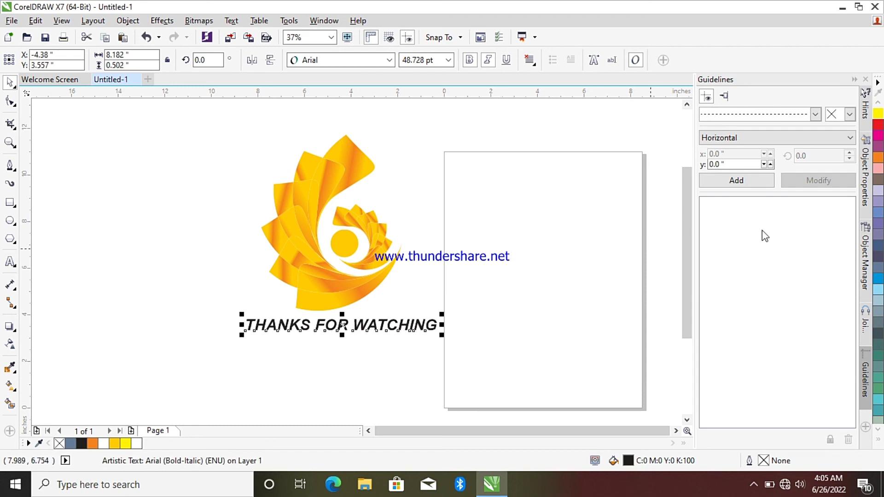
# Fill the THANKS FOR WATCHING text with red and move it slightly lower beneath the logo
pyautogui.click(879, 125)
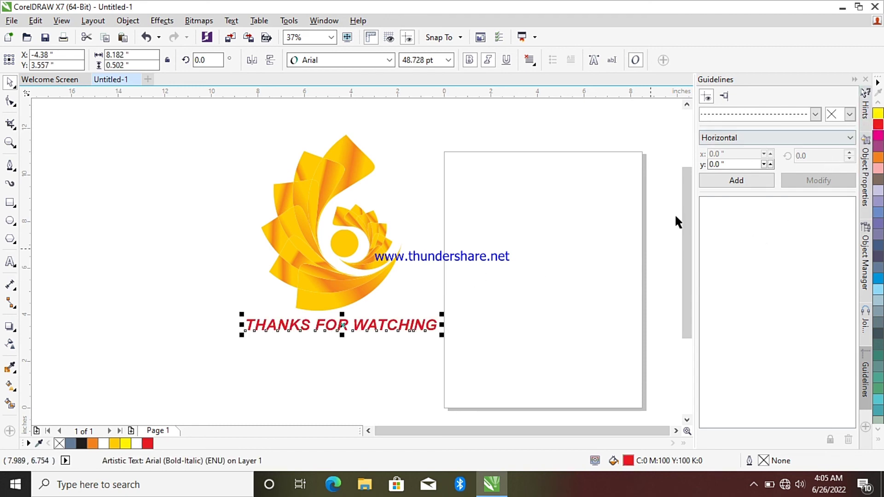
pyautogui.moveTo(340, 332); pyautogui.dragTo(335, 349)
pyautogui.scroll(-2, 344, 336)
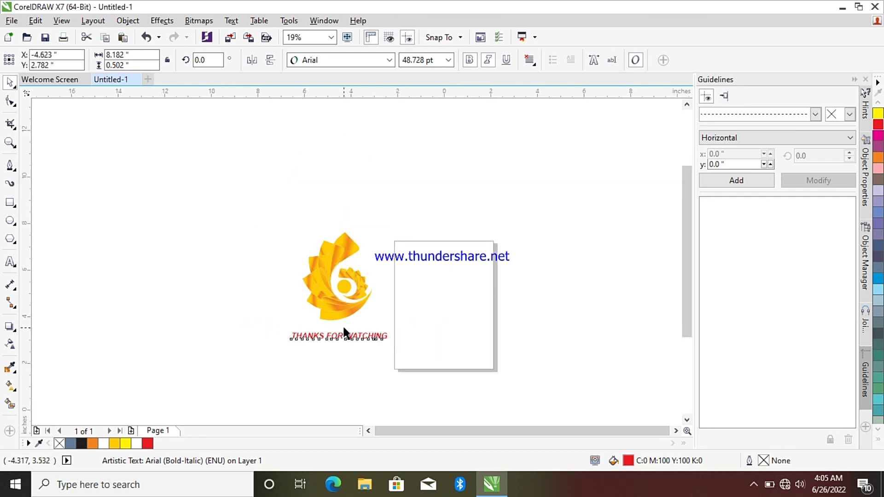
pyautogui.scroll(4, 342, 325)
pyautogui.scroll(-4, 361, 237)
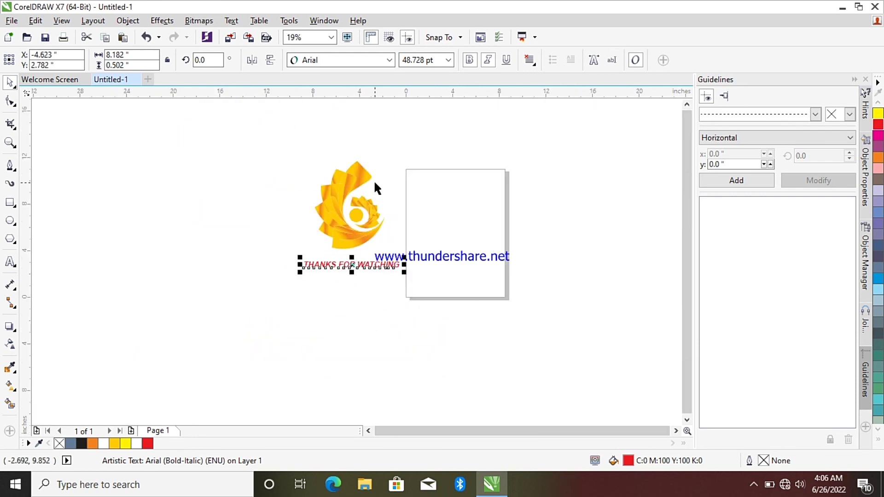
pyautogui.scroll(4, 375, 183)
pyautogui.scroll(-2, 374, 182)
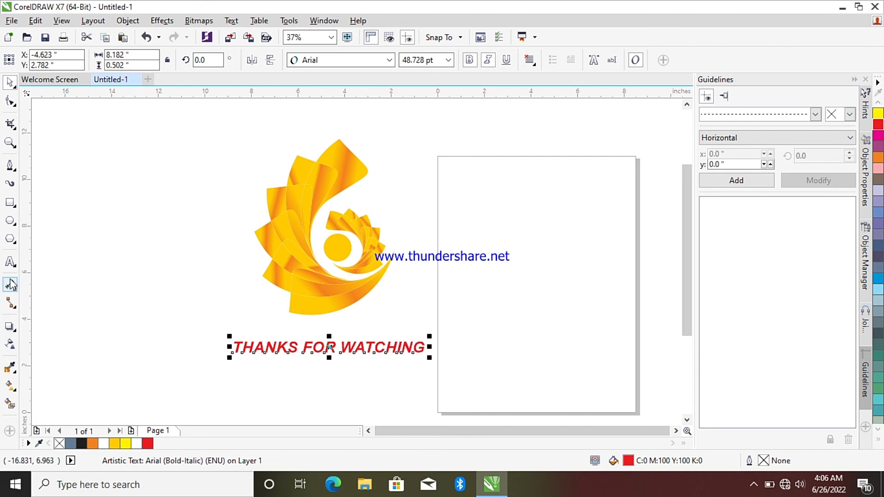
# Add the text VEE GRAPHICS beside the logo's lower right edge and set its font to Freehand521 BT
pyautogui.click(11, 263)
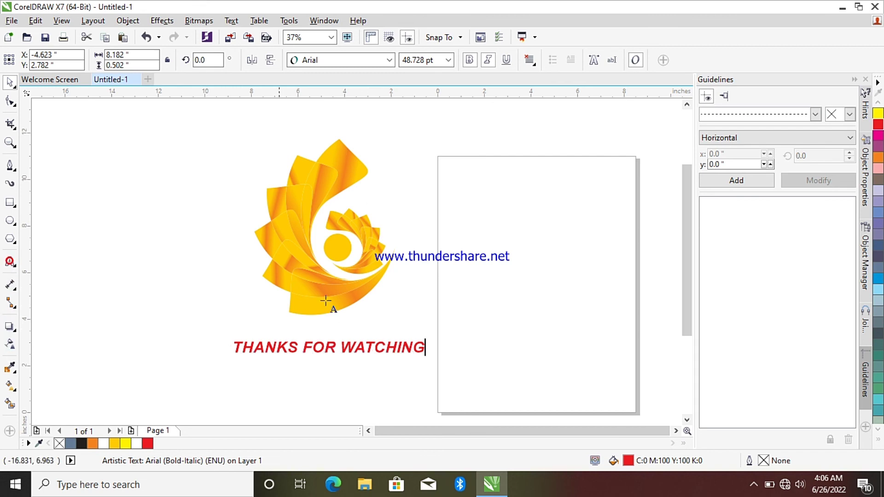
pyautogui.click(364, 309)
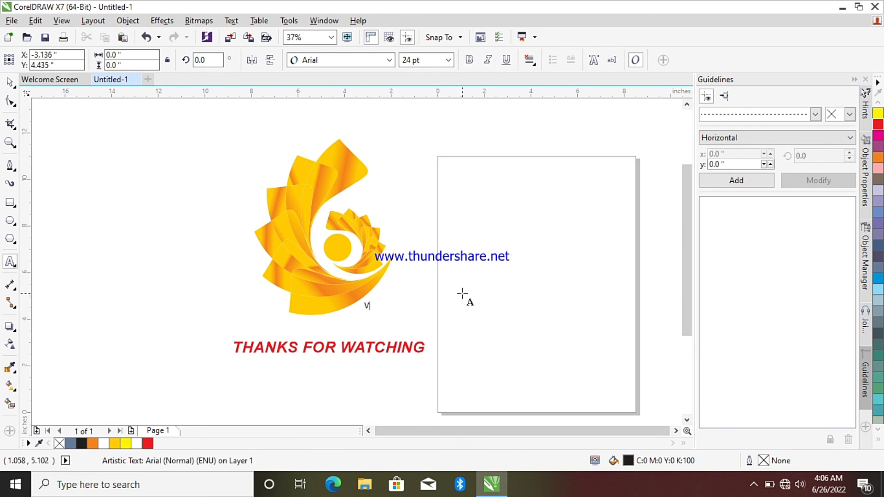
pyautogui.write('VEE GRAPHICS')
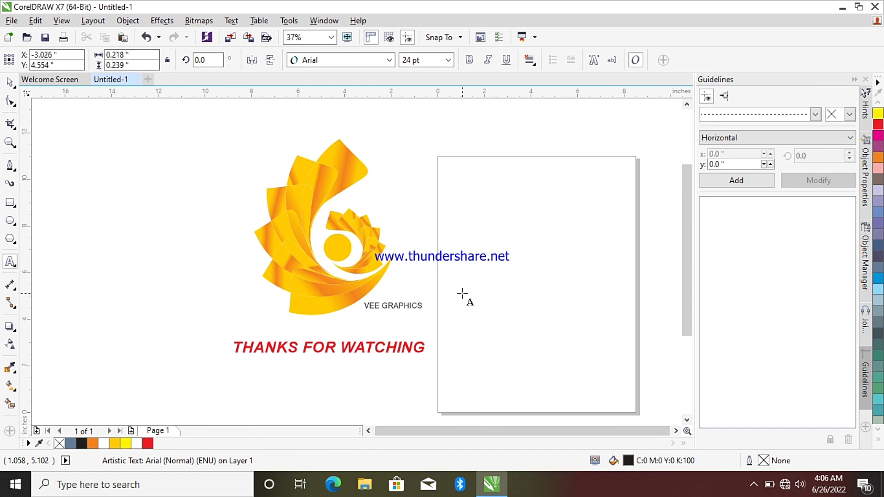
pyautogui.click(9, 83)
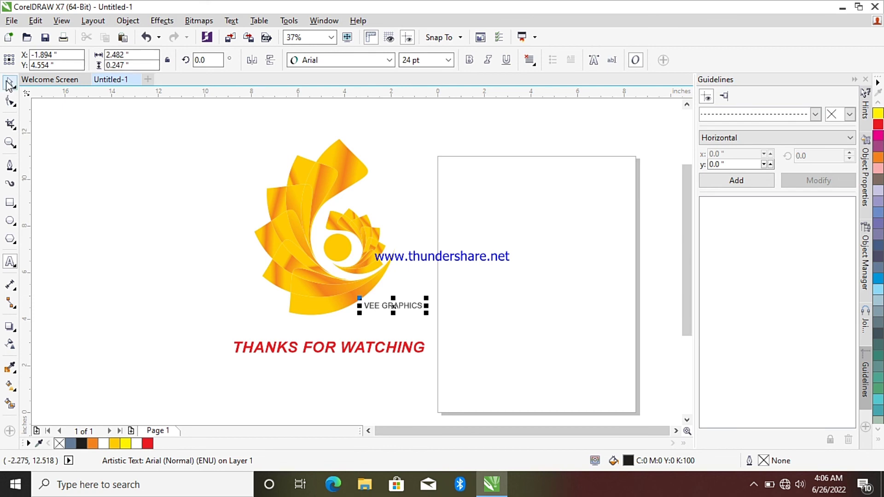
pyautogui.click(389, 60)
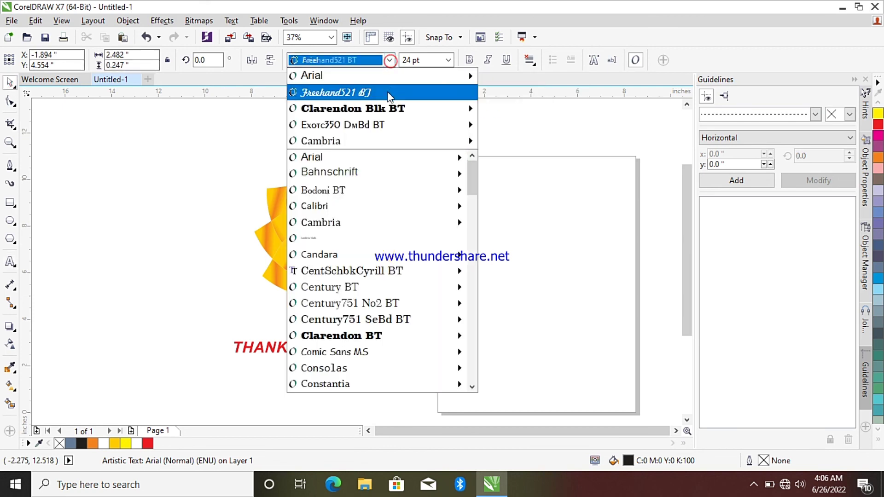
pyautogui.moveTo(375, 127)
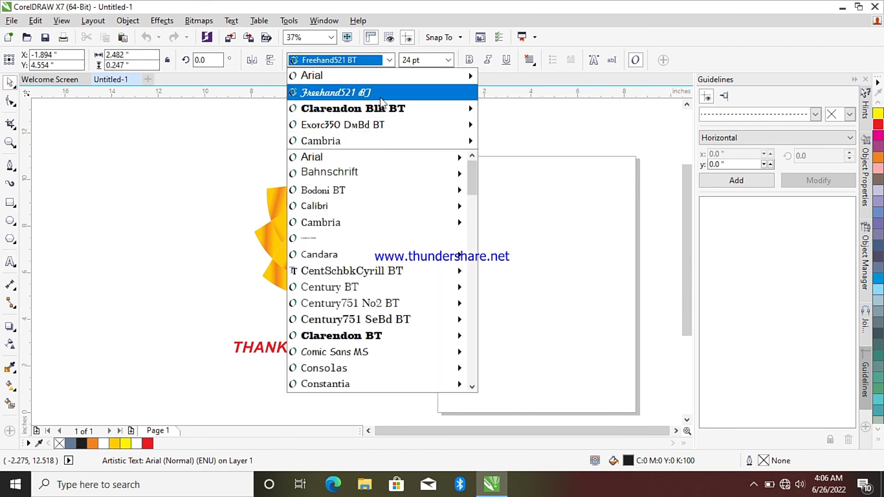
pyautogui.click(379, 92)
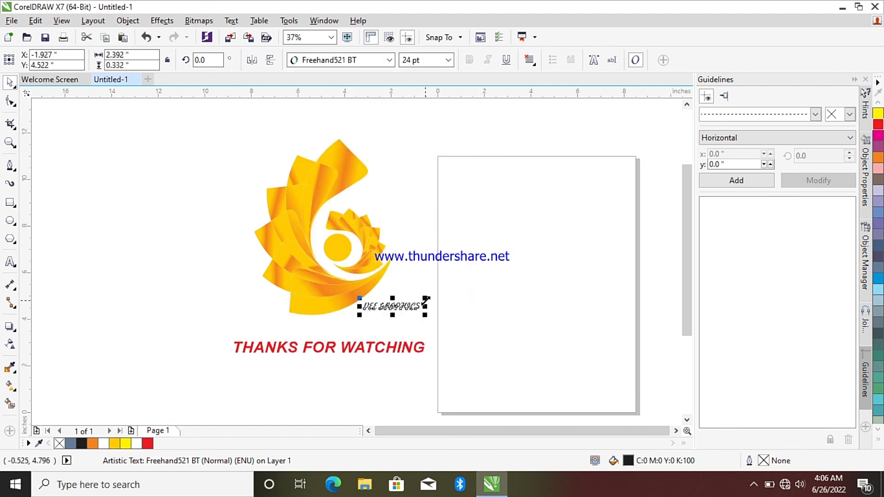
# Enlarge the VEE GRAPHICS text to about 4.4 inches wide and fill it with Deep Yellow
pyautogui.moveTo(424, 298); pyautogui.dragTo(472, 290)
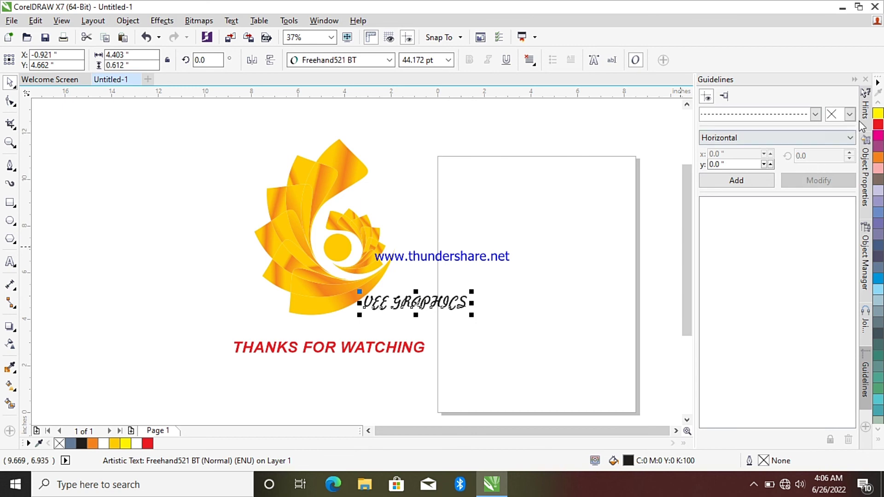
pyautogui.click(880, 113)
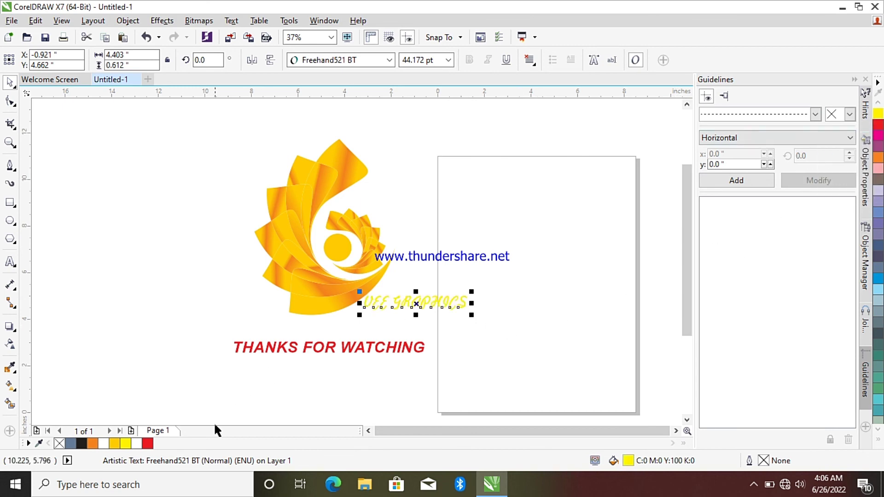
pyautogui.click(117, 443)
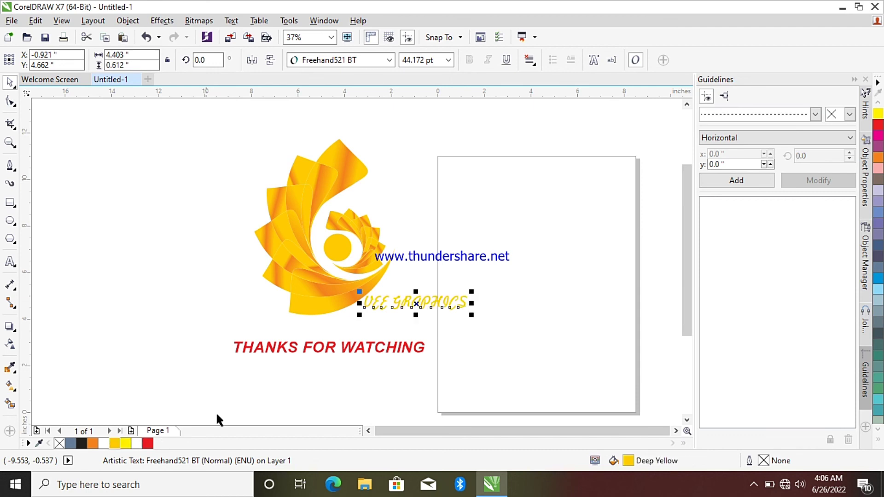
# Try a solid Deep Yellow fill on the logo's topmost blade and undo it
pyautogui.click(357, 172)
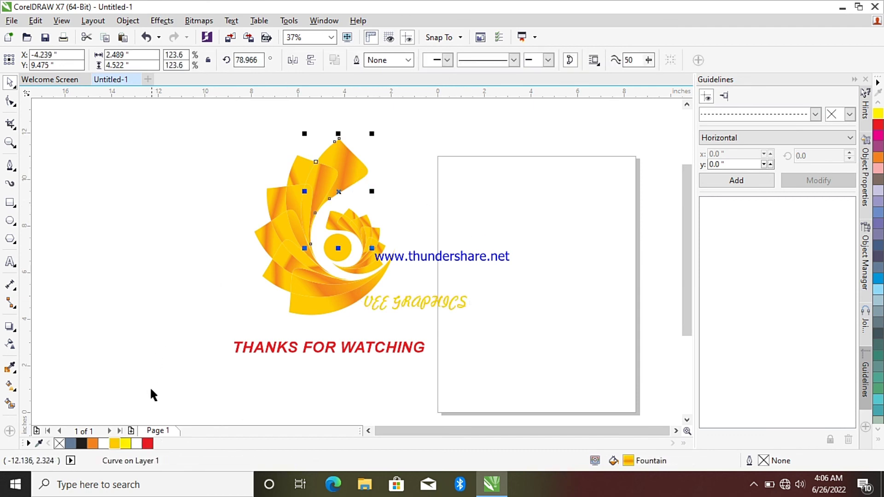
pyautogui.click(117, 445)
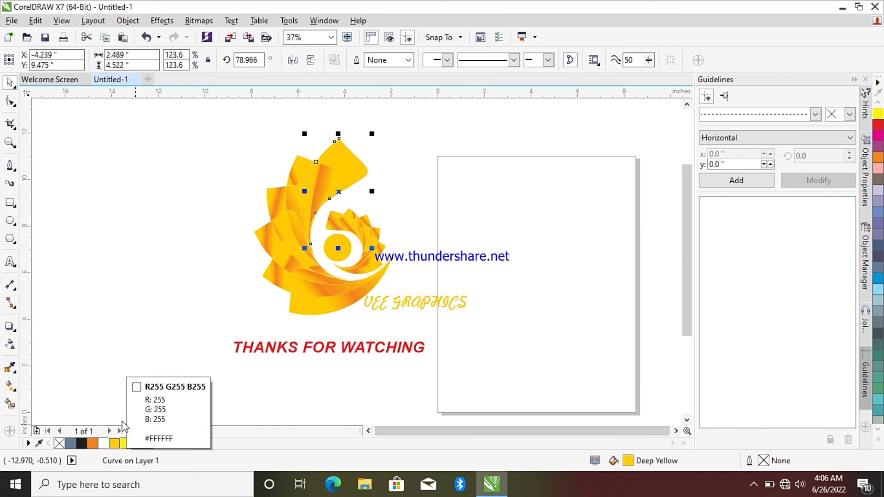
pyautogui.click(148, 37)
pyautogui.click(152, 41)
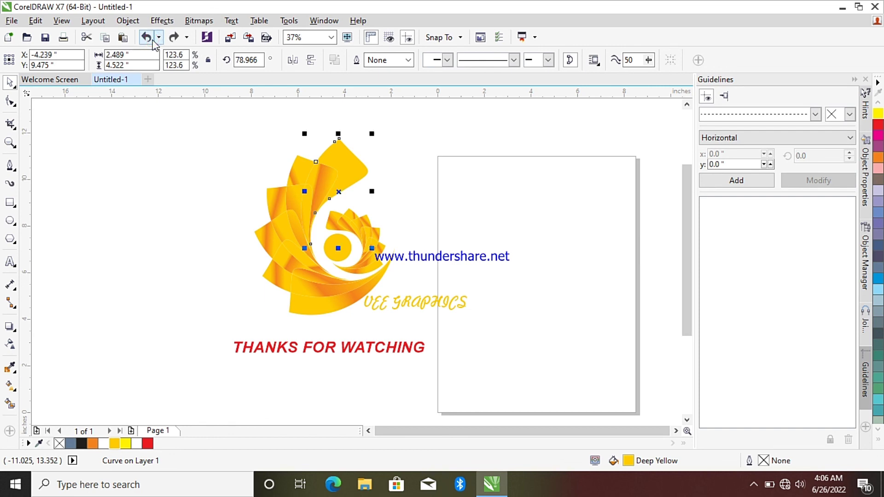
pyautogui.click(152, 41)
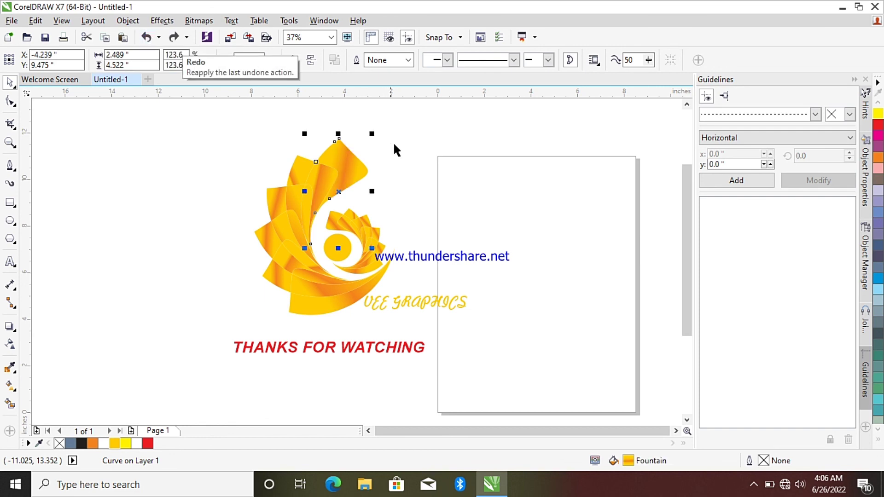
# Undo the last recolouring of the VEE GRAPHICS text and reapply its Deep Yellow fill
pyautogui.click(421, 179)
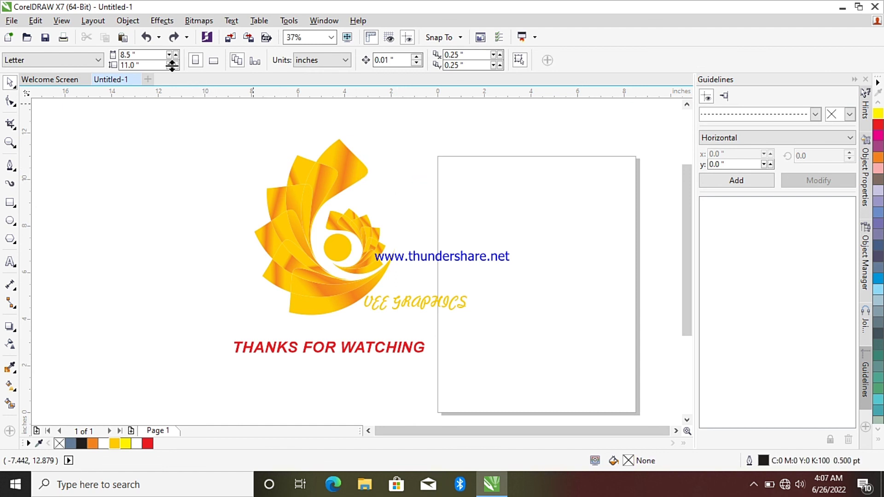
pyautogui.click(148, 39)
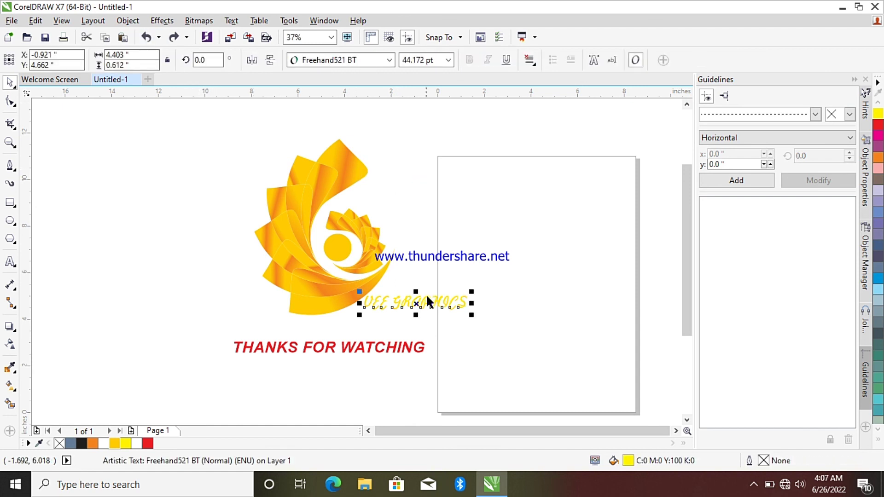
pyautogui.click(115, 445)
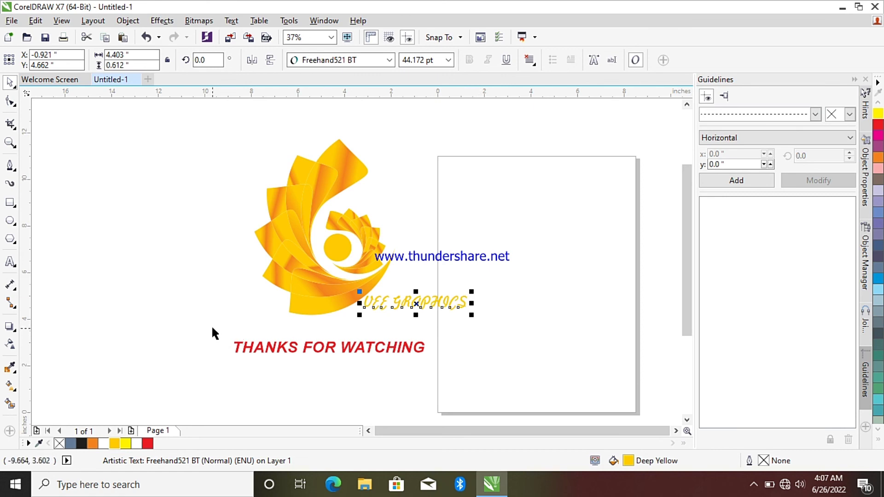
pyautogui.click(754, 484)
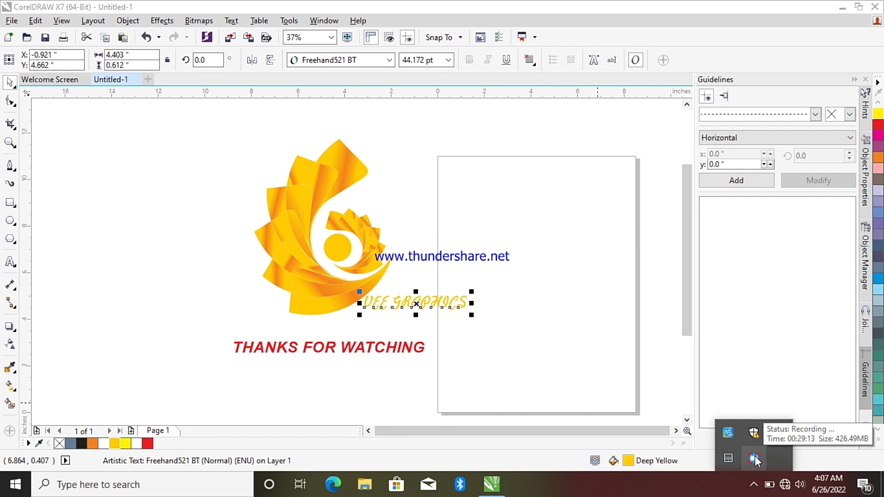
pyautogui.rightClick(754, 458)
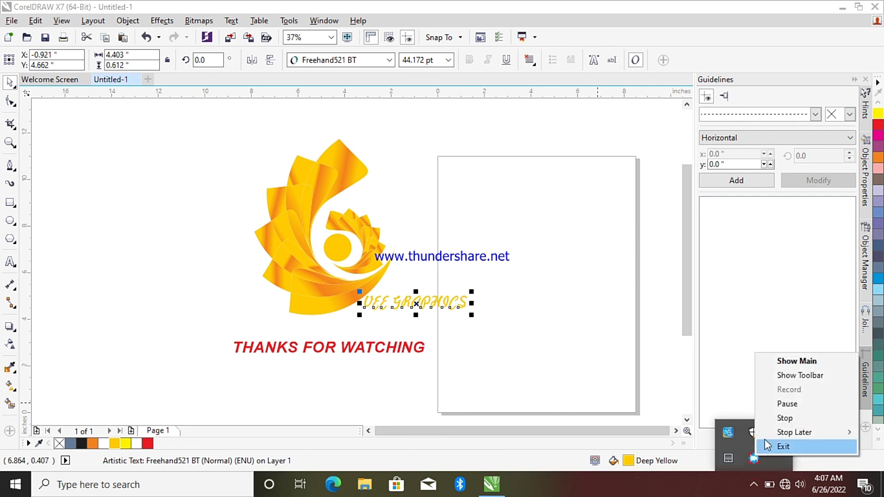